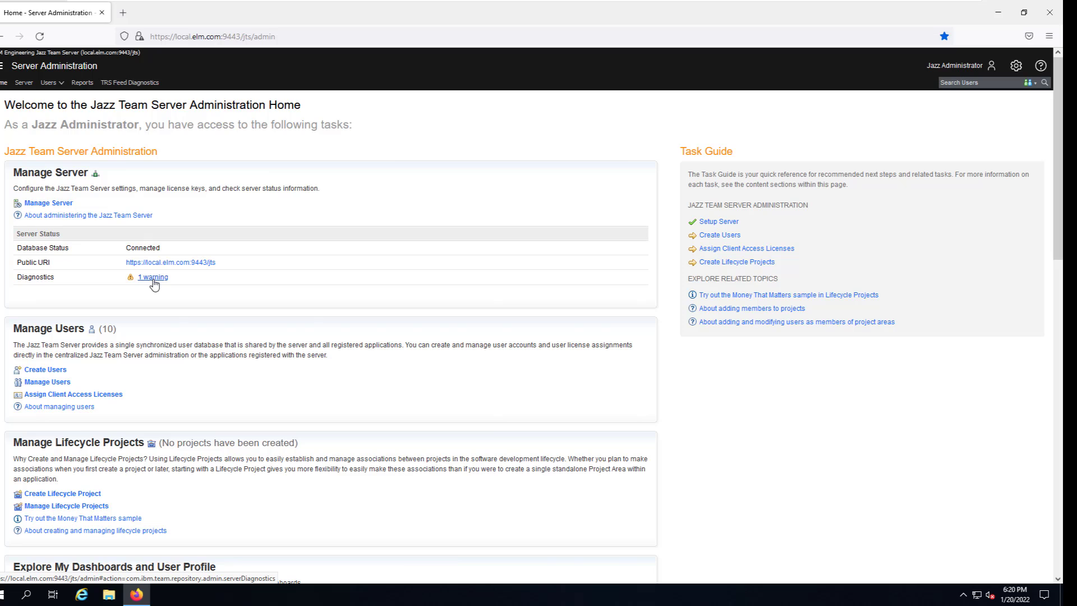
Review the System Clock NTP diagnostics warning, then go to Advanced Properties.
{"action": "left_click", "coordinate": [153, 278]}
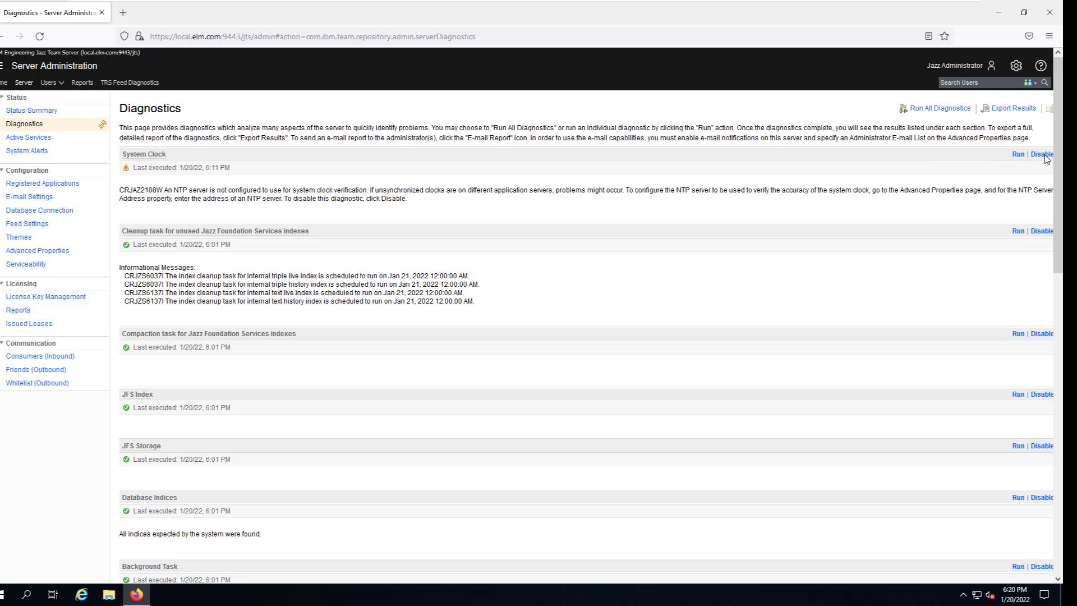
{"action": "left_click", "coordinate": [52, 251]}
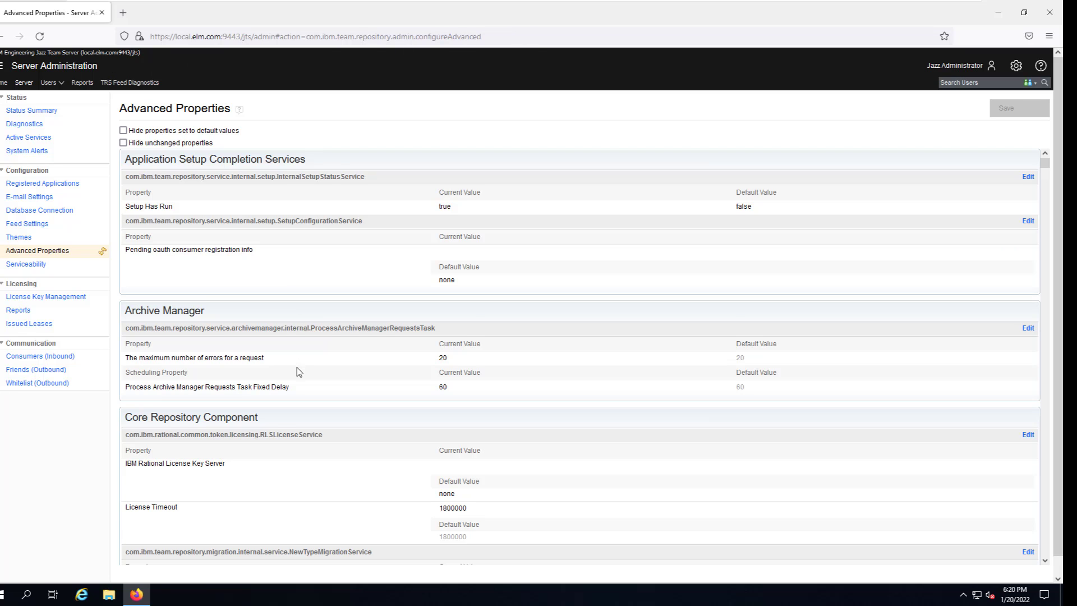
Find the SystemClockDiagnostic 'NTP server address' property and make its settings editable.
{"action": "scroll", "coordinate": [297, 372], "scroll_direction": "down", "scroll_amount": 15}
{"action": "scroll", "coordinate": [298, 375], "scroll_direction": "down", "scroll_amount": 3}
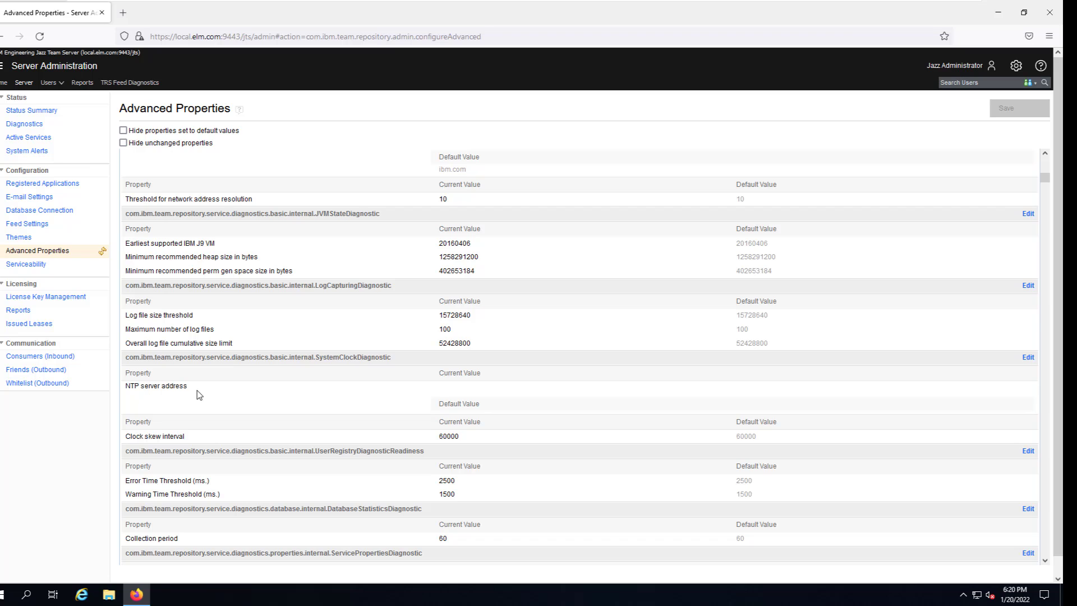
{"action": "left_click_drag", "start_coordinate": [197, 395], "coordinate": [121, 396]}
{"action": "left_click", "coordinate": [1028, 357]}
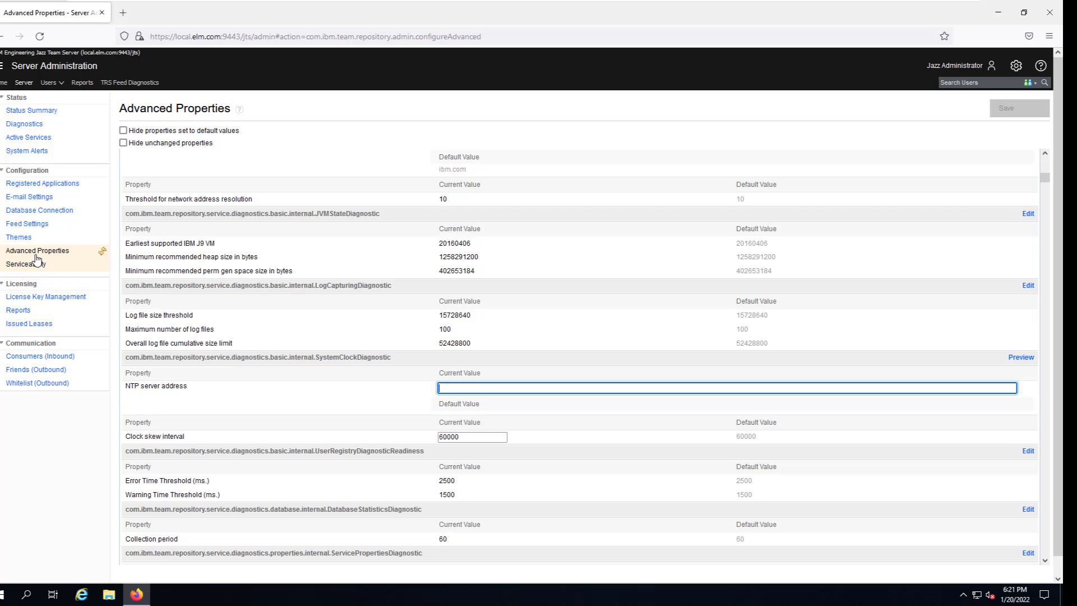
{"action": "scroll", "coordinate": [575, 359], "scroll_direction": "up", "scroll_amount": 5}
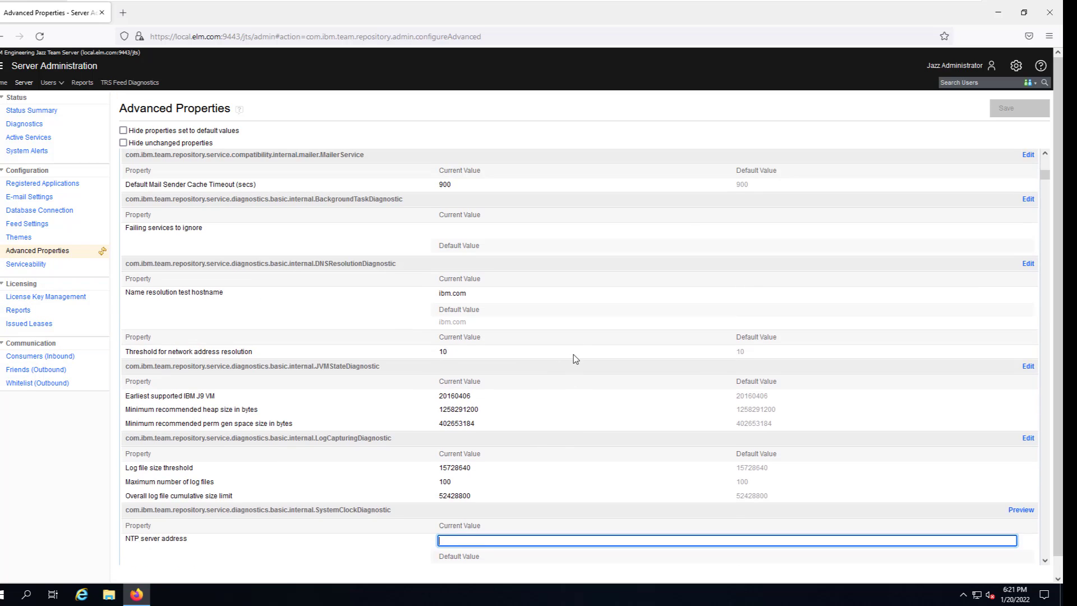
{"action": "scroll", "coordinate": [576, 359], "scroll_direction": "up", "scroll_amount": 10}
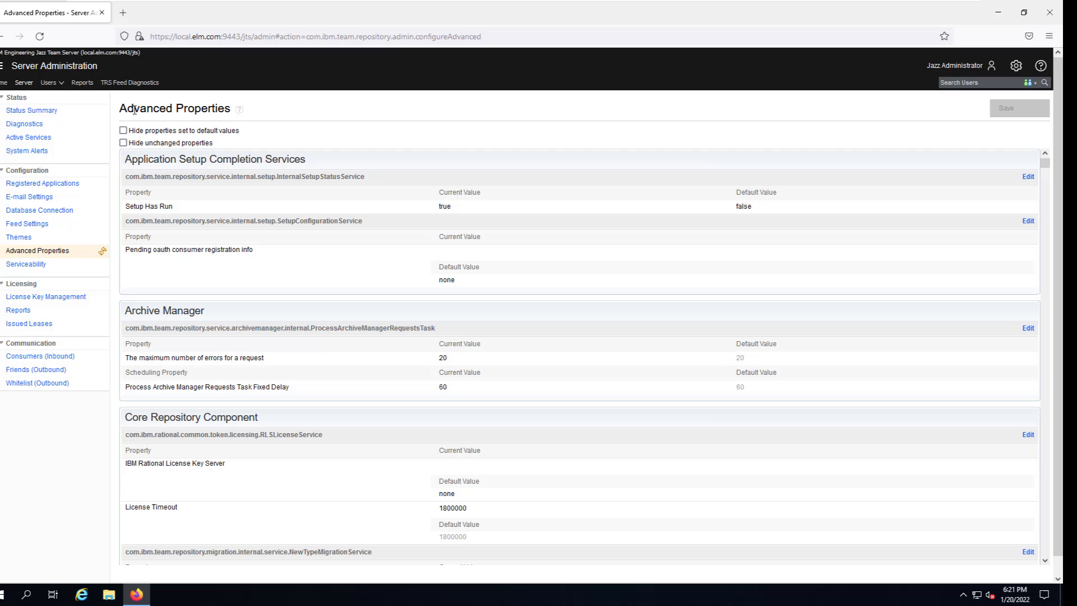
Disable the System Clock diagnostic, confirm the Status Summary, and return to the Home page.
{"action": "left_click", "coordinate": [27, 125]}
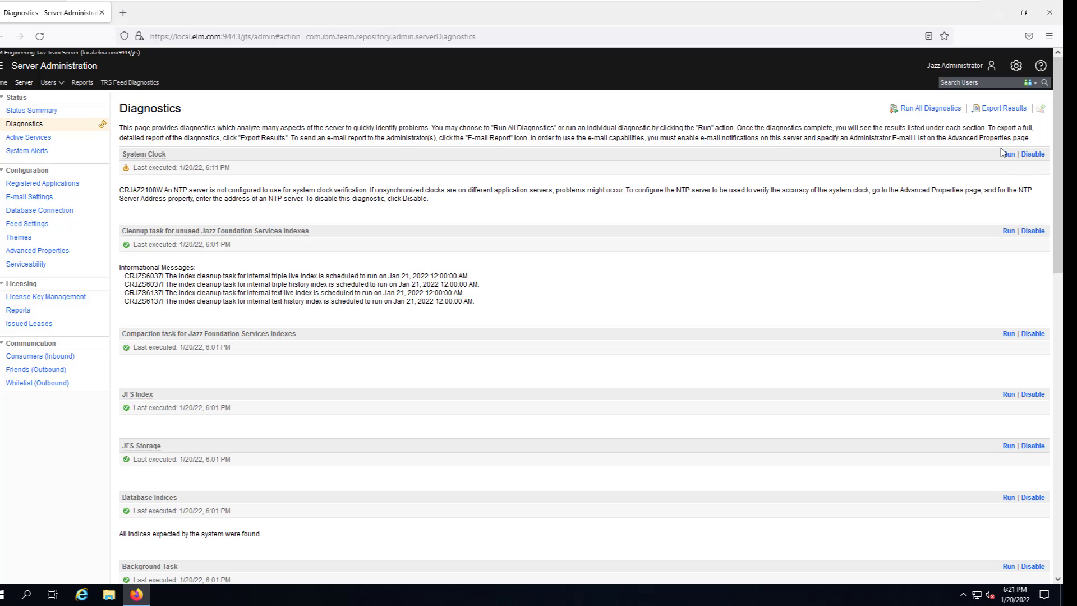
{"action": "left_click", "coordinate": [1034, 154]}
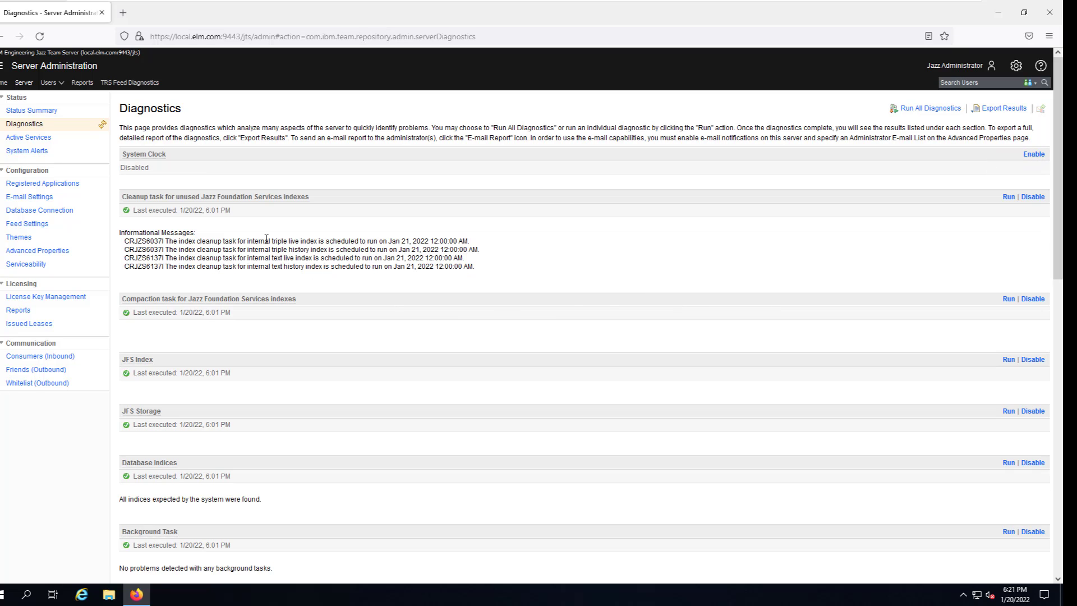
{"action": "left_click", "coordinate": [29, 114]}
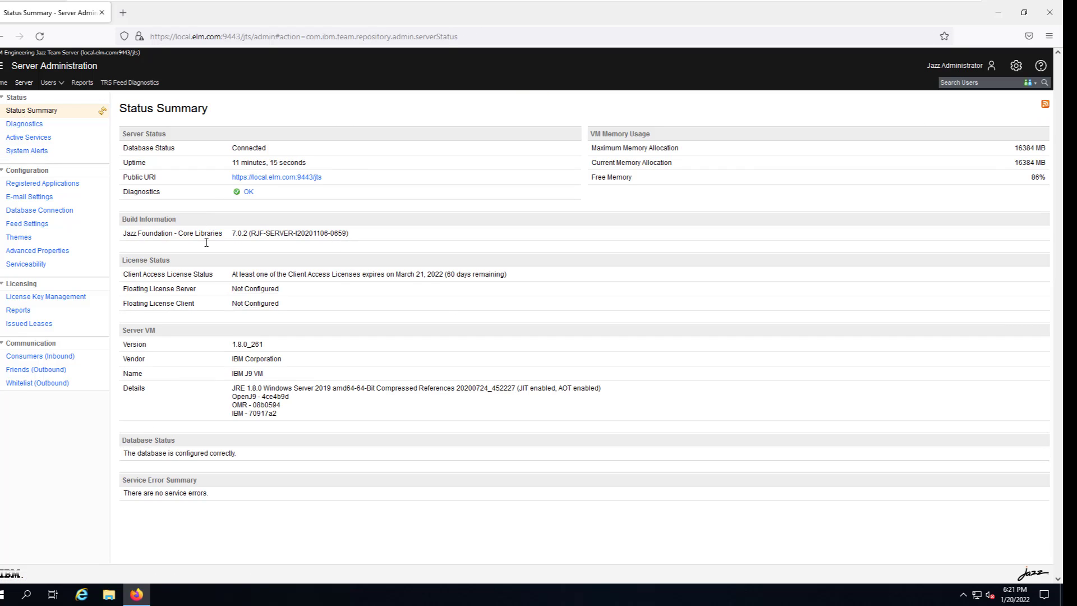
{"action": "left_click", "coordinate": [10, 85]}
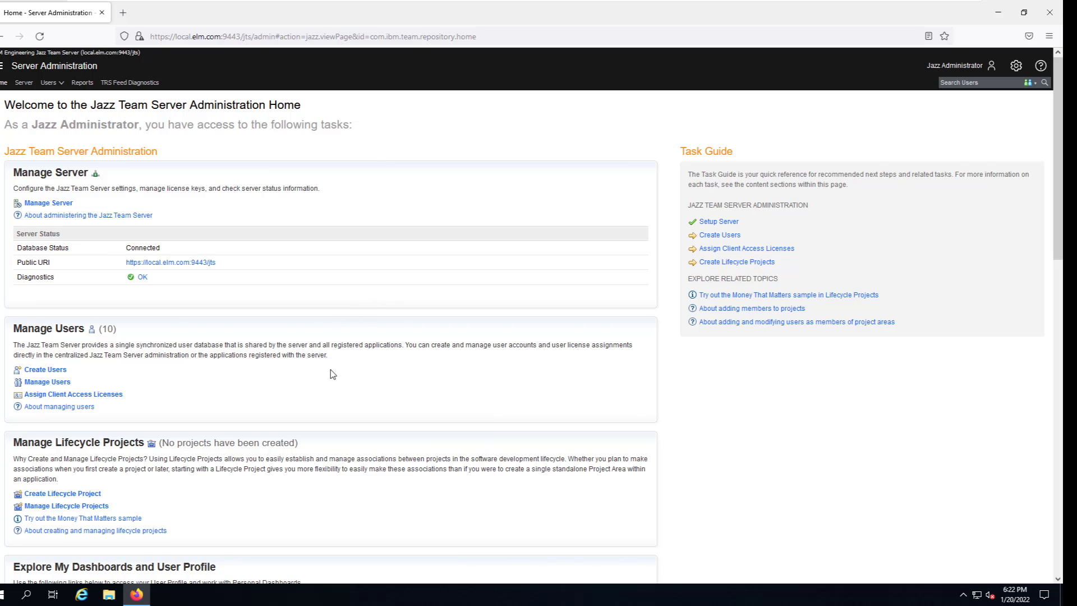
Scroll through the Home page's Application Administration list, then open the server Status Summary.
{"action": "scroll", "coordinate": [334, 375], "scroll_direction": "down", "scroll_amount": 2}
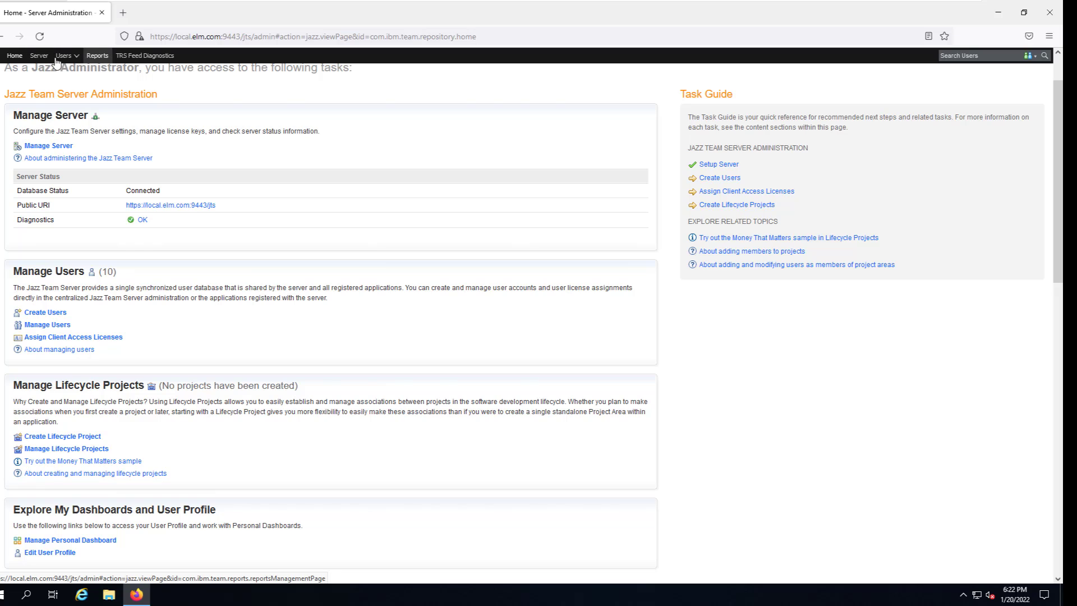
{"action": "scroll", "coordinate": [194, 411], "scroll_direction": "down", "scroll_amount": 5}
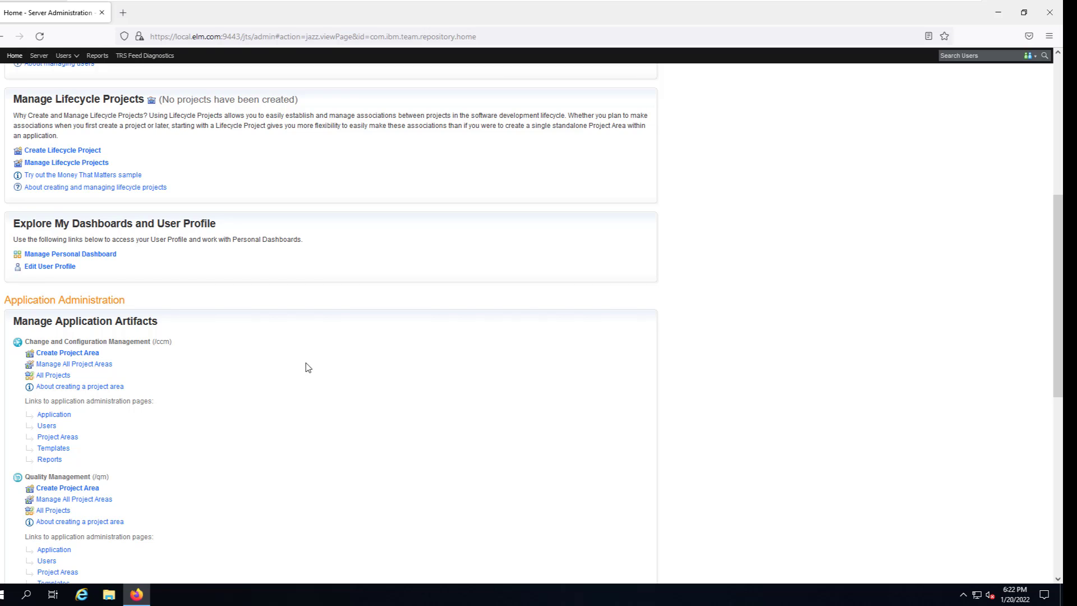
{"action": "scroll", "coordinate": [275, 415], "scroll_direction": "down", "scroll_amount": 3}
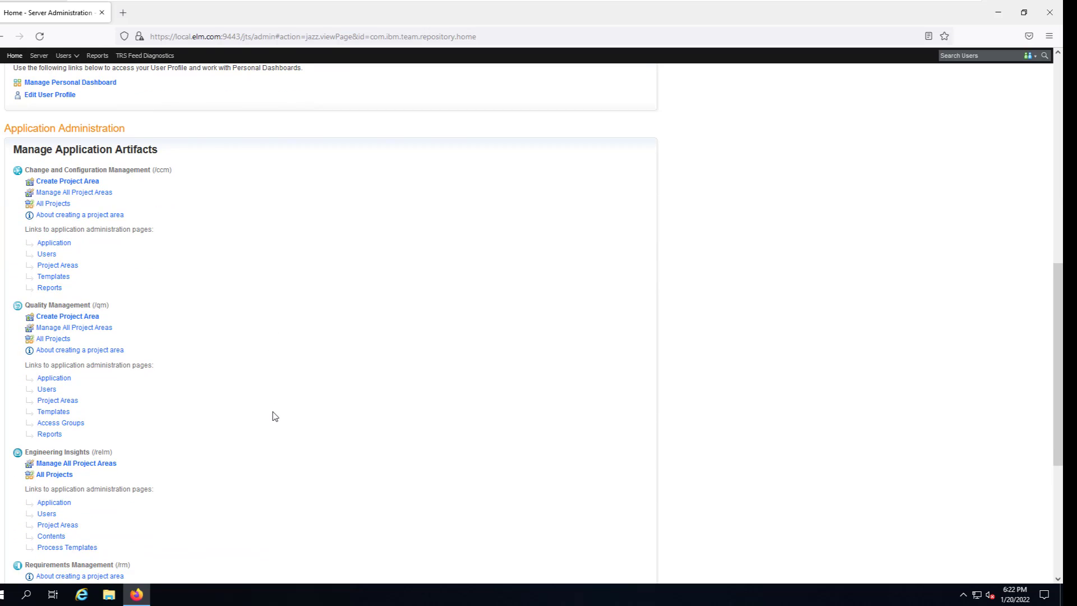
{"action": "scroll", "coordinate": [274, 415], "scroll_direction": "down", "scroll_amount": 4}
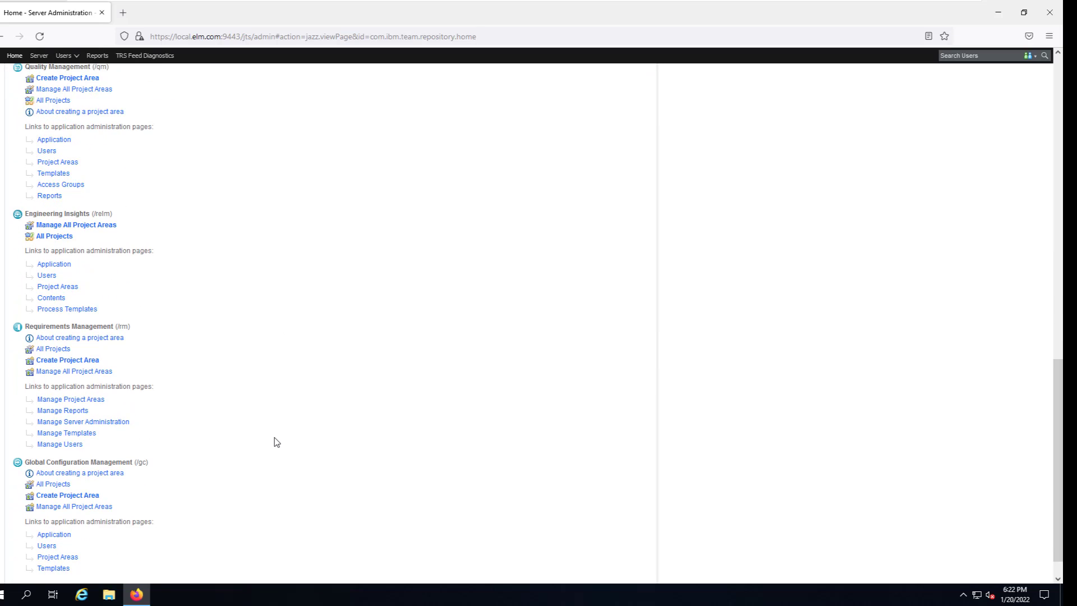
{"action": "scroll", "coordinate": [275, 441], "scroll_direction": "up", "scroll_amount": 7}
{"action": "scroll", "coordinate": [218, 414], "scroll_direction": "down", "scroll_amount": 3}
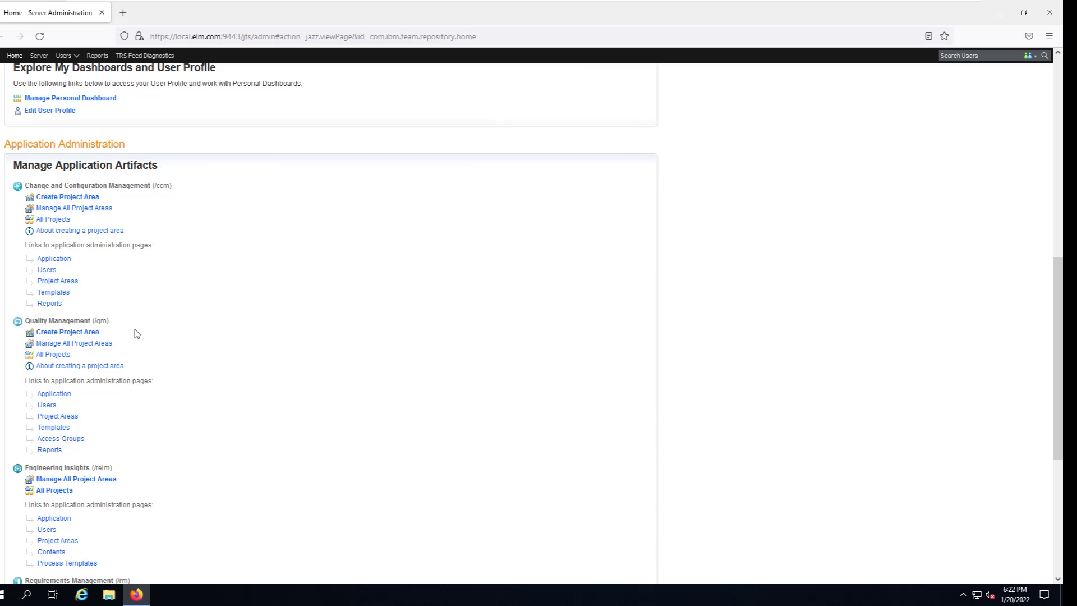
{"action": "scroll", "coordinate": [150, 437], "scroll_direction": "up", "scroll_amount": 3}
{"action": "scroll", "coordinate": [150, 437], "scroll_direction": "up", "scroll_amount": 6}
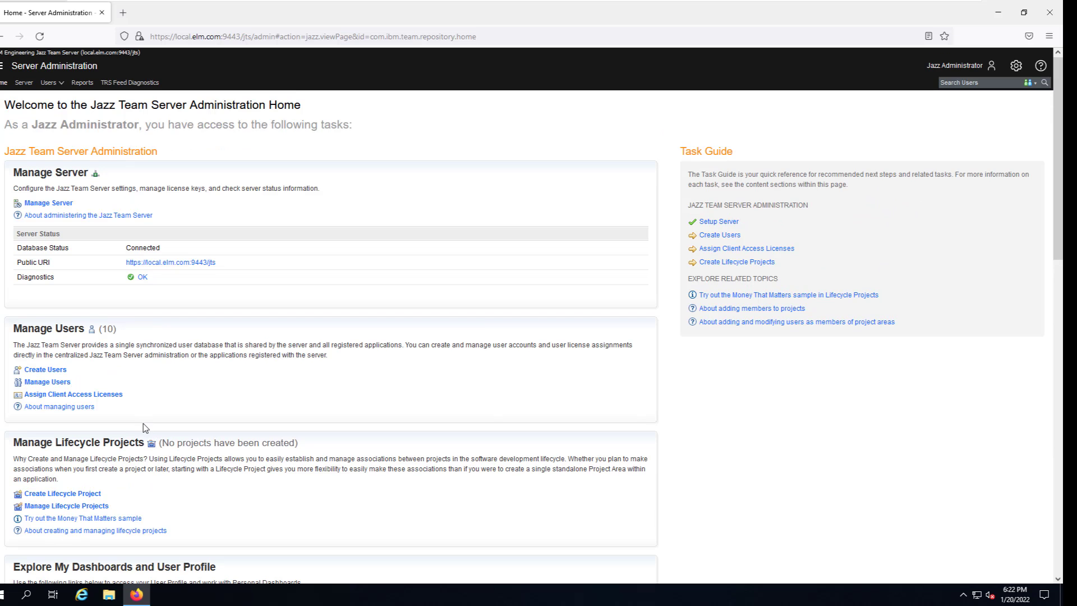
{"action": "left_click", "coordinate": [25, 84]}
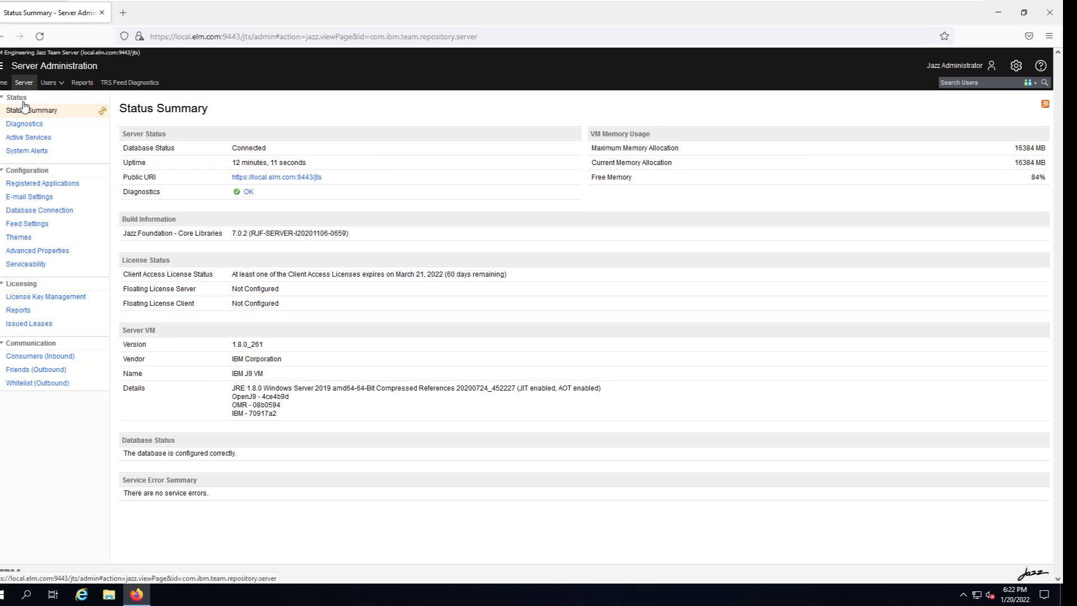
Open Registered Applications to see the eight installed 7.0.2 applications.
{"action": "left_click", "coordinate": [36, 185]}
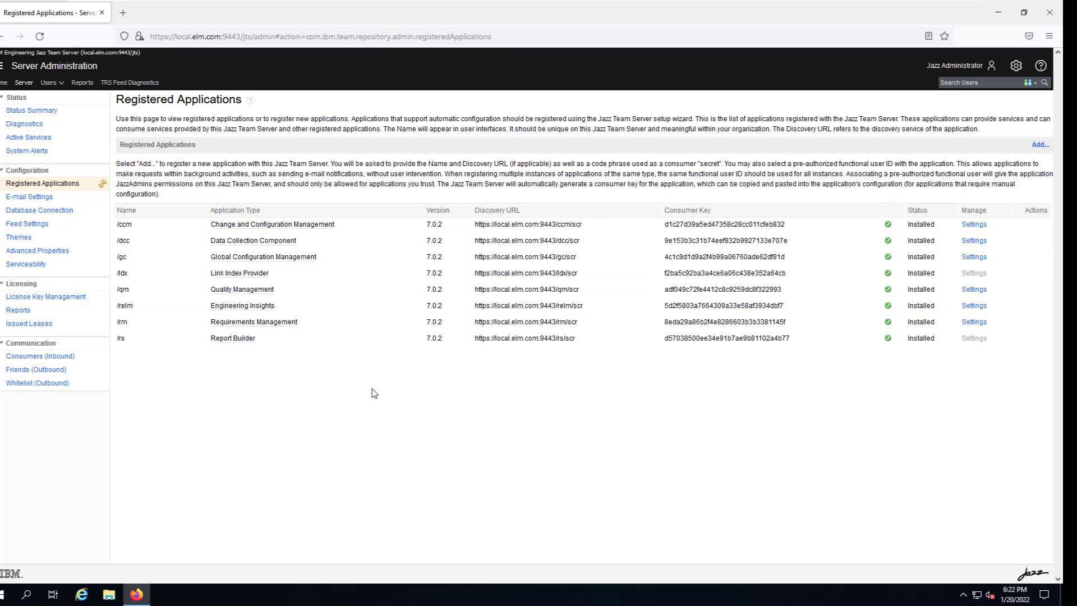
Check the inbound OAuth consumers' /ccm key and the empty outbound Friends list.
{"action": "left_click", "coordinate": [20, 358]}
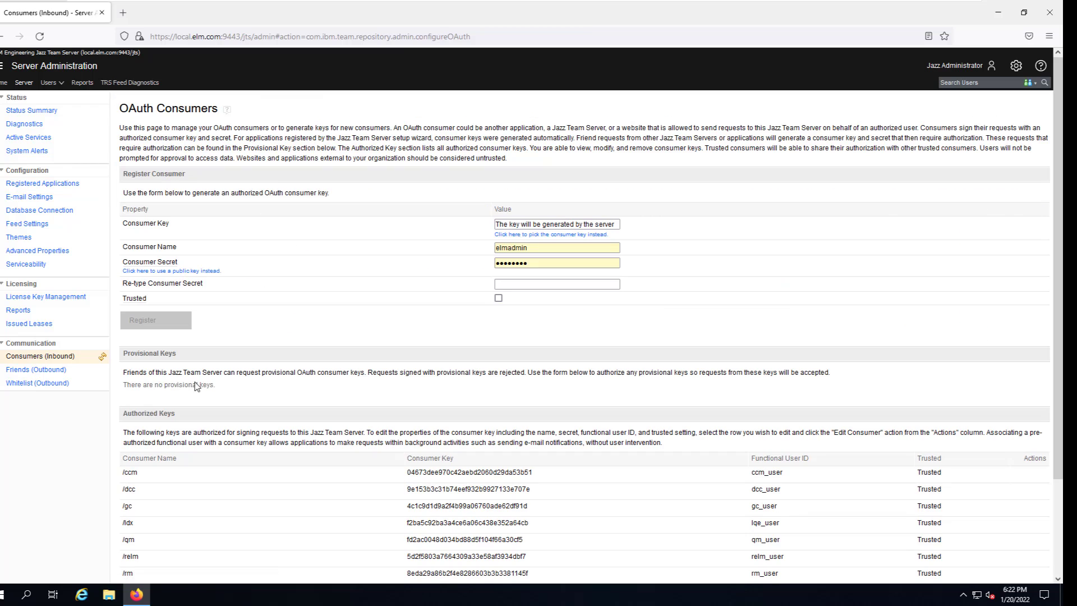
{"action": "left_click", "coordinate": [407, 471]}
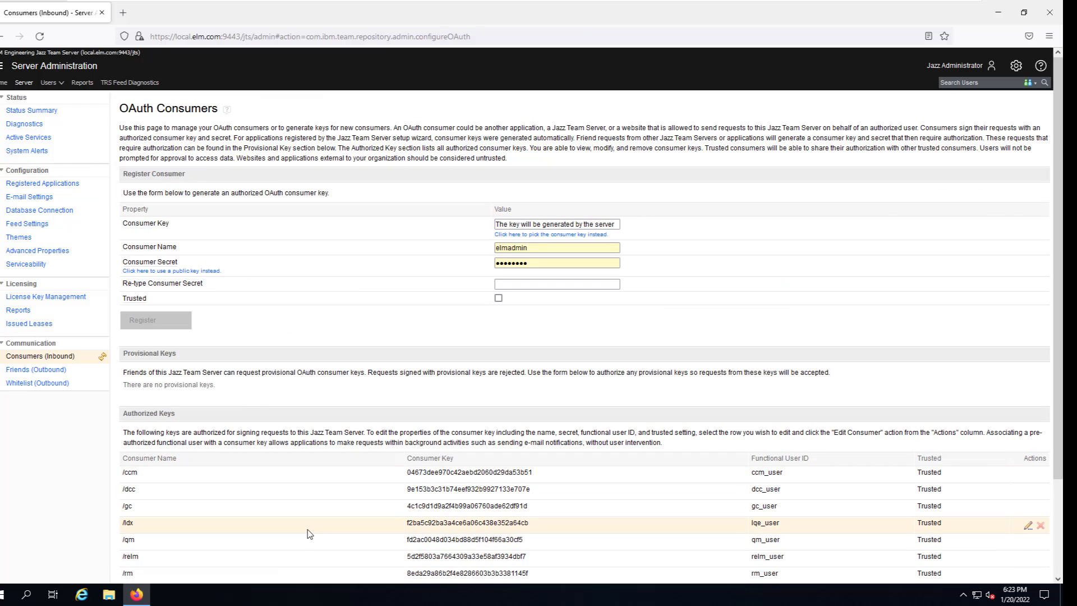
{"action": "left_click", "coordinate": [46, 372]}
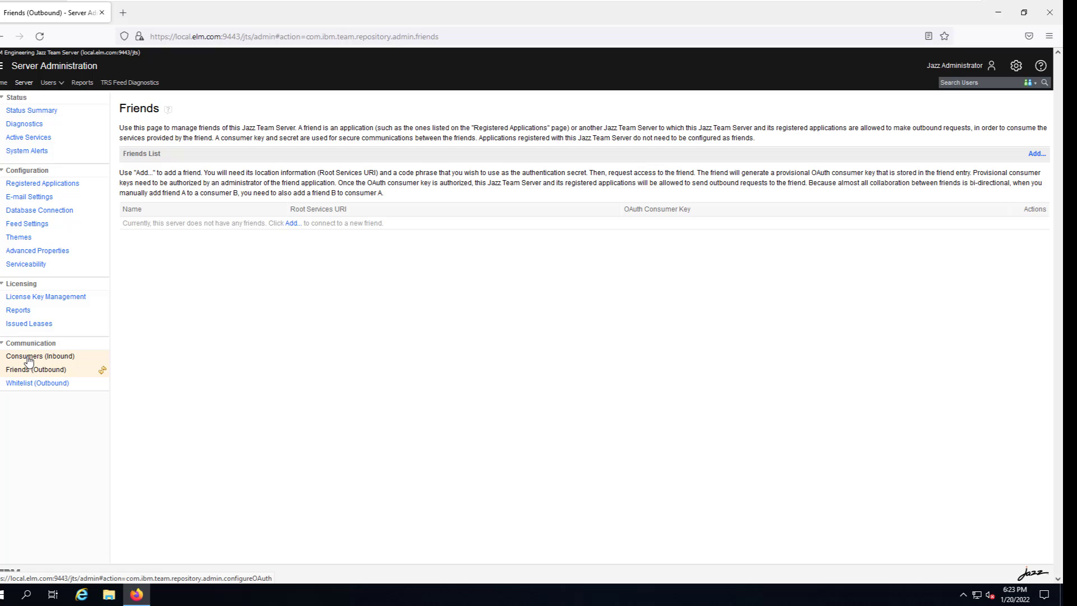
{"action": "left_click", "coordinate": [29, 358]}
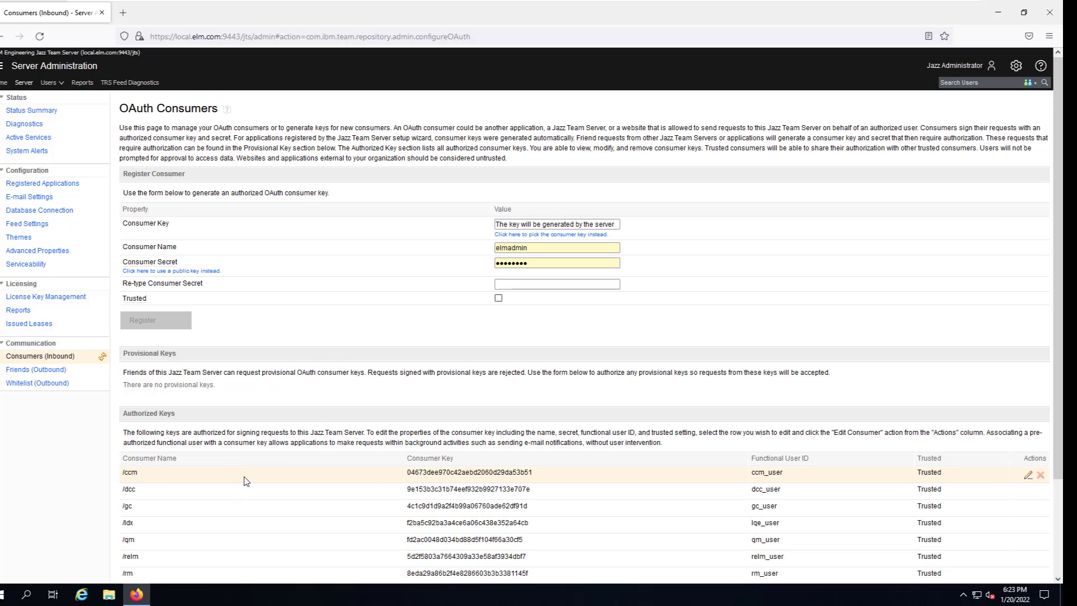
Scroll the inbound authorized keys and inspect the jts part of the page address.
{"action": "scroll", "coordinate": [219, 510], "scroll_direction": "down", "scroll_amount": 2}
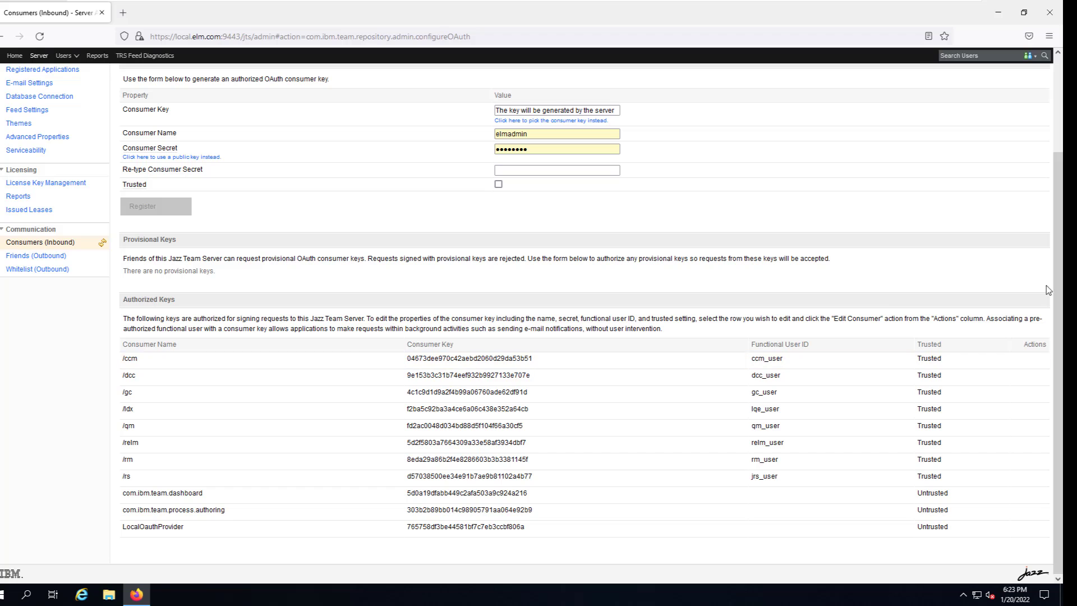
{"action": "scroll", "coordinate": [396, 320], "scroll_direction": "up", "scroll_amount": 1}
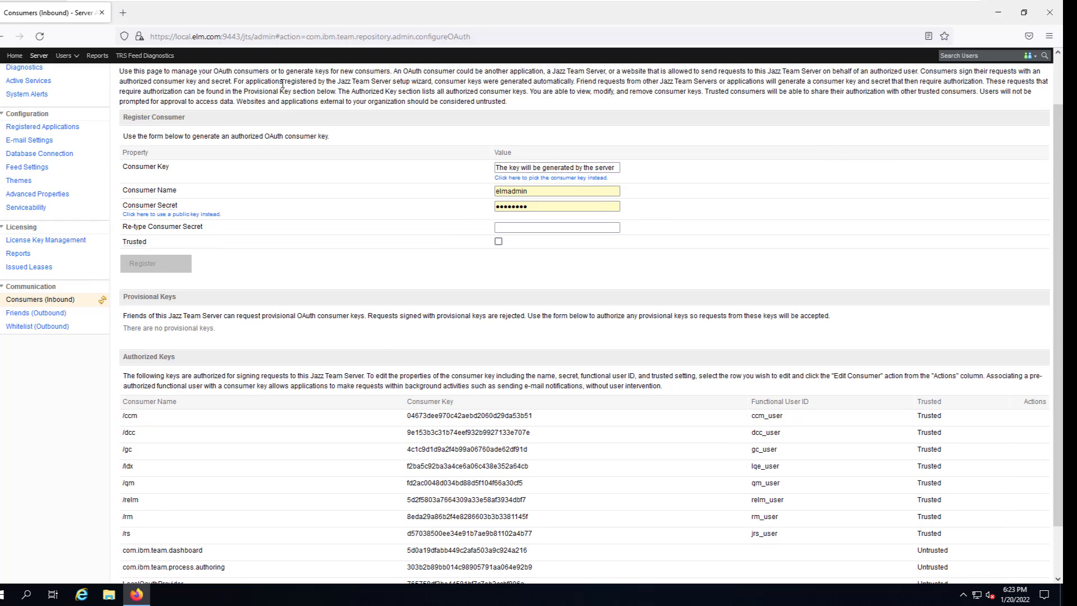
{"action": "double_click", "coordinate": [247, 37]}
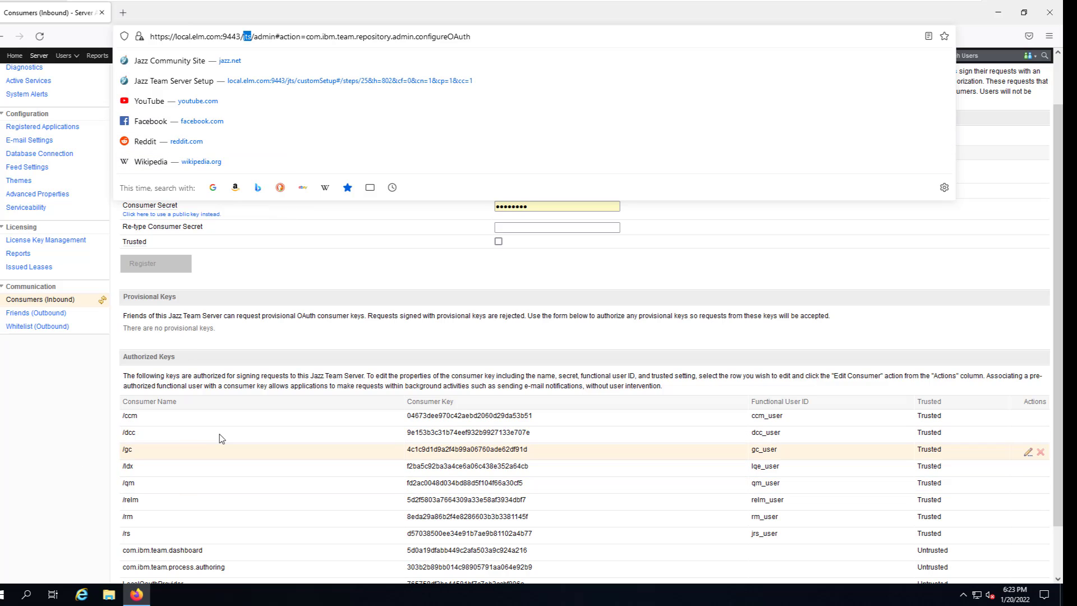
{"action": "left_click", "coordinate": [42, 441]}
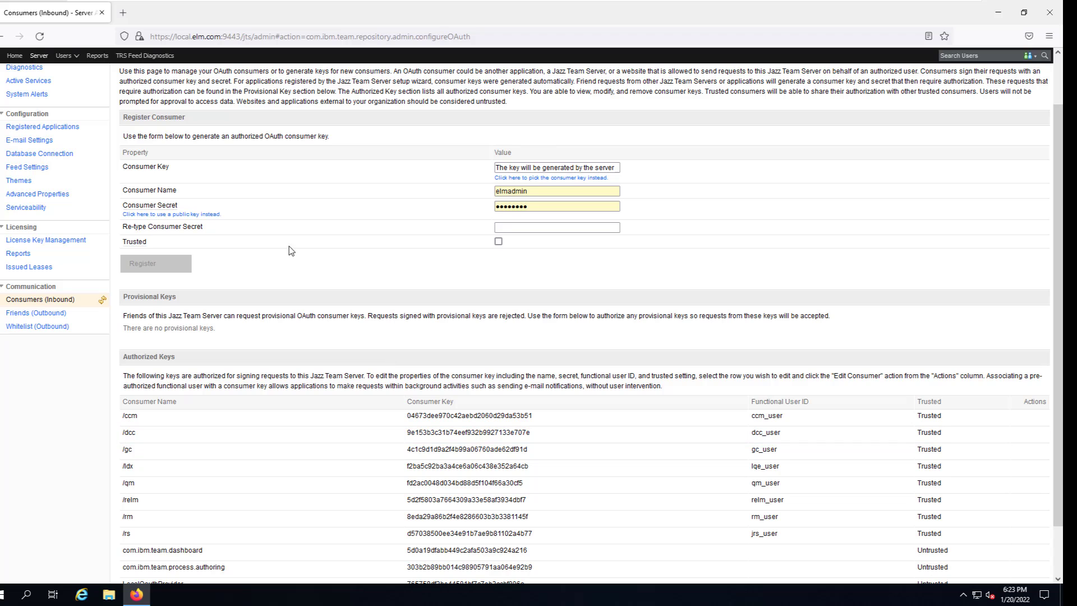
{"action": "scroll", "coordinate": [66, 476], "scroll_direction": "up", "scroll_amount": 2}
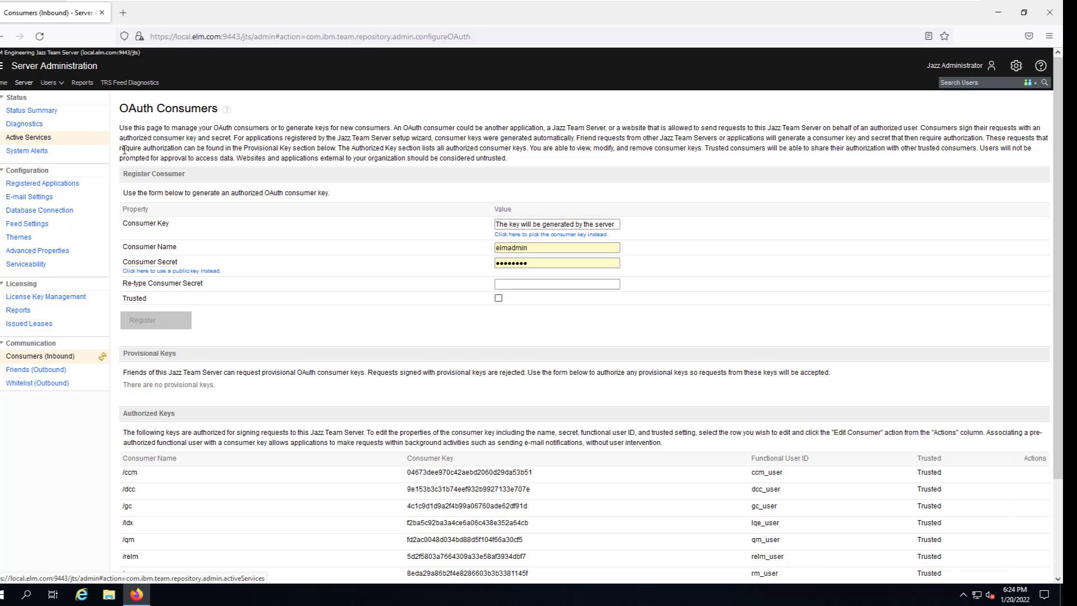
Pass through the e-mail and theme settings to reach License Key Management.
{"action": "left_click", "coordinate": [20, 202]}
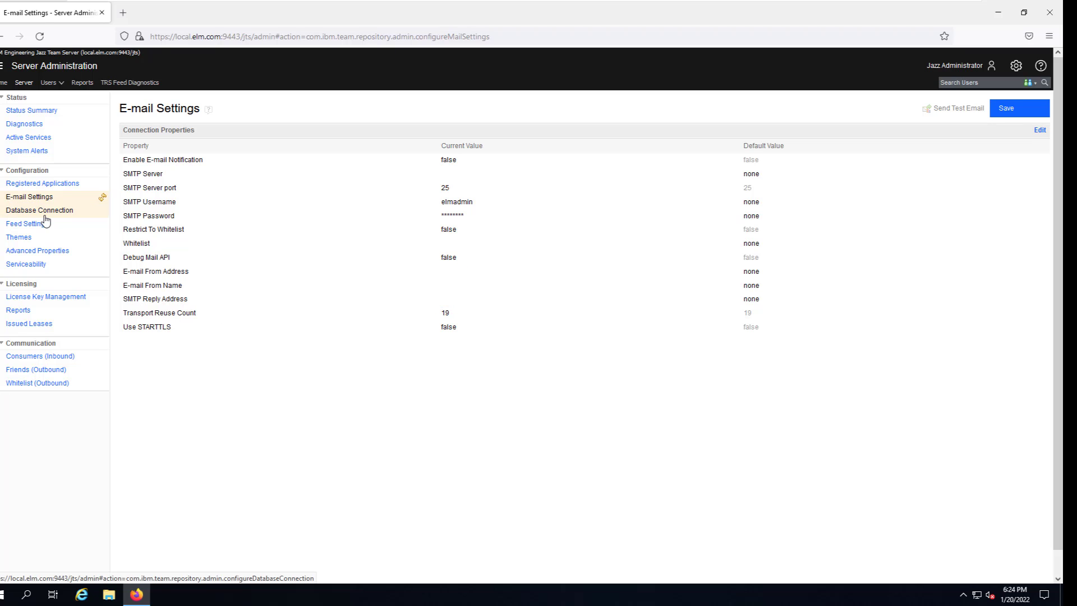
{"action": "left_click", "coordinate": [22, 237]}
{"action": "left_click", "coordinate": [55, 302]}
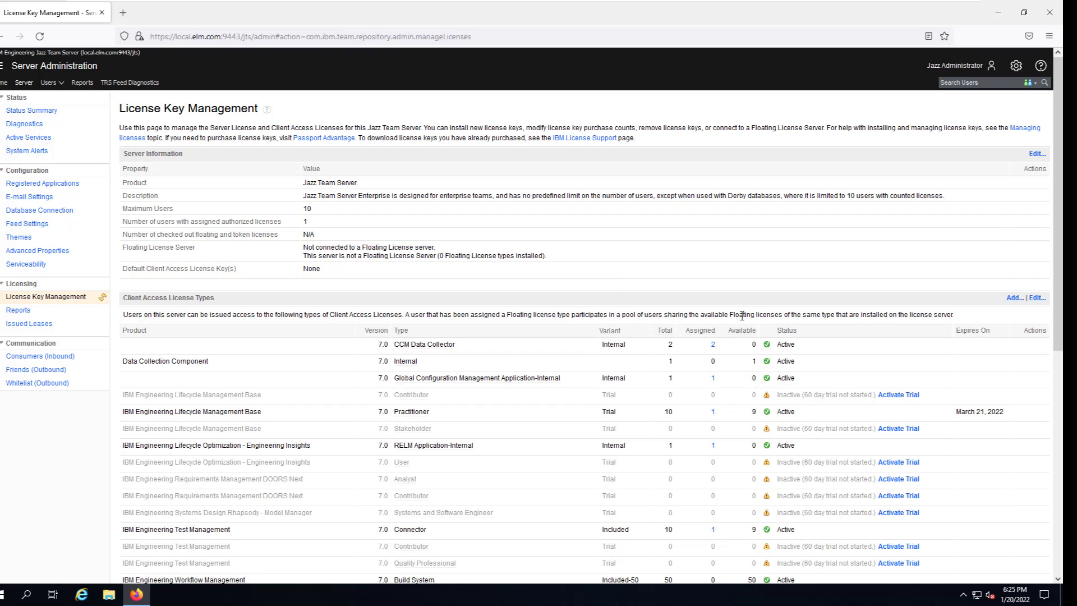
{"action": "scroll", "coordinate": [186, 235], "scroll_direction": "down", "scroll_amount": 3}
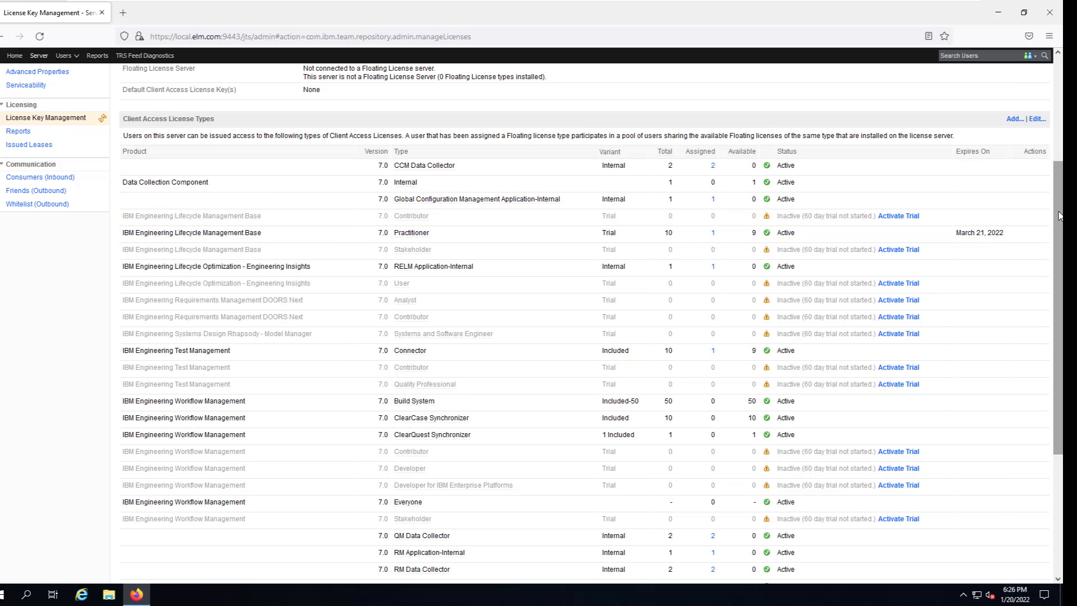
{"action": "left_click_drag", "start_coordinate": [1060, 216], "coordinate": [1058, 336]}
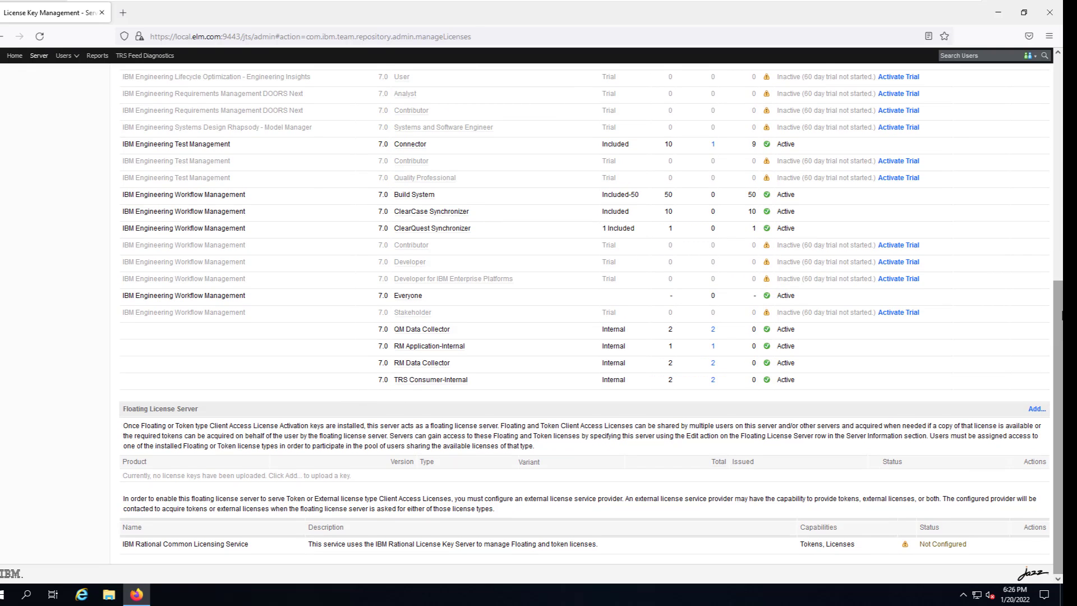
{"action": "left_click_drag", "start_coordinate": [1062, 316], "coordinate": [1058, 193]}
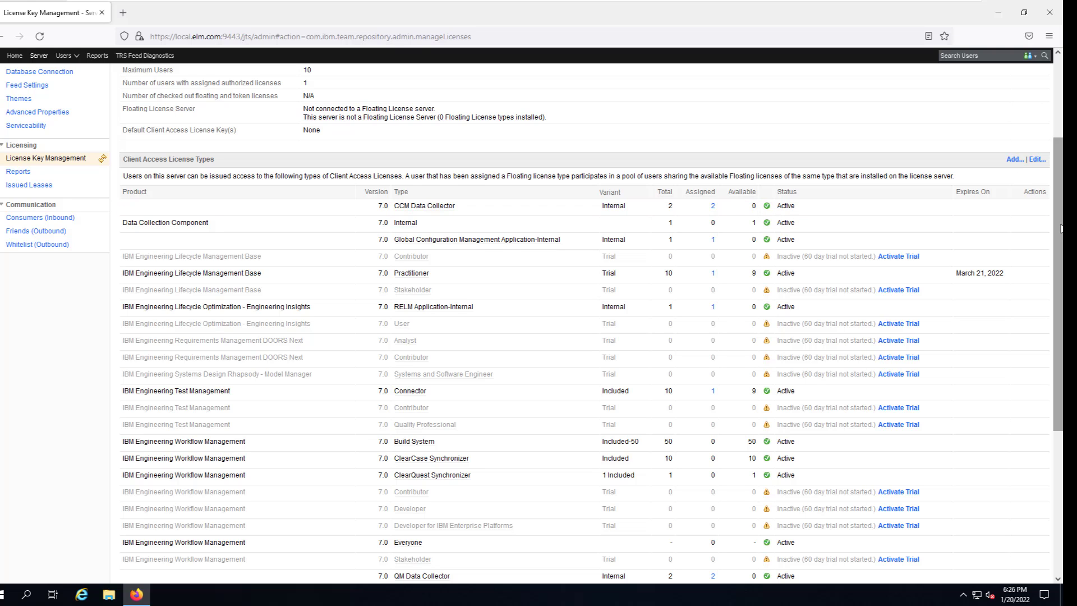
{"action": "left_click_drag", "start_coordinate": [1062, 229], "coordinate": [1048, 376]}
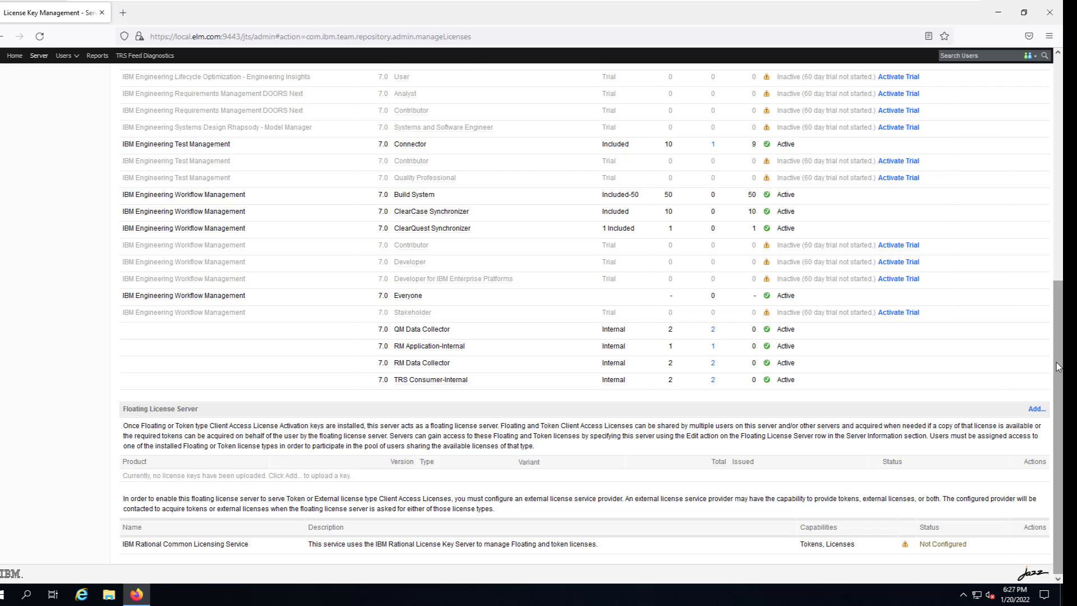
{"action": "scroll", "coordinate": [498, 382], "scroll_direction": "up", "scroll_amount": 7}
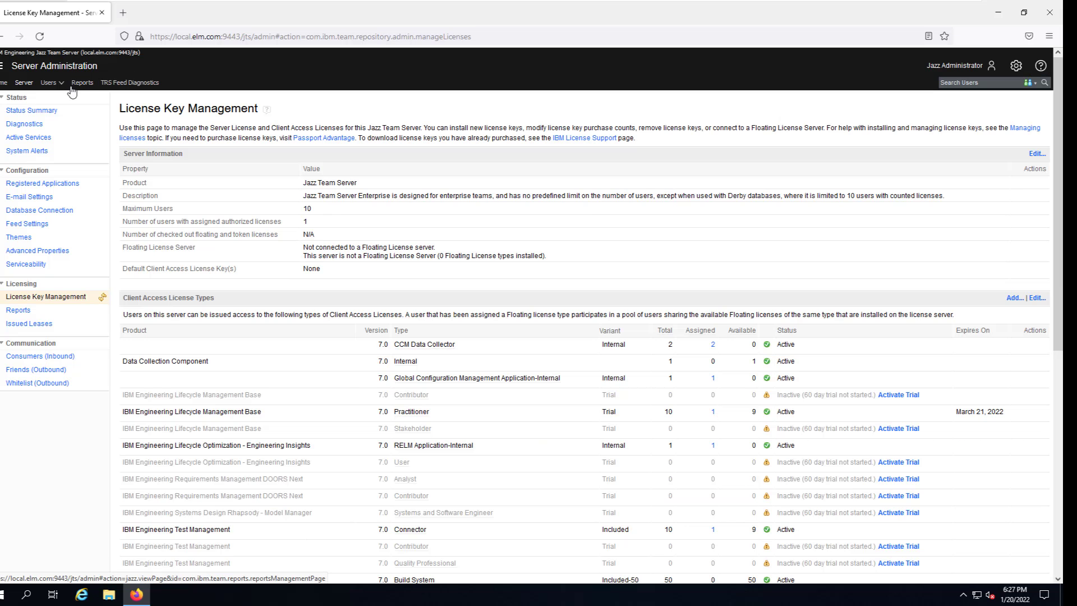
View the Active Users list, then open Client Access License Management.
{"action": "left_click", "coordinate": [50, 83]}
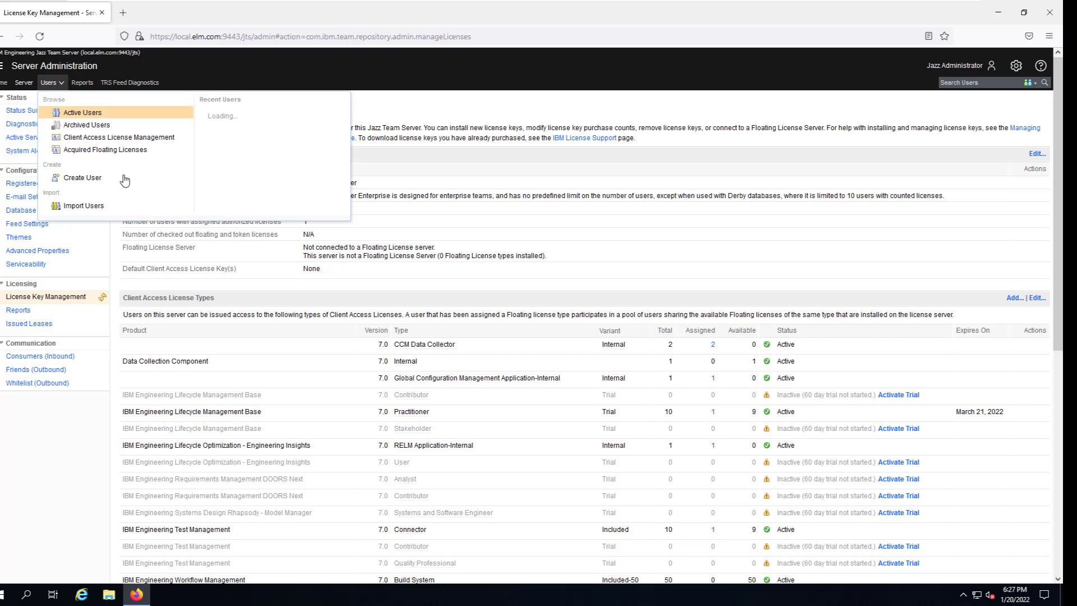
{"action": "left_click", "coordinate": [88, 115]}
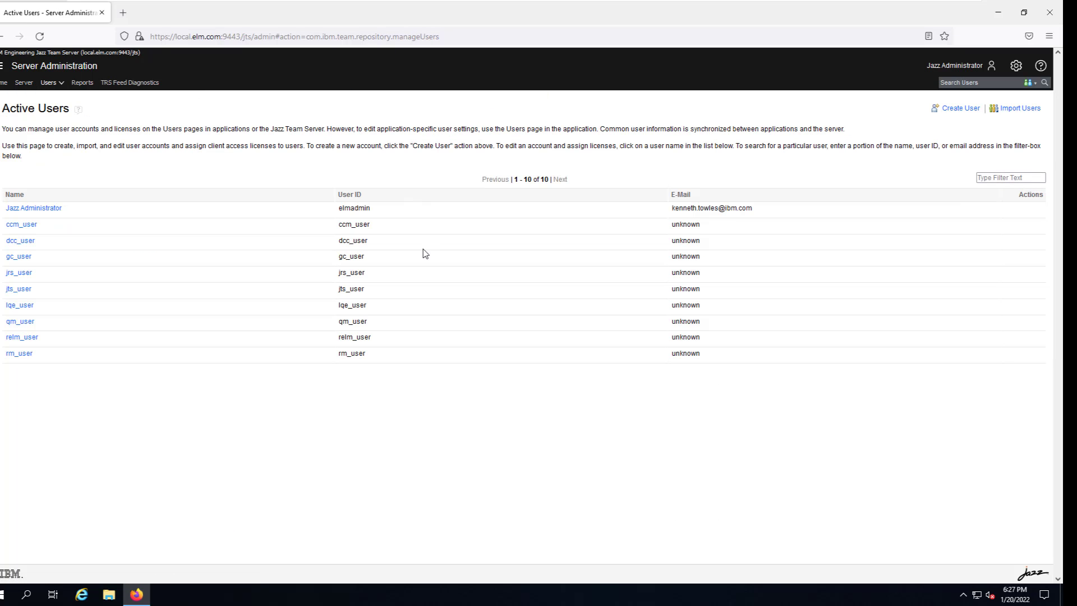
{"action": "left_click", "coordinate": [63, 84]}
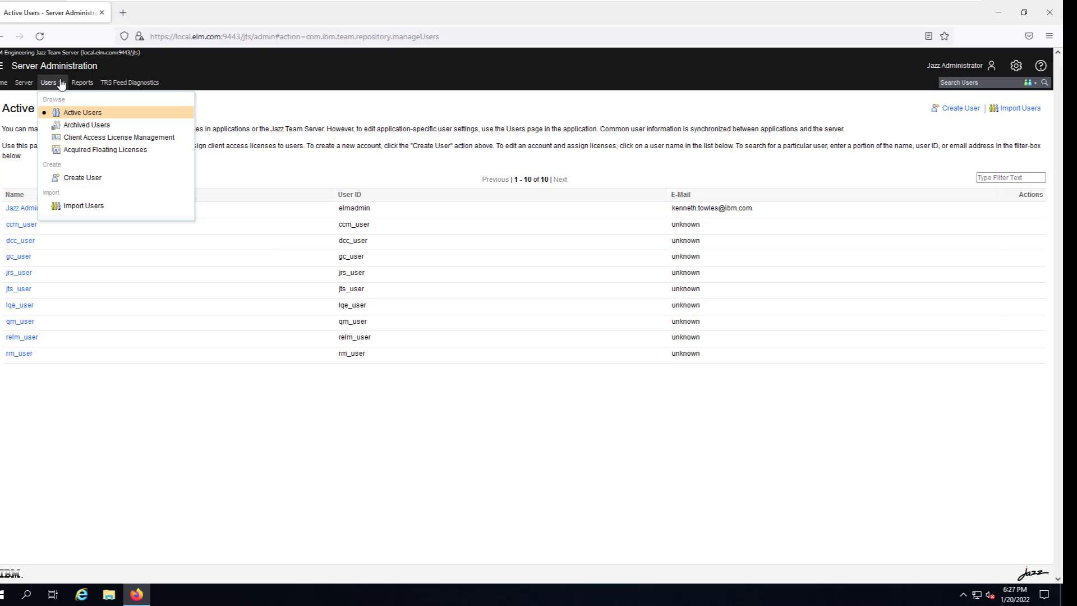
{"action": "left_click", "coordinate": [97, 143]}
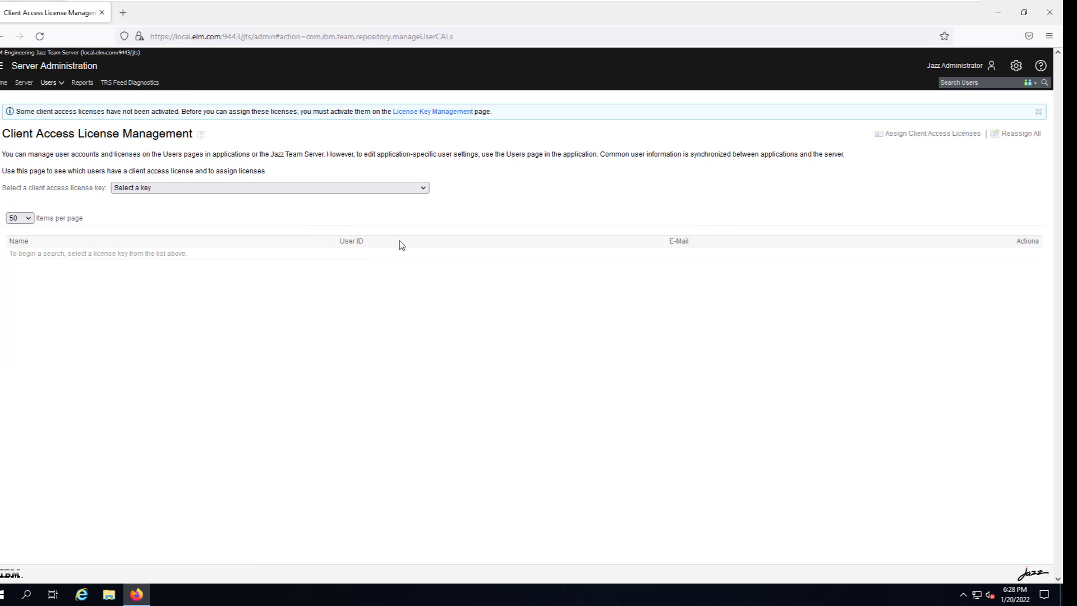
Look over the client access license keys without choosing one, then return to Active Users.
{"action": "left_click", "coordinate": [159, 189]}
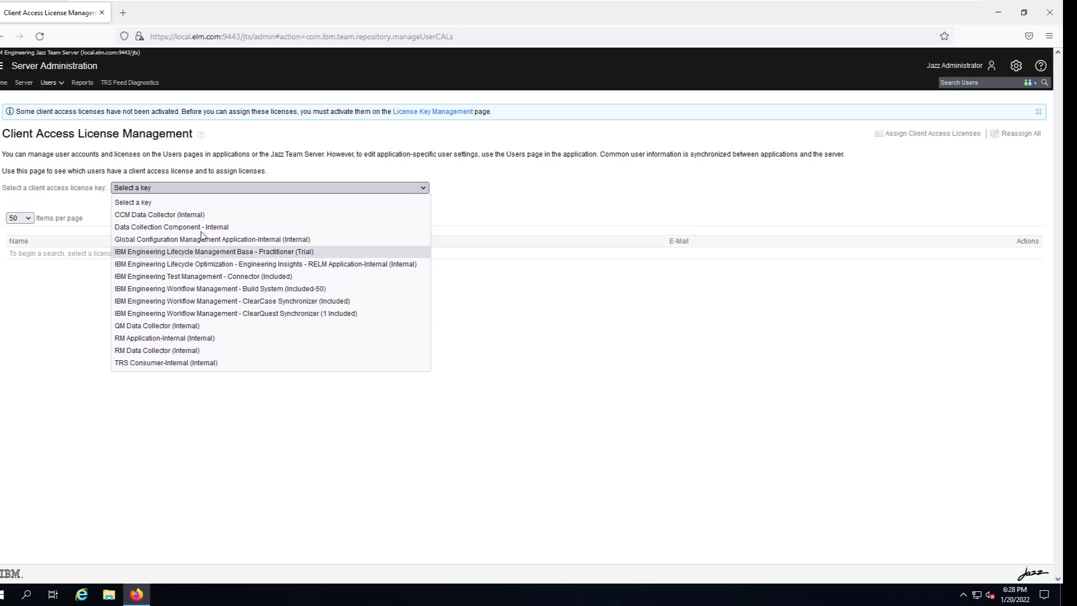
{"action": "left_click", "coordinate": [24, 314]}
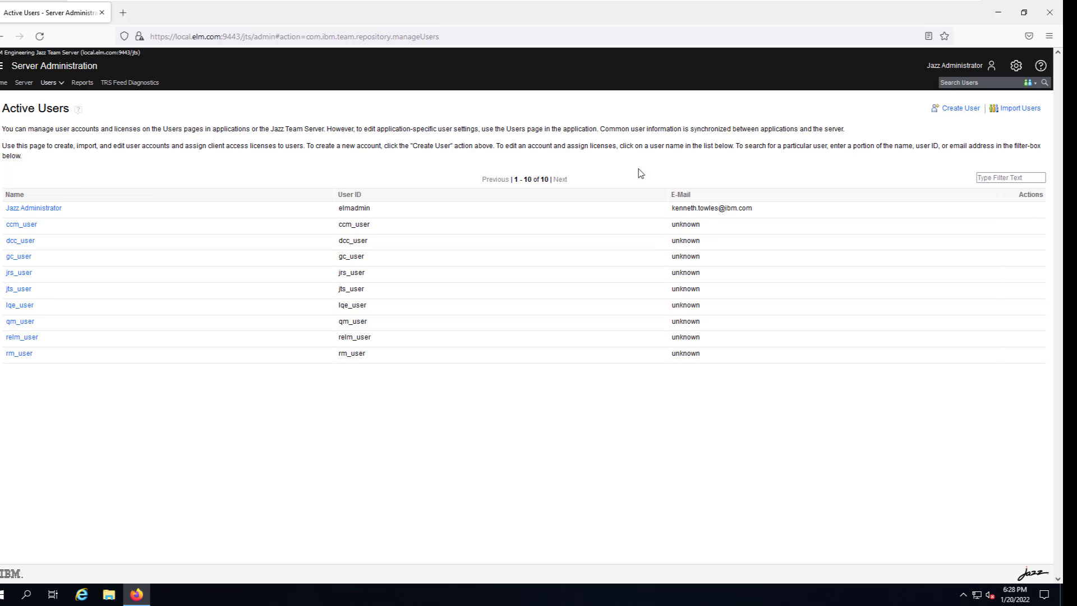
Create a user with their full name, user ID and e-mail, granting JazzAdmins and JazzProjectAdmins.
{"action": "left_click", "coordinate": [958, 111]}
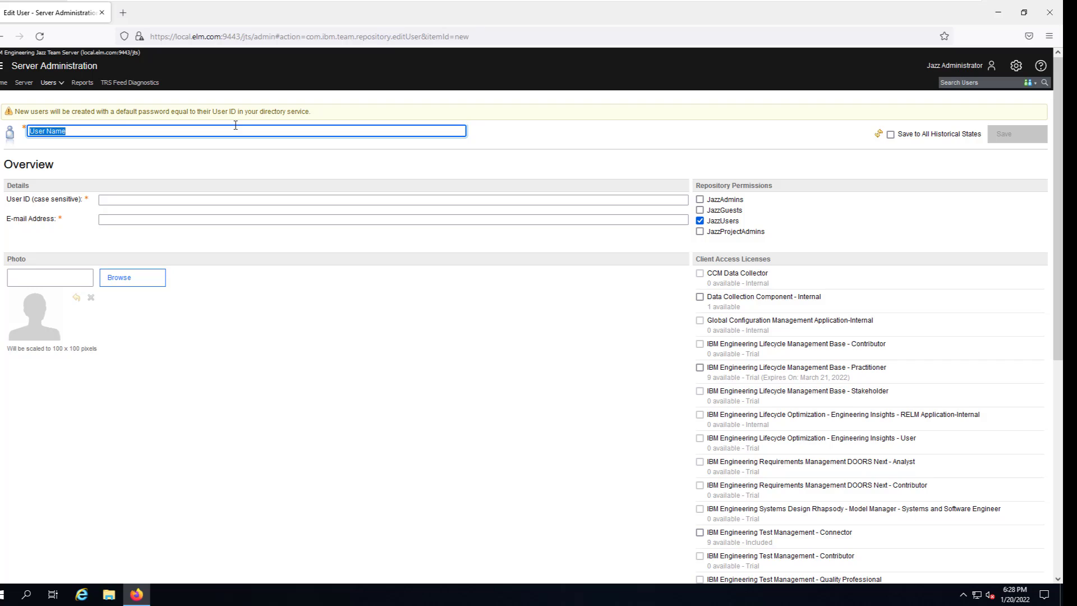
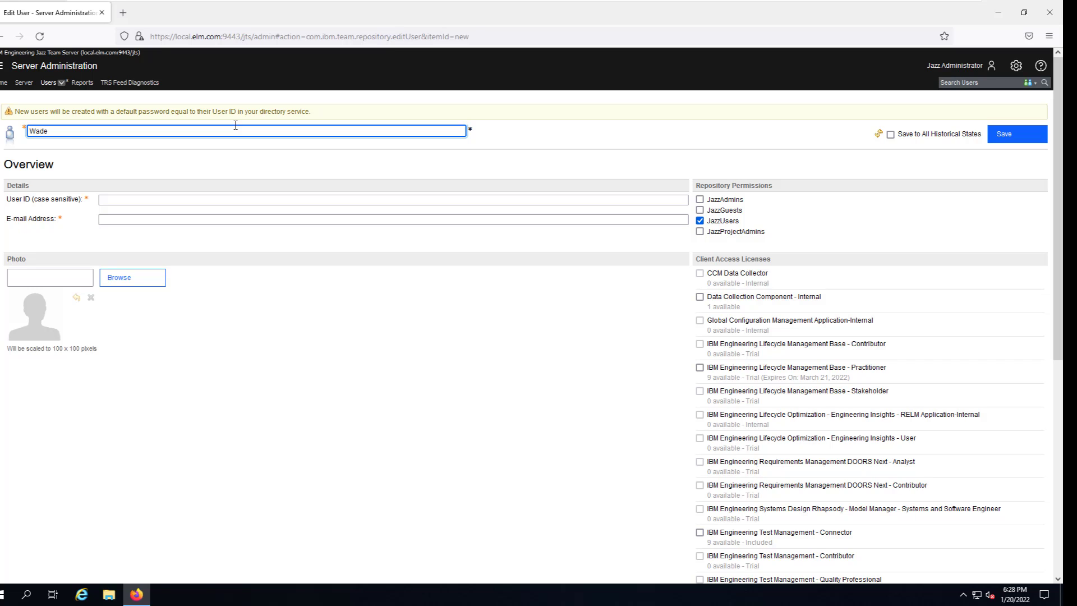
{"action": "left_click", "coordinate": [114, 201]}
{"action": "type", "text": "w"}
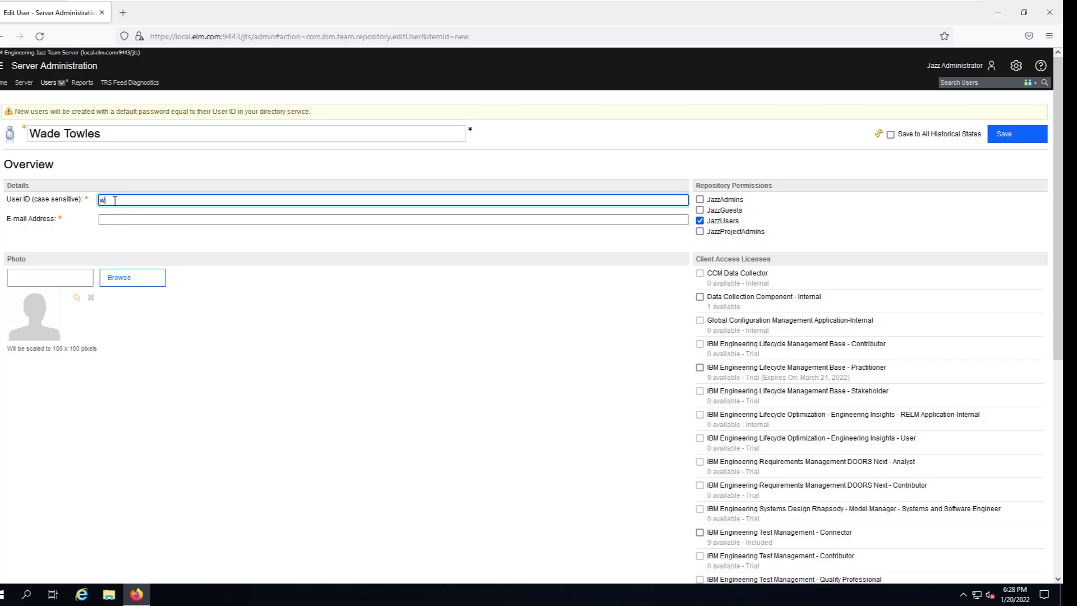
{"action": "type", "text": "ade"}
{"action": "left_click", "coordinate": [114, 220]}
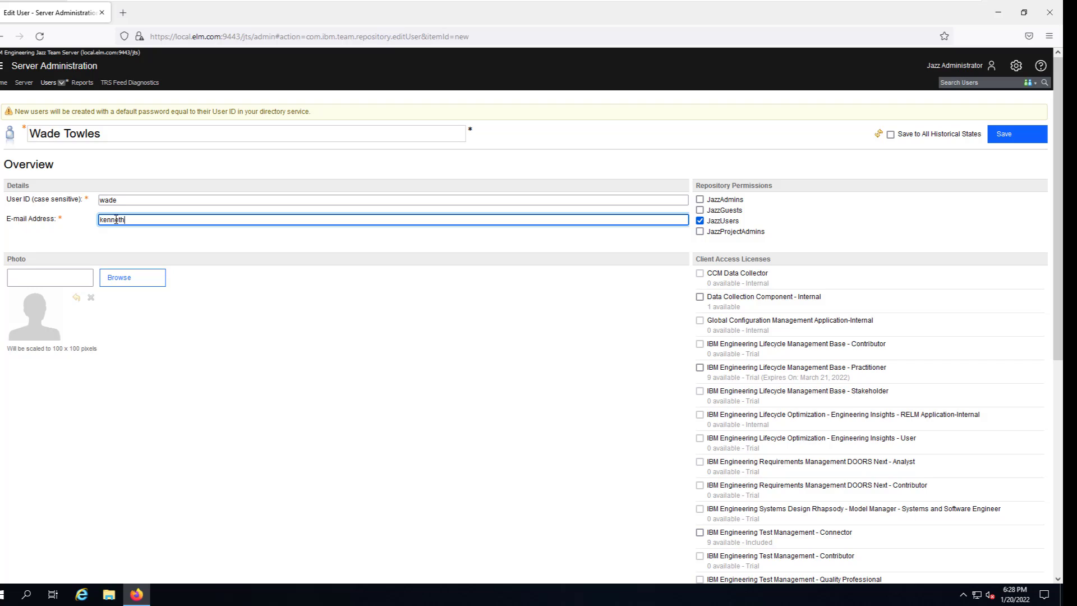
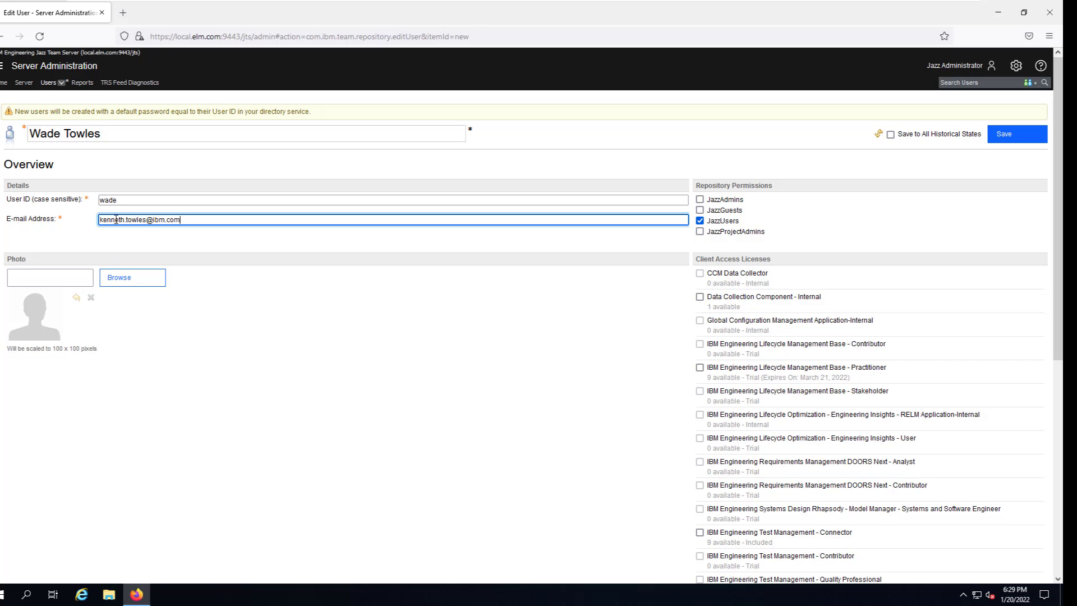
{"action": "left_click", "coordinate": [701, 200]}
{"action": "left_click", "coordinate": [700, 231]}
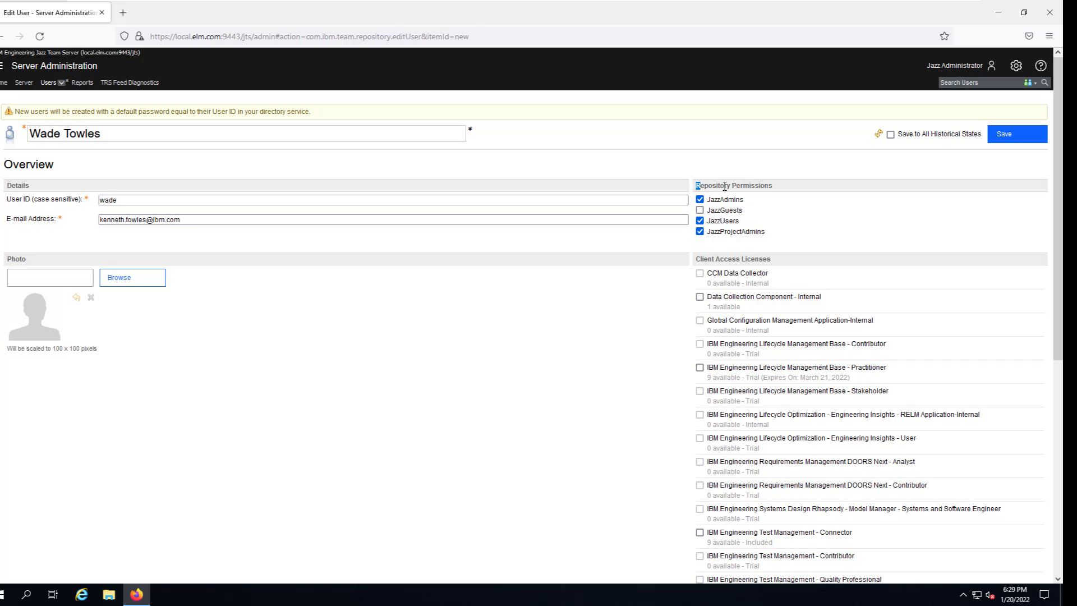
Assign the IBM Engineering Lifecycle Management Base - Practitioner license and save the new user.
{"action": "left_click_drag", "start_coordinate": [696, 185], "coordinate": [773, 200]}
{"action": "left_click", "coordinate": [702, 369]}
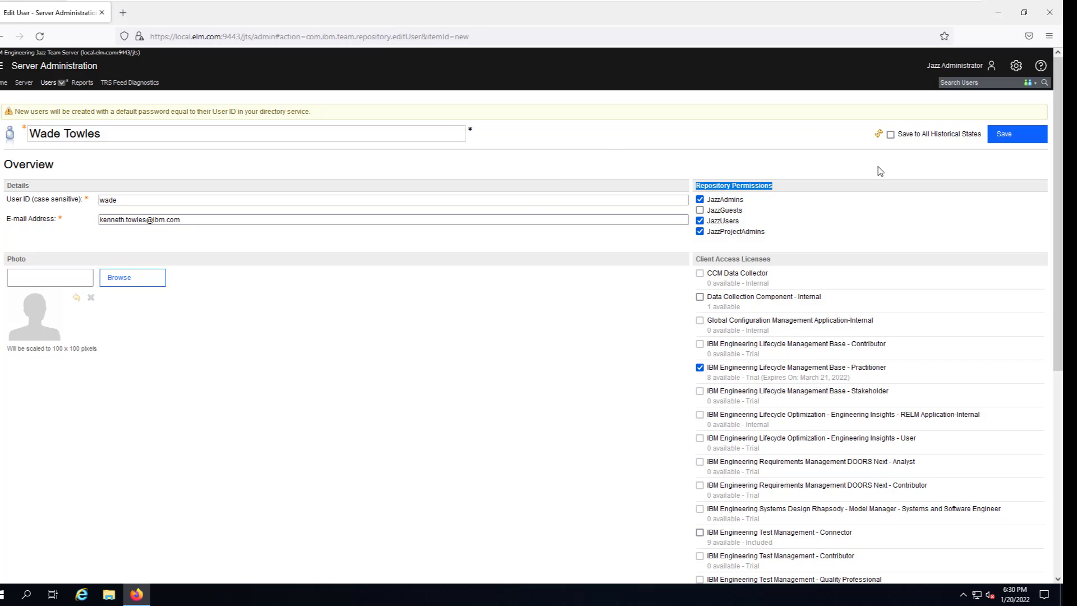
{"action": "left_click", "coordinate": [1011, 139]}
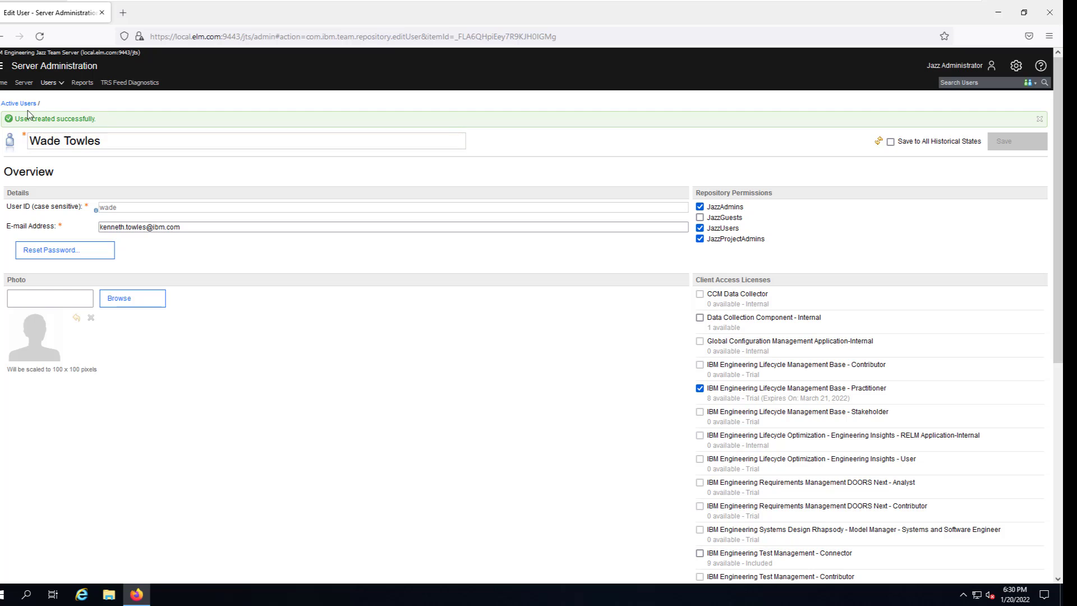
Return to Active Users to confirm the new user's row, then switch to the slideshow.
{"action": "left_click", "coordinate": [22, 105]}
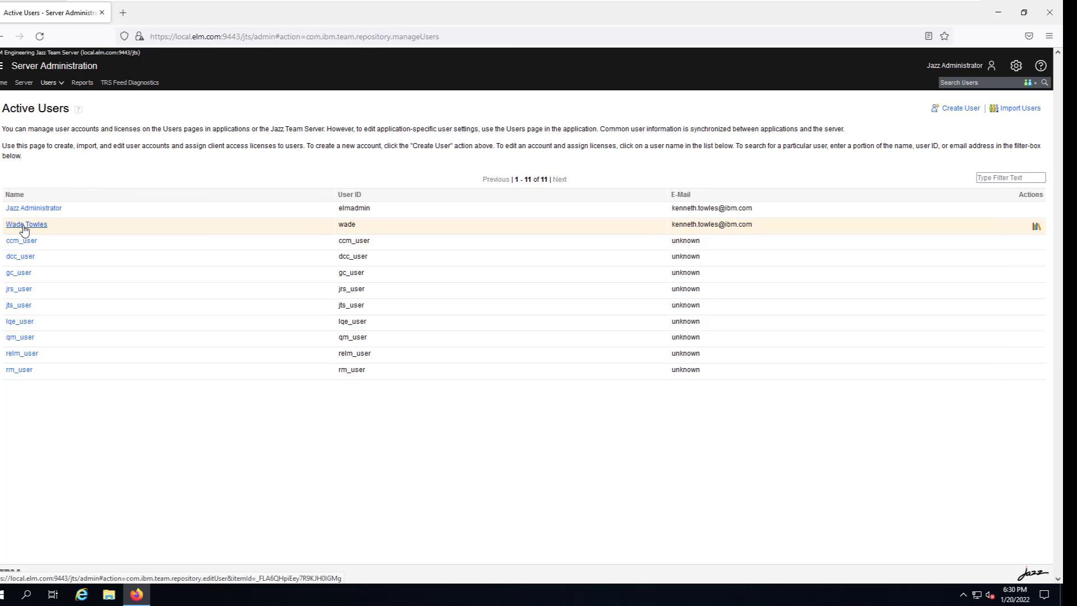
{"action": "right_click", "coordinate": [355, 228]}
{"action": "left_click", "coordinate": [183, 418]}
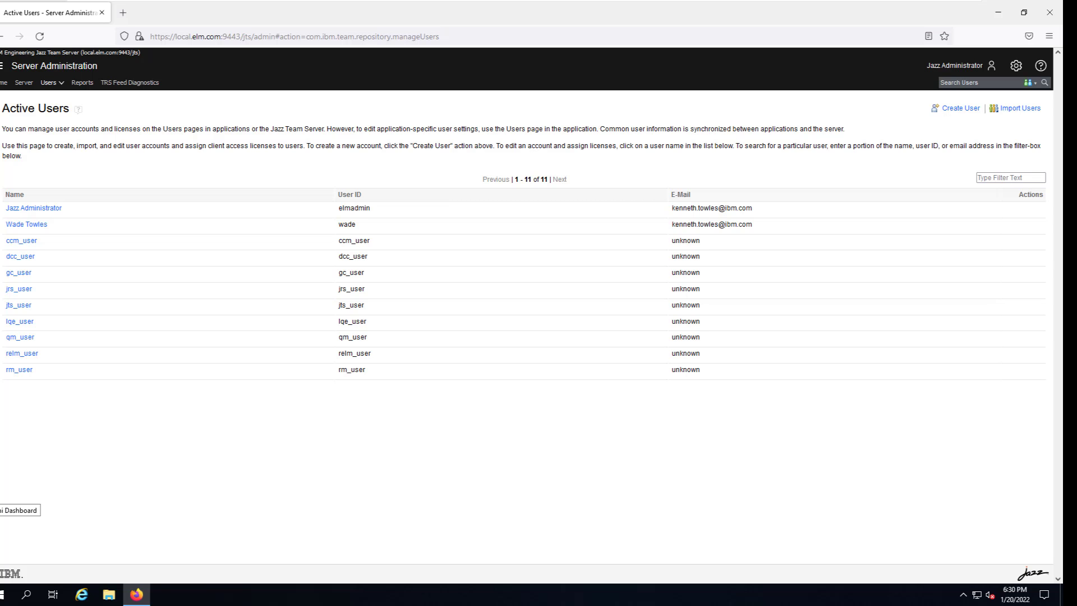
{"action": "key", "text": "alt+Tab"}
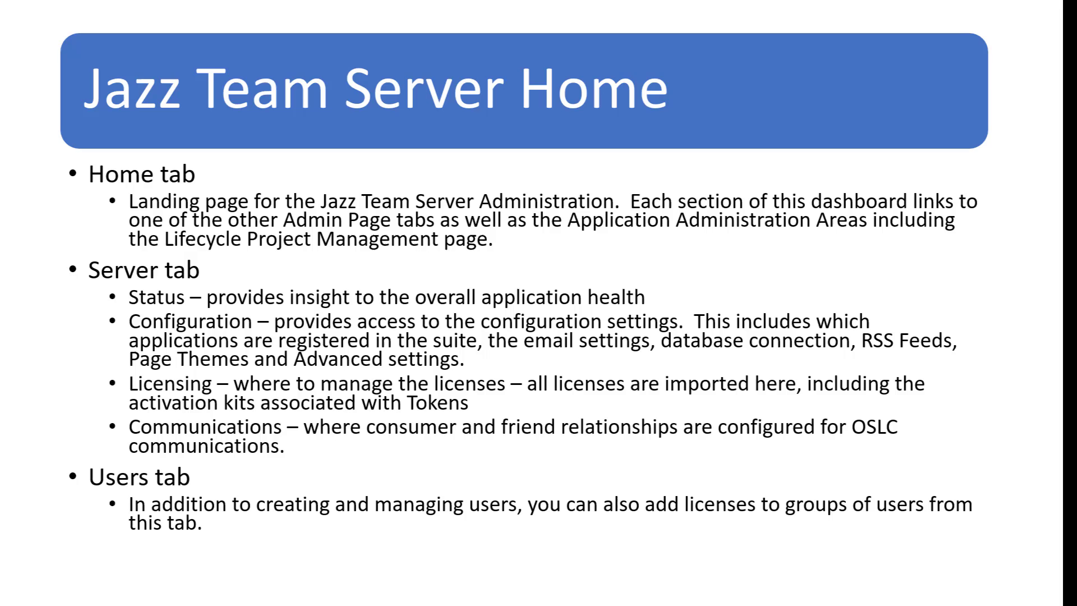
Advance to the 'Creating a Project' slide, then go back to the server's user list.
{"action": "left_click", "coordinate": [448, 177]}
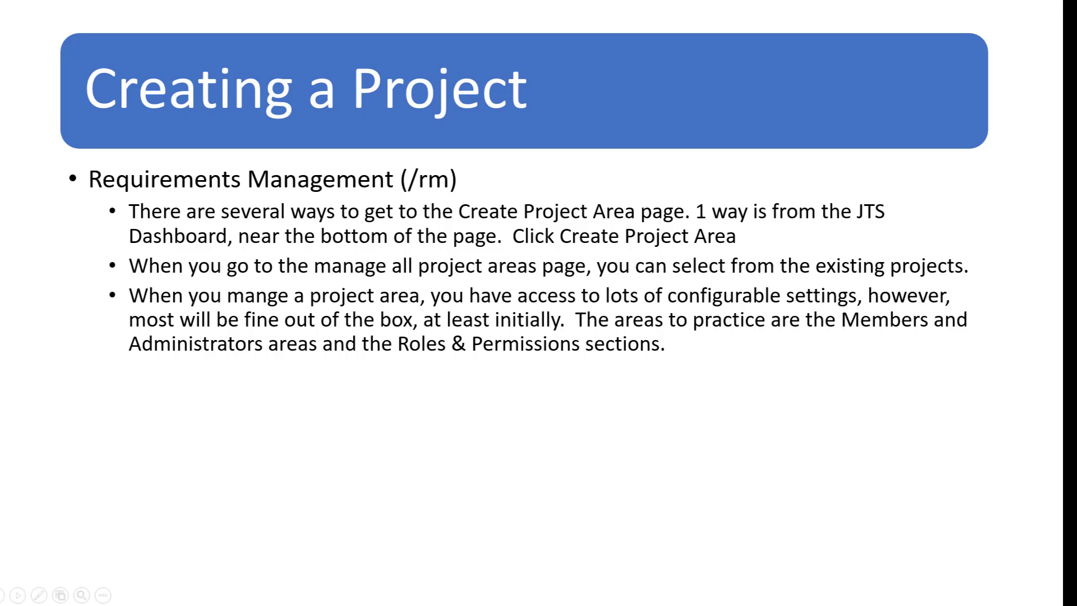
{"action": "key", "text": "alt+Tab"}
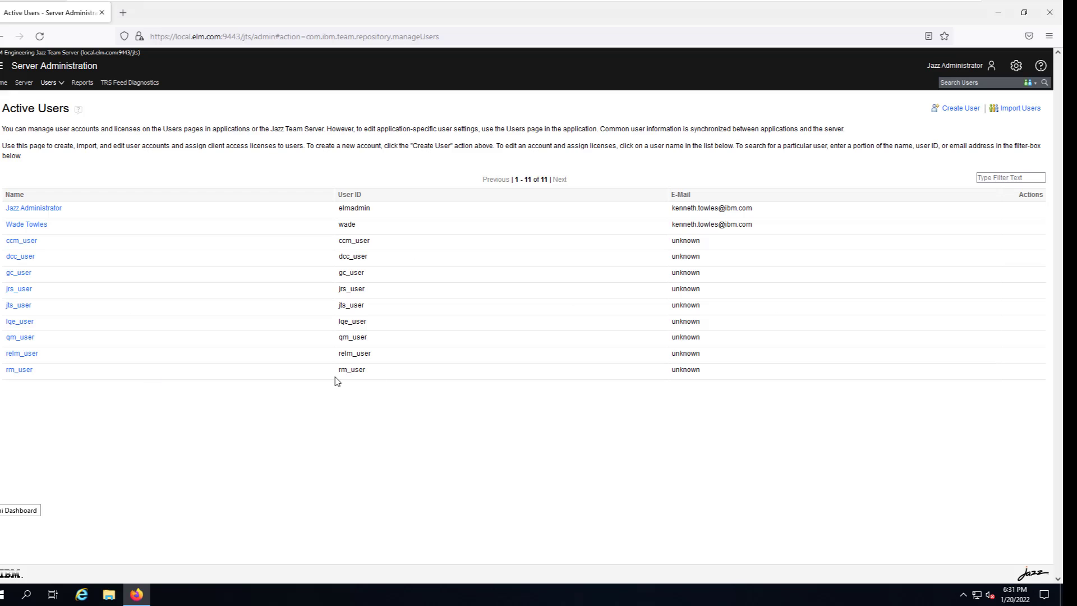
Go to the Server Administration Home page and scroll to the Requirements Management (/rm) section.
{"action": "left_click", "coordinate": [4, 83]}
{"action": "scroll", "coordinate": [226, 414], "scroll_direction": "down", "scroll_amount": 3}
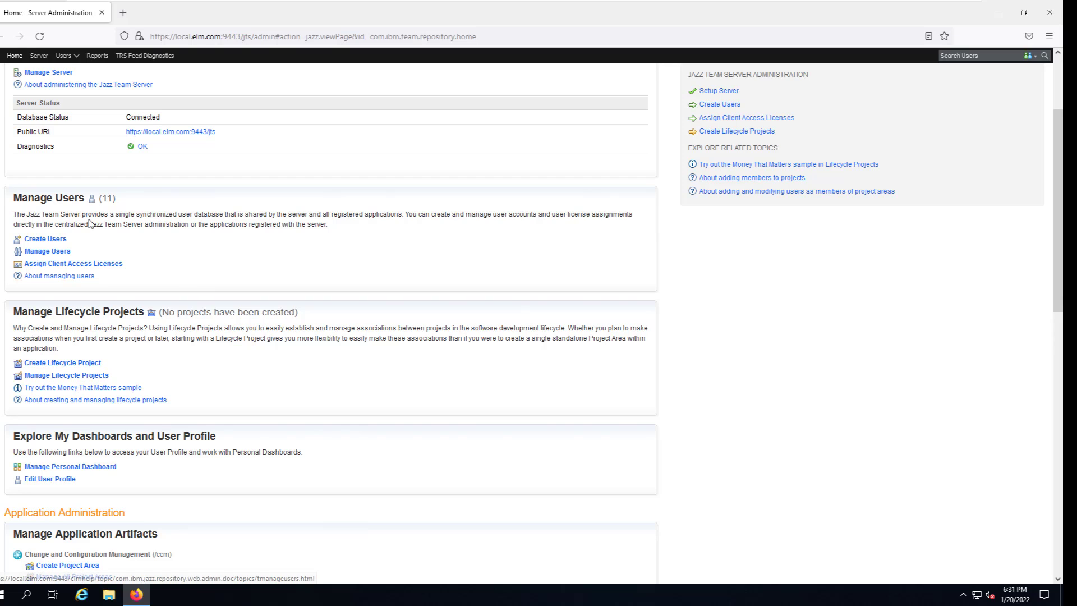
{"action": "scroll", "coordinate": [233, 475], "scroll_direction": "down", "scroll_amount": 5}
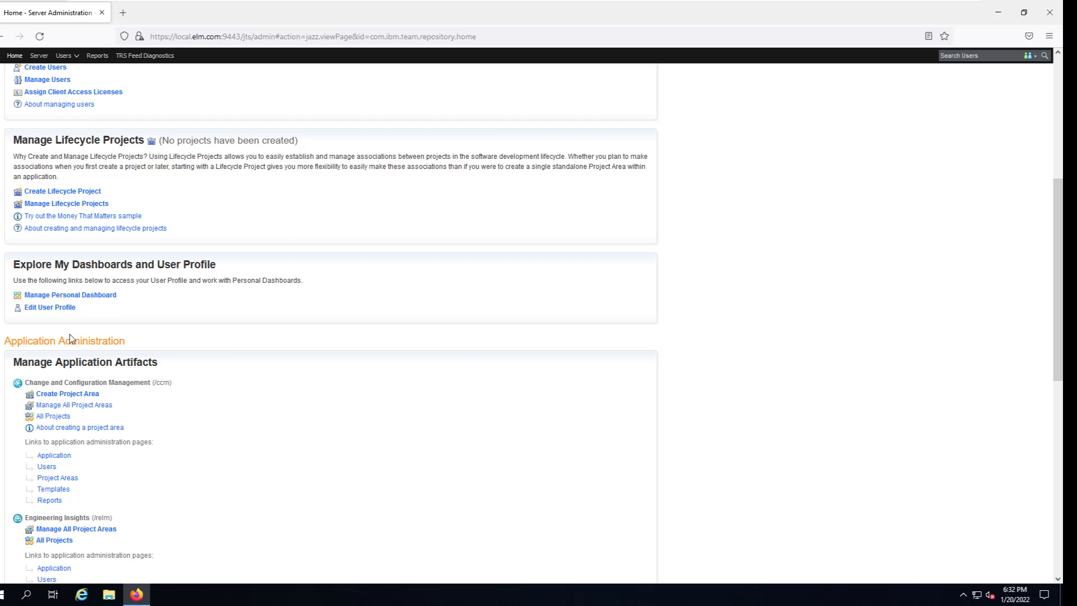
{"action": "scroll", "coordinate": [201, 469], "scroll_direction": "down", "scroll_amount": 3}
{"action": "scroll", "coordinate": [96, 402], "scroll_direction": "down", "scroll_amount": 3}
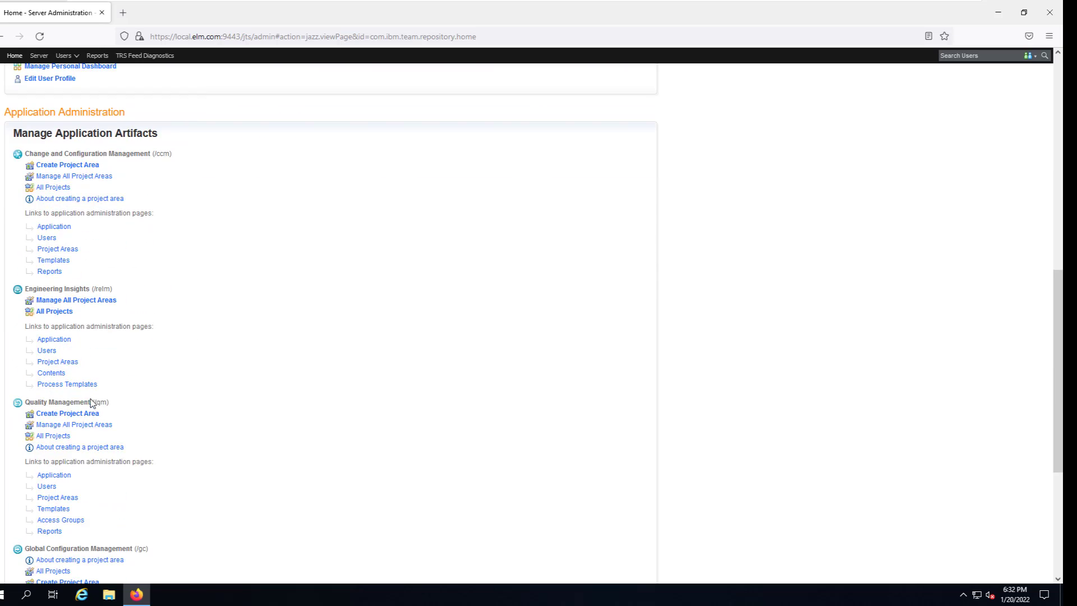
{"action": "scroll", "coordinate": [106, 488], "scroll_direction": "down", "scroll_amount": 5}
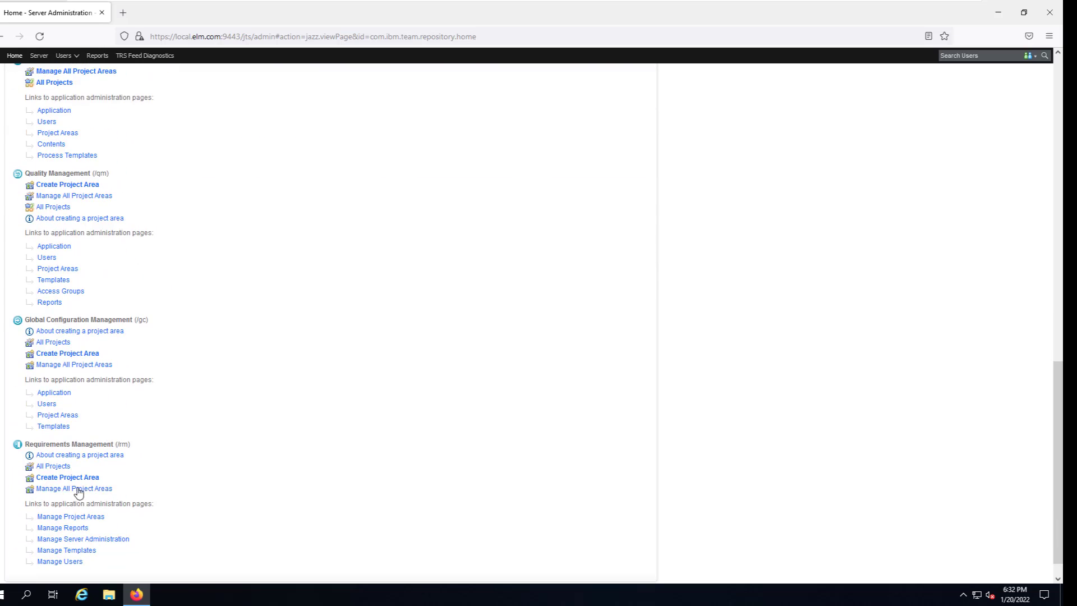
{"action": "right_click", "coordinate": [140, 474]}
{"action": "left_click", "coordinate": [327, 471]}
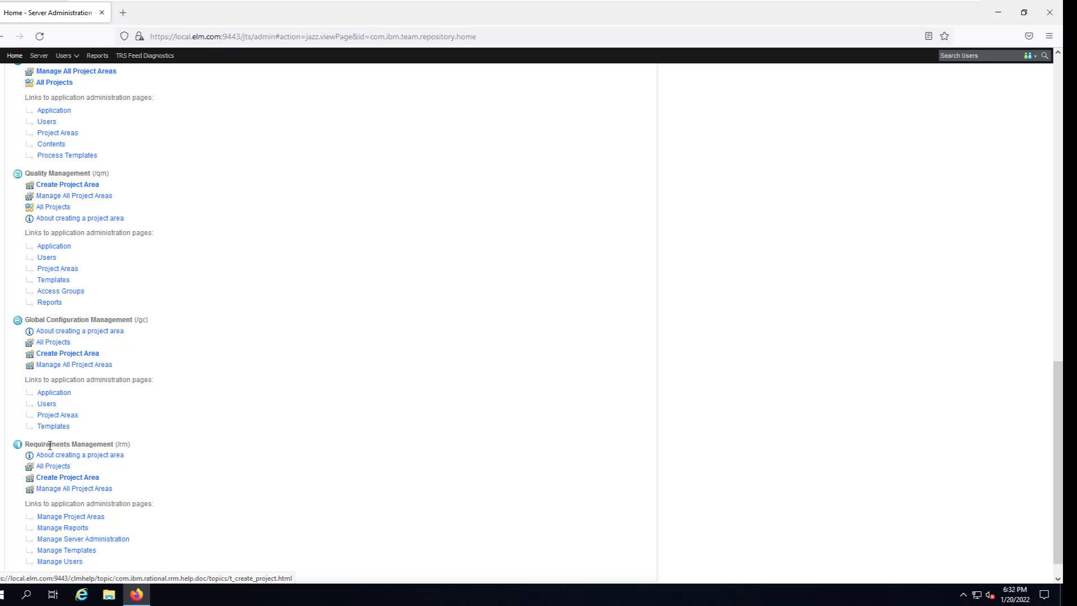
Create a new requirements project area named 'Requirements Sandbox'.
{"action": "left_click", "coordinate": [82, 481]}
{"action": "left_click", "coordinate": [82, 484]}
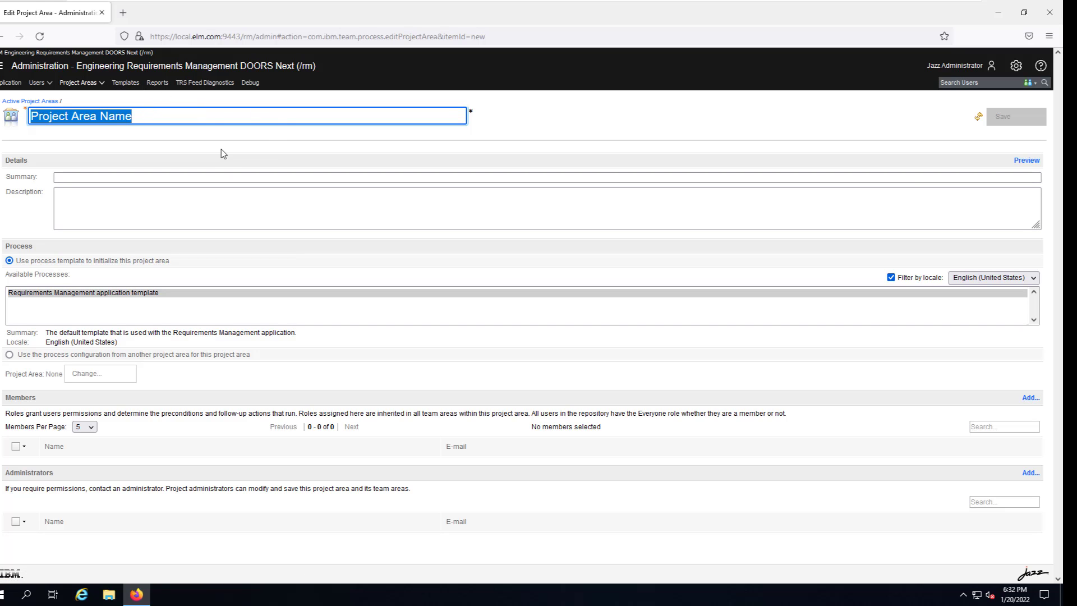
{"action": "type", "text": "R"}
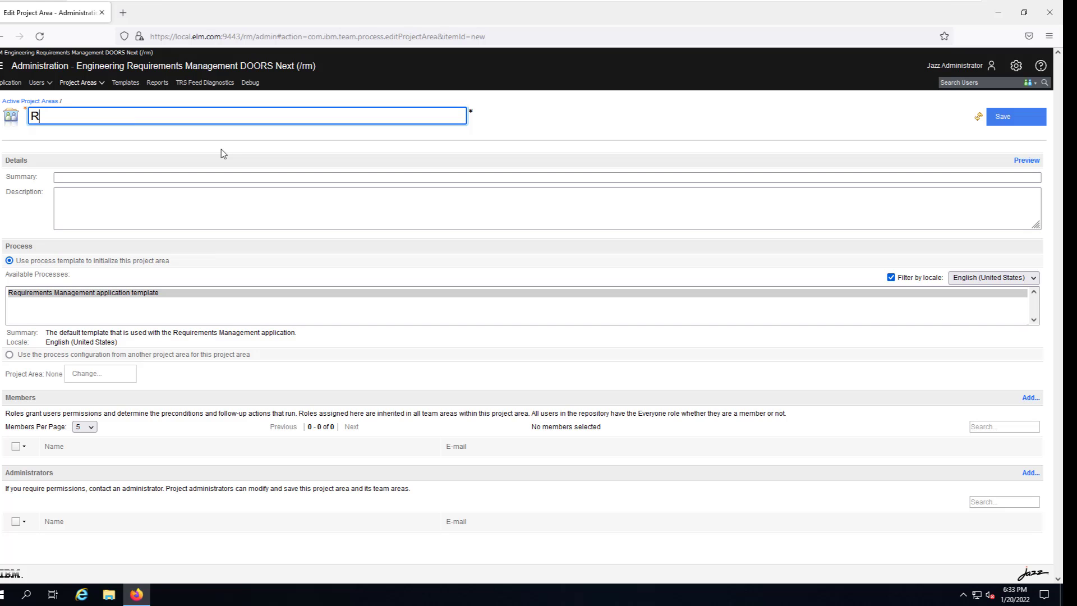
{"action": "type", "text": "equiremen"}
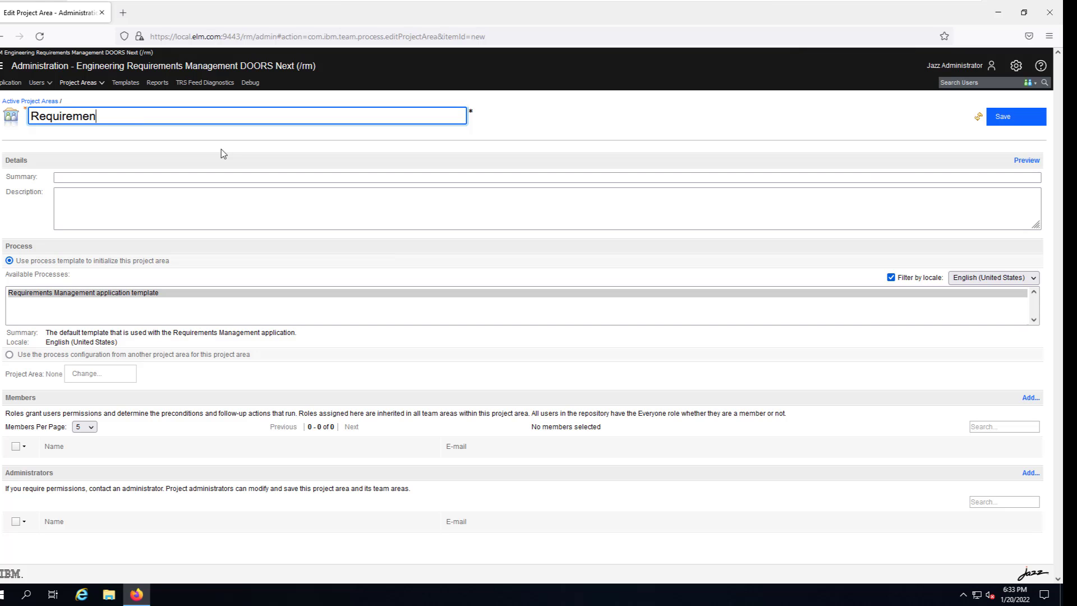
{"action": "type", "text": "ts Sandbox"}
Enter the summary 'Sandbox project for requriements management'.
{"action": "left_click", "coordinate": [78, 178]}
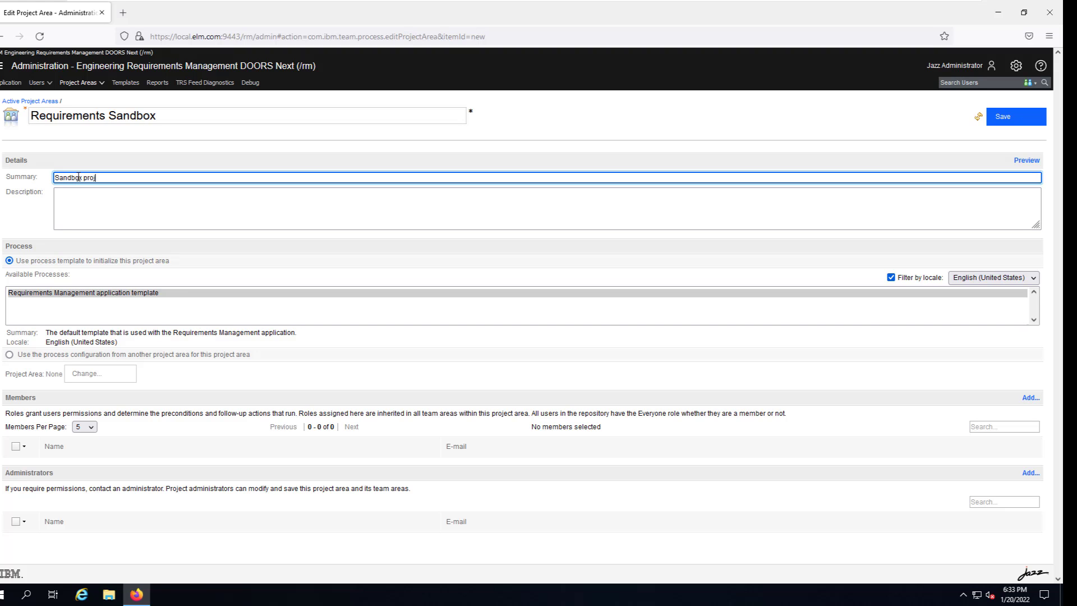
{"action": "type", "text": "Sandbox projects"}
{"action": "key", "text": "BackSpace"}
{"action": "type", "text": "for requriements manage"}
{"action": "key", "text": "BackSpace"}
{"action": "key", "text": "BackSpace"}
{"action": "type", "text": "n"}
{"action": "left_click", "coordinate": [111, 205]}
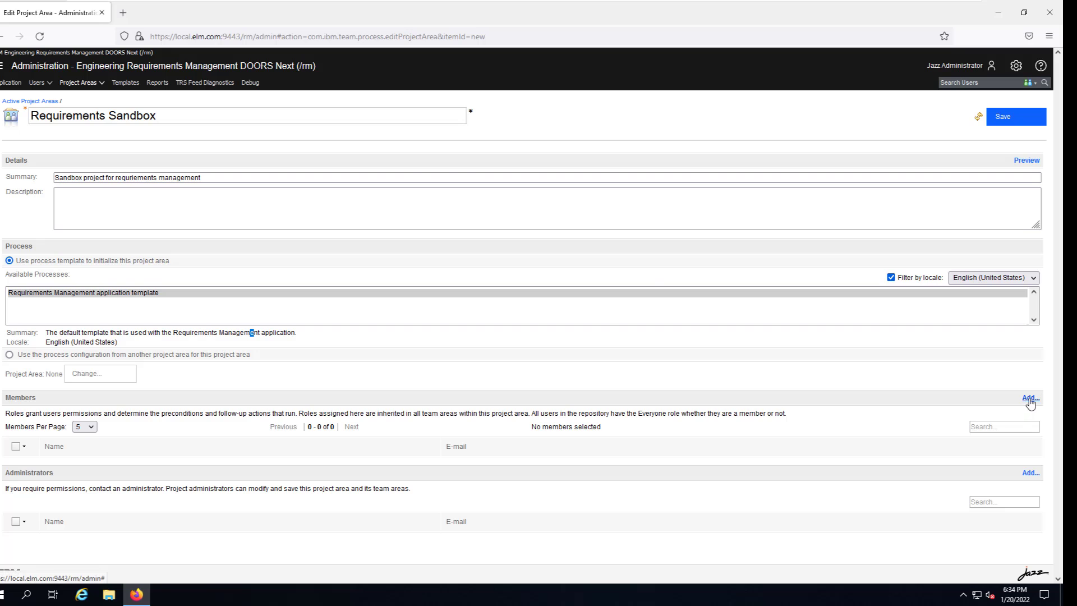
Add a user from Show All as a member of Requirements Sandbox and save the project area.
{"action": "left_click", "coordinate": [1031, 398]}
{"action": "right_click", "coordinate": [1031, 400]}
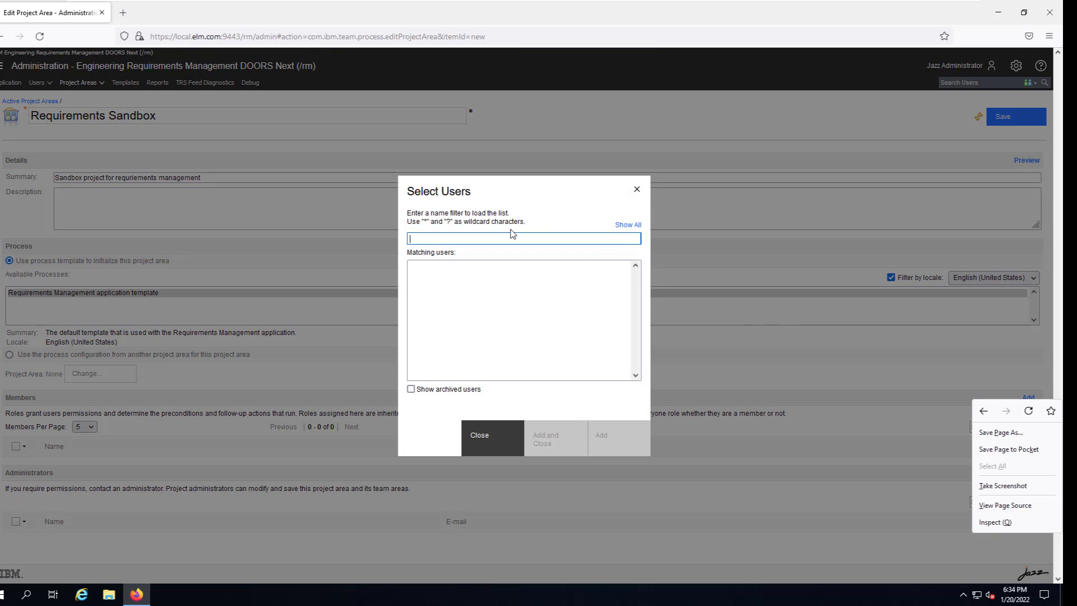
{"action": "left_click", "coordinate": [627, 225]}
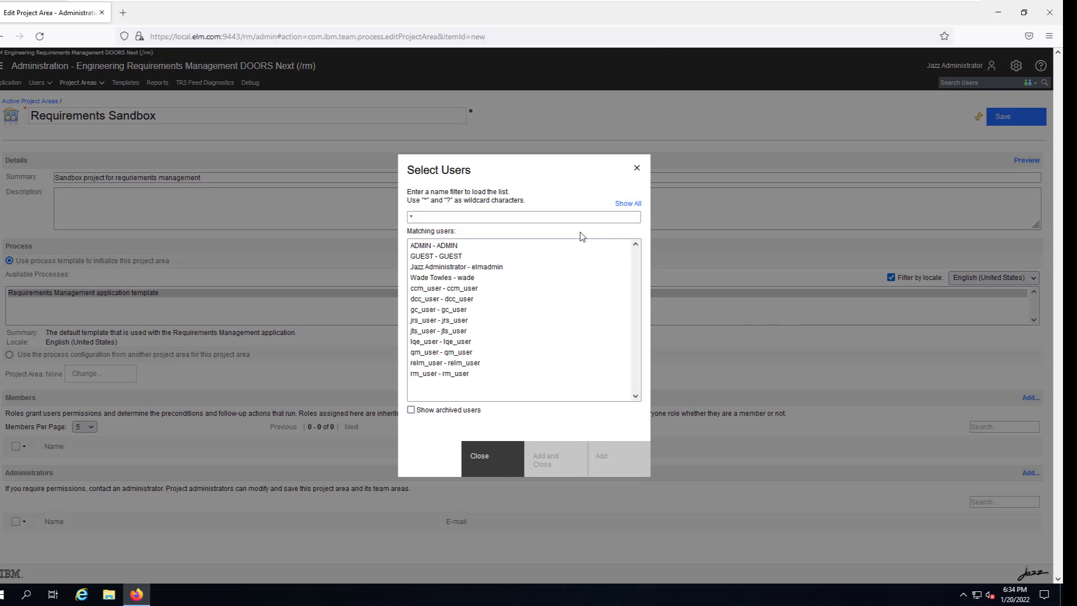
{"action": "left_click", "coordinate": [430, 278]}
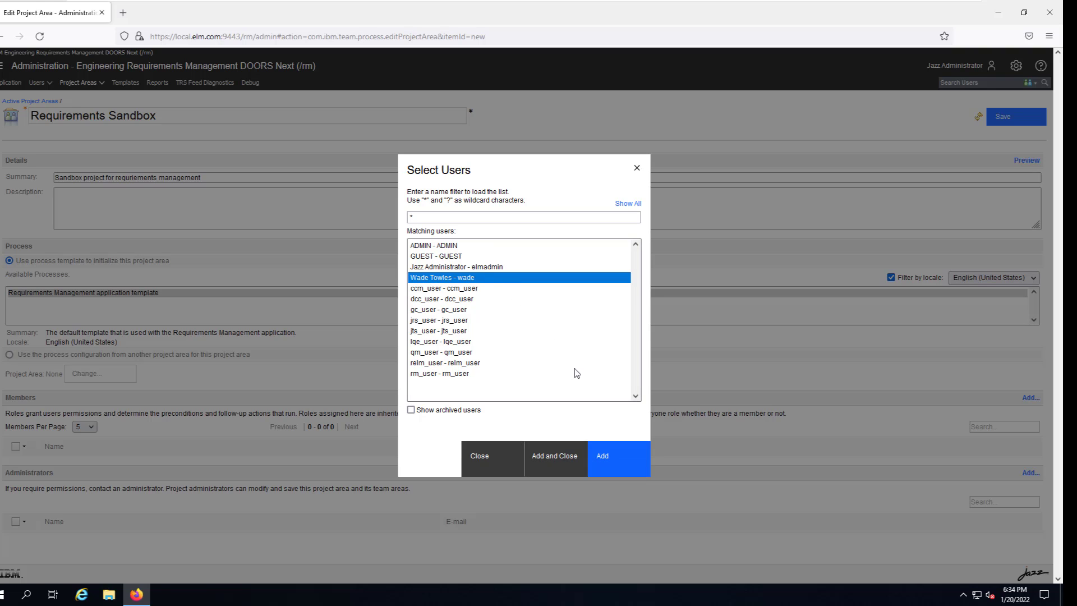
{"action": "left_click", "coordinate": [617, 456]}
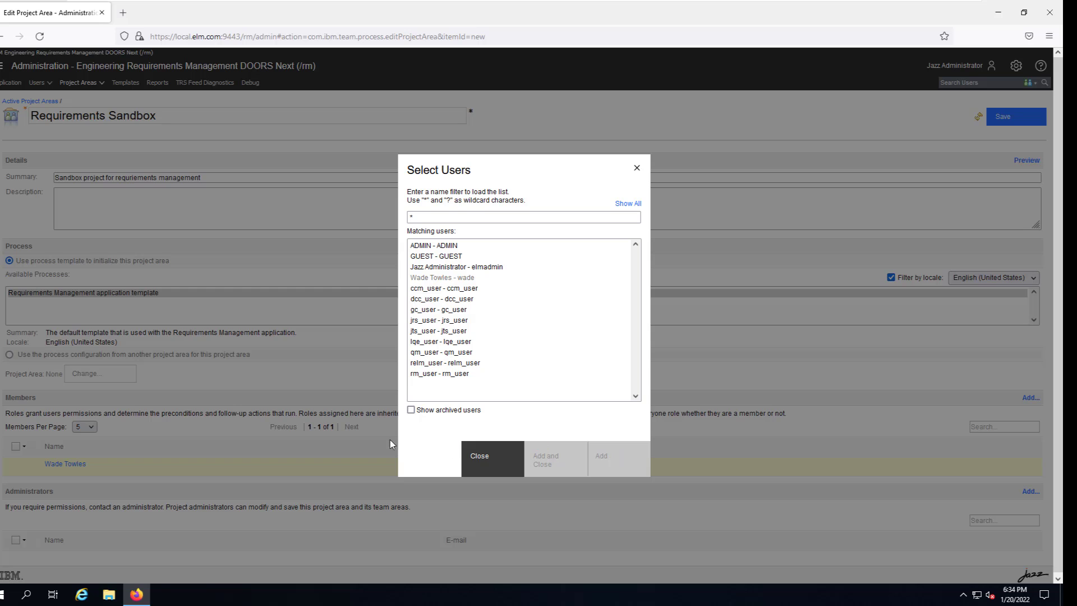
{"action": "left_click", "coordinate": [482, 463]}
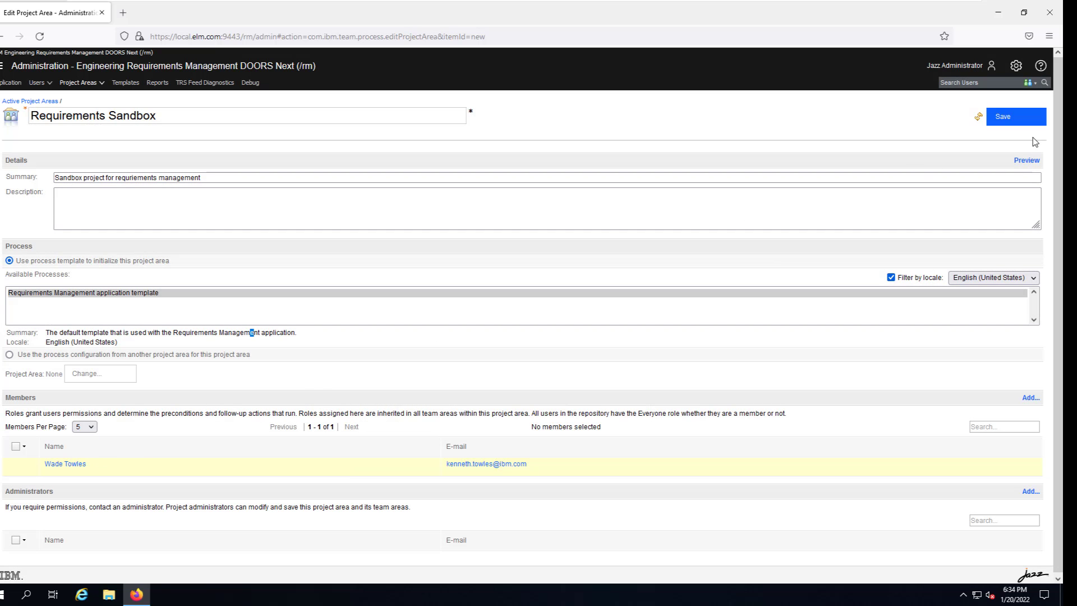
{"action": "left_click", "coordinate": [1019, 126]}
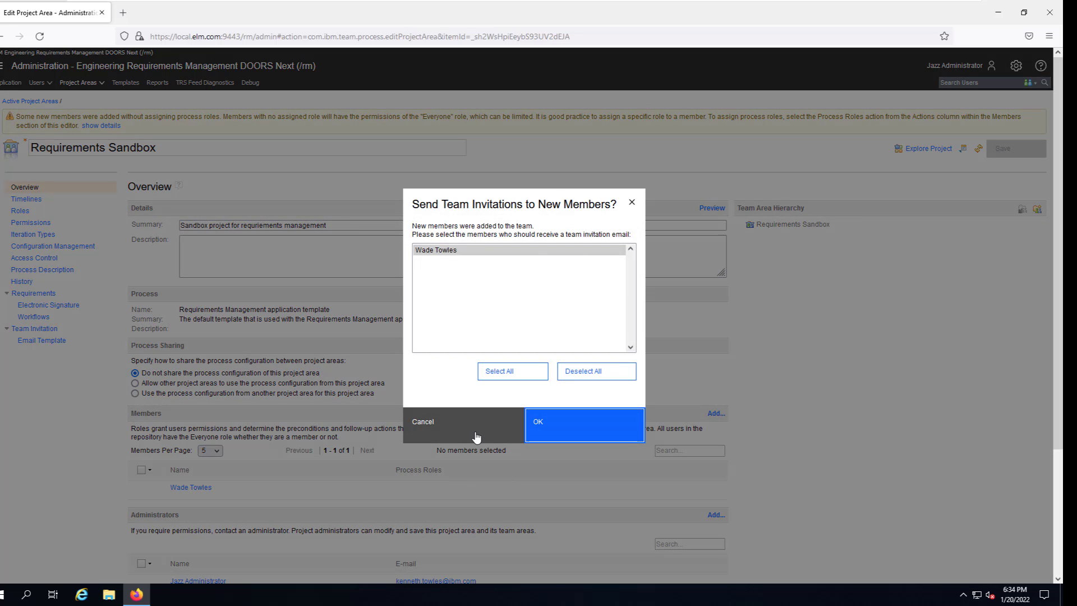
Cancel the team invitation e-mail prompt.
{"action": "left_click", "coordinate": [456, 430]}
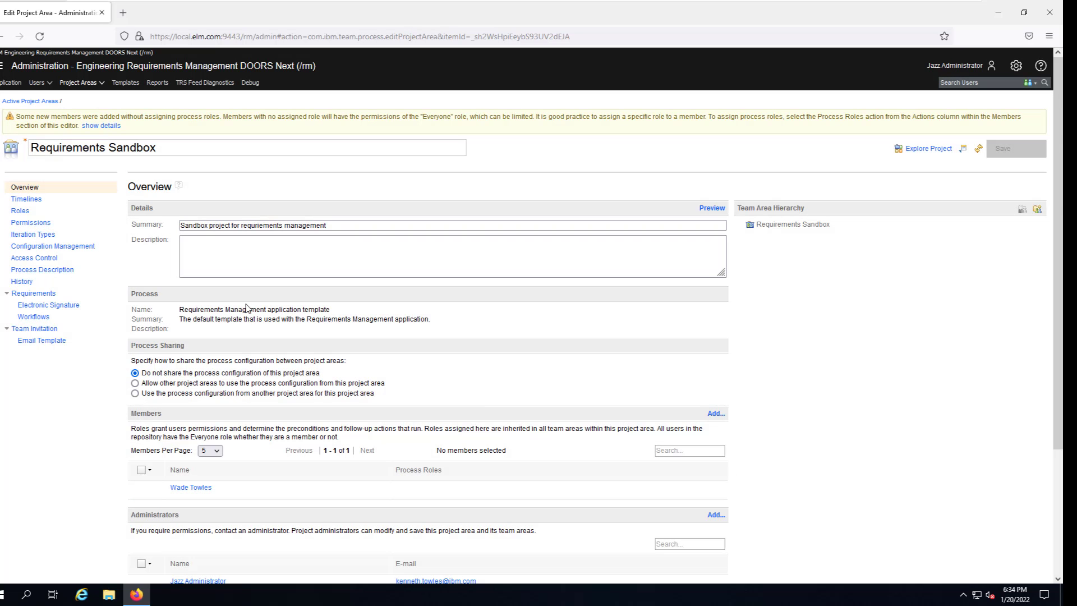
{"action": "scroll", "coordinate": [234, 398], "scroll_direction": "down", "scroll_amount": 1}
{"action": "scroll", "coordinate": [235, 398], "scroll_direction": "down", "scroll_amount": 1}
Give the member the Administrator, Author and Configuration Lead process roles, leaving out Commenter.
{"action": "mouse_move", "coordinate": [202, 435]}
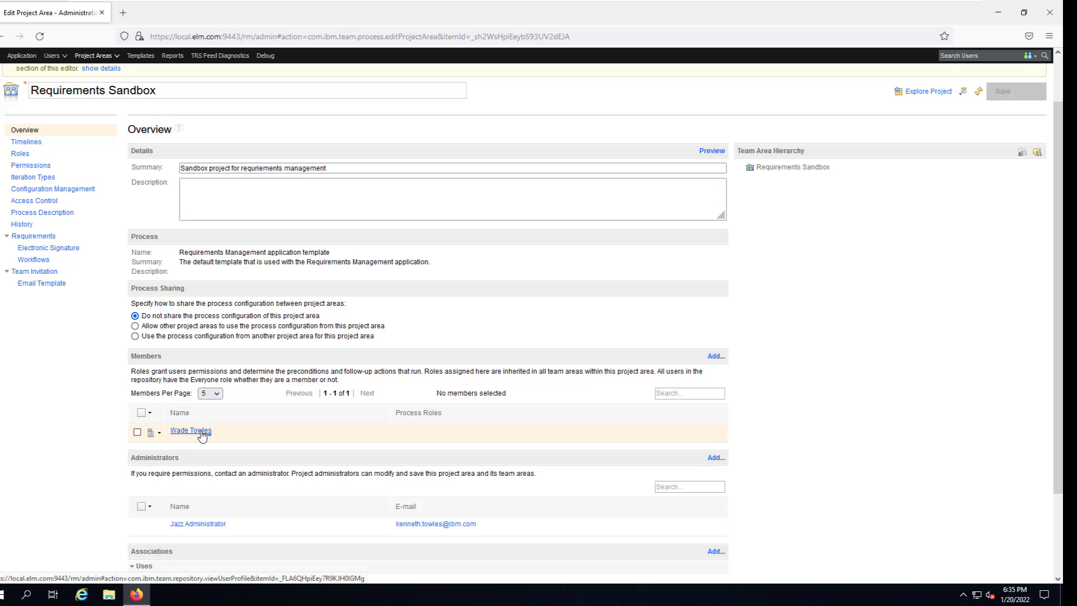
{"action": "left_click", "coordinate": [159, 435]}
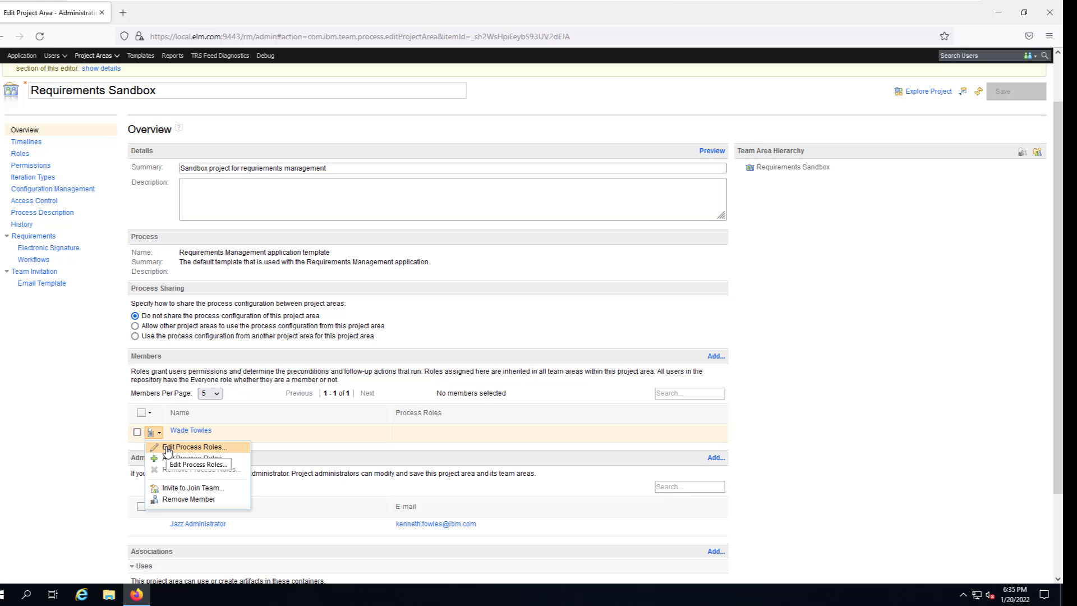
{"action": "left_click", "coordinate": [168, 447]}
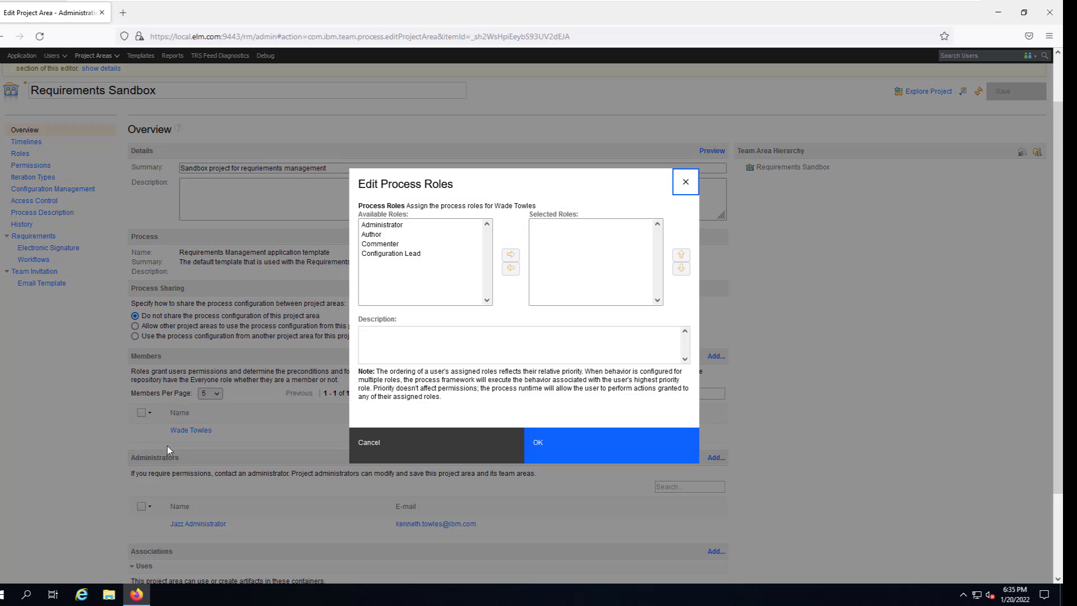
{"action": "left_click", "coordinate": [395, 234]}
{"action": "left_click", "coordinate": [394, 225]}
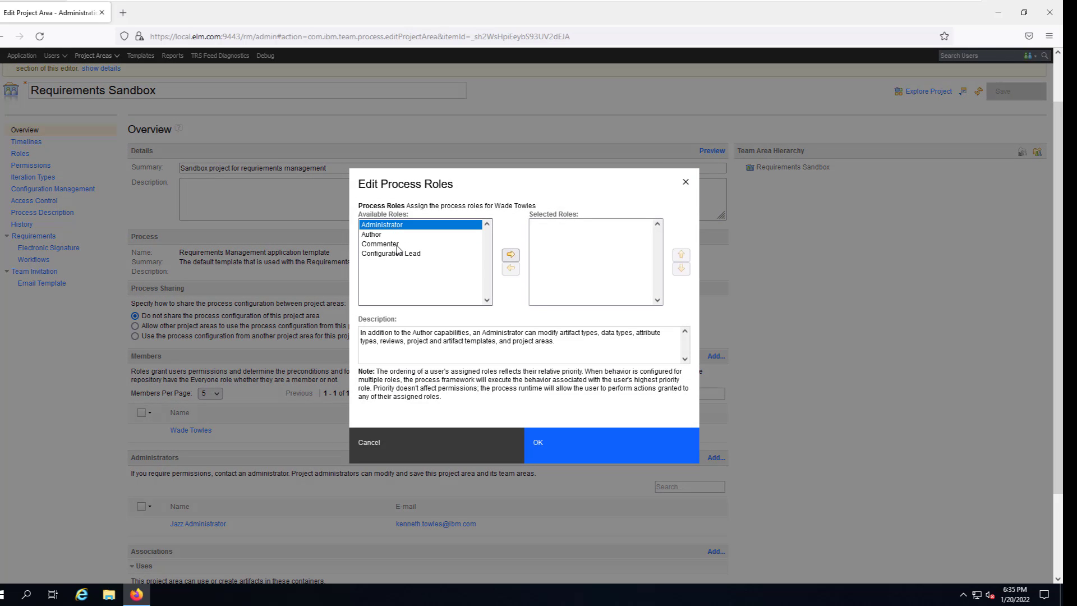
{"action": "left_click", "coordinate": [394, 253], "text": "shift"}
{"action": "left_click", "coordinate": [511, 254]}
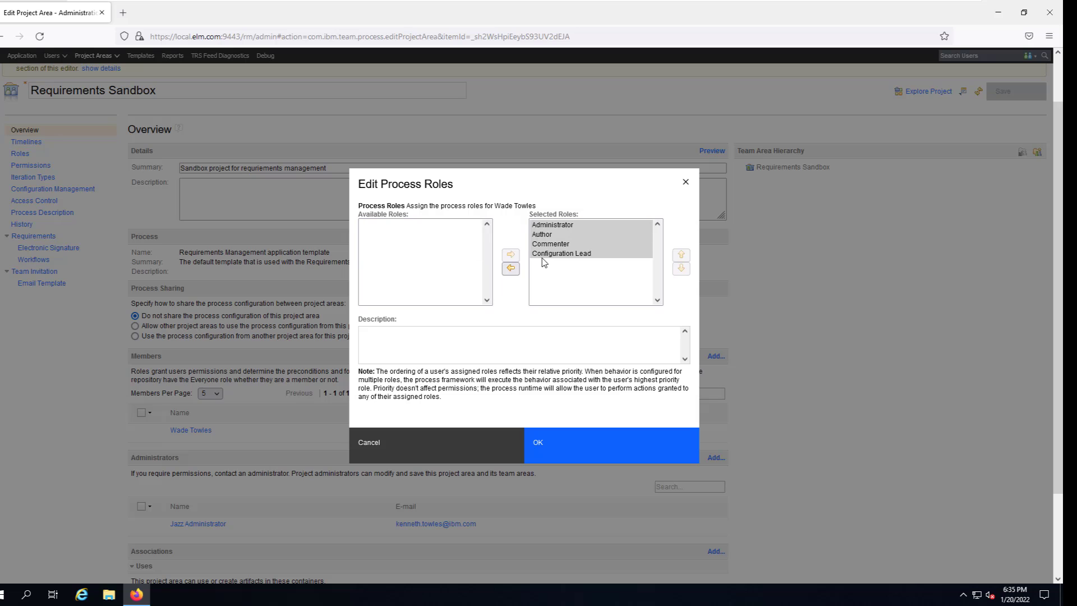
{"action": "left_click", "coordinate": [565, 245]}
{"action": "left_click", "coordinate": [511, 269]}
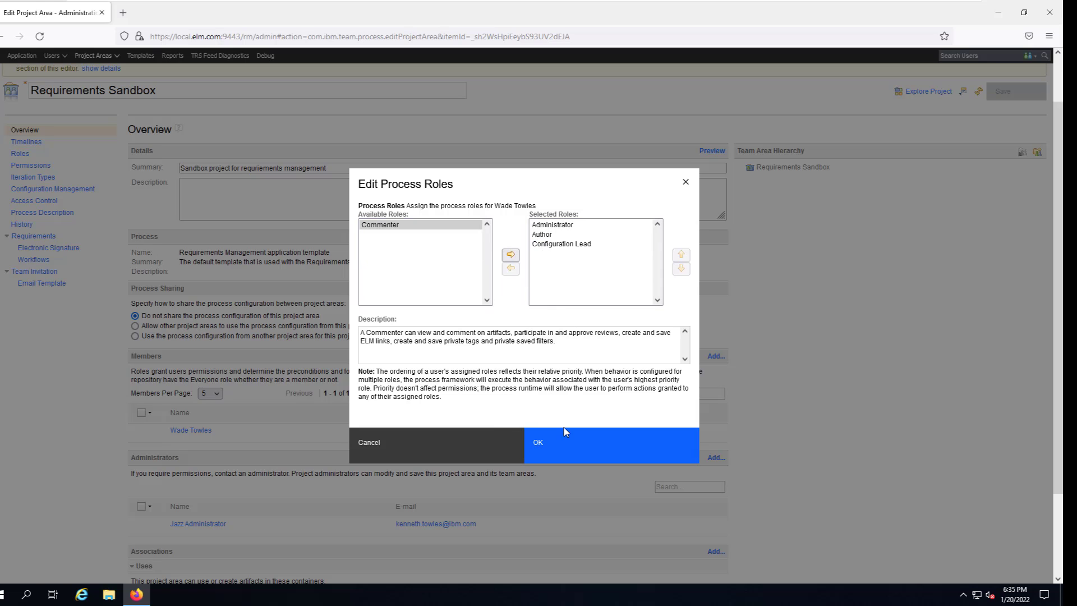
{"action": "left_click", "coordinate": [569, 443]}
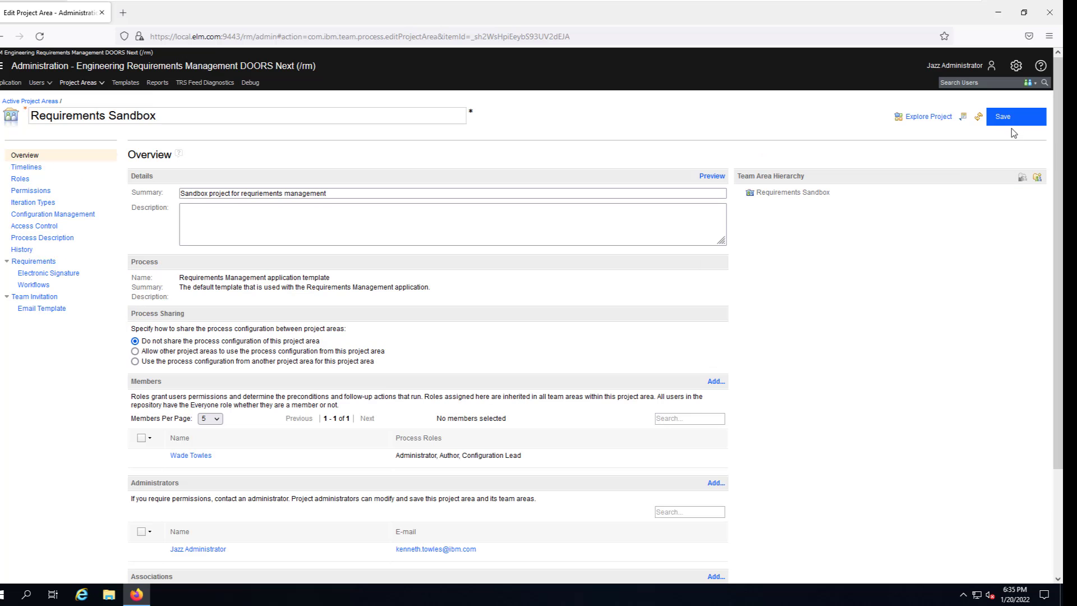
Save Requirements Sandbox with the member's new process roles.
{"action": "left_click", "coordinate": [1019, 116]}
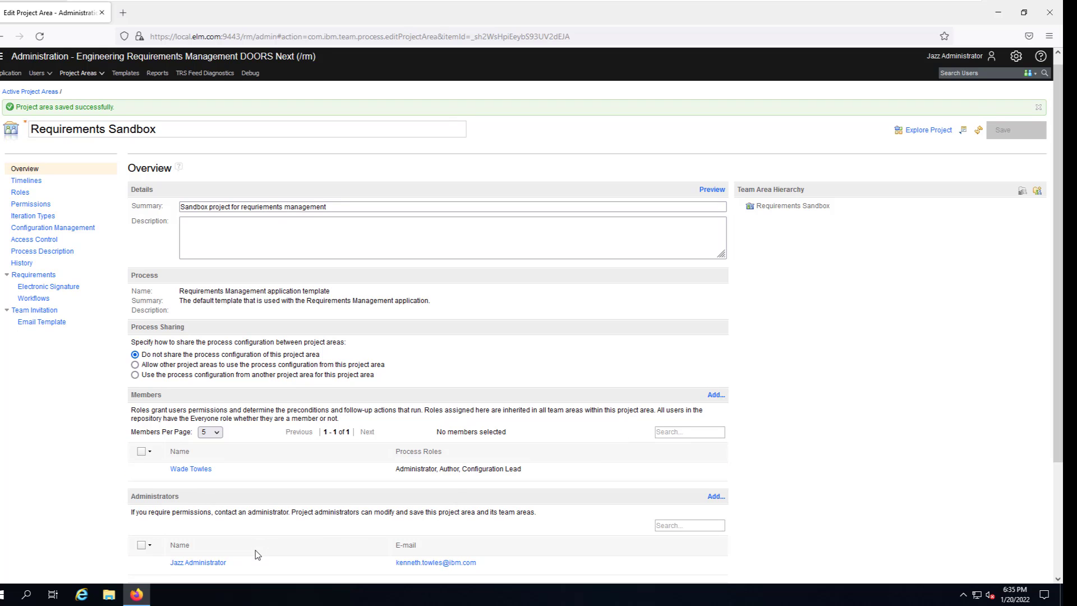
{"action": "scroll", "coordinate": [257, 553], "scroll_direction": "down", "scroll_amount": 3}
{"action": "scroll", "coordinate": [455, 468], "scroll_direction": "up", "scroll_amount": 3}
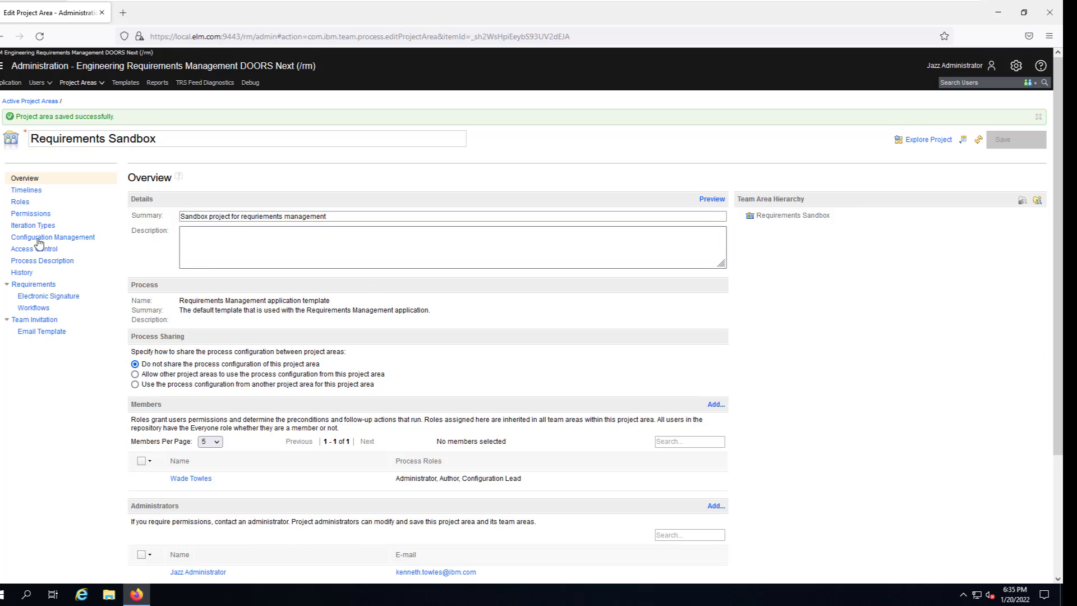
Switch between the project's Roles and Permissions pages.
{"action": "left_click", "coordinate": [21, 202]}
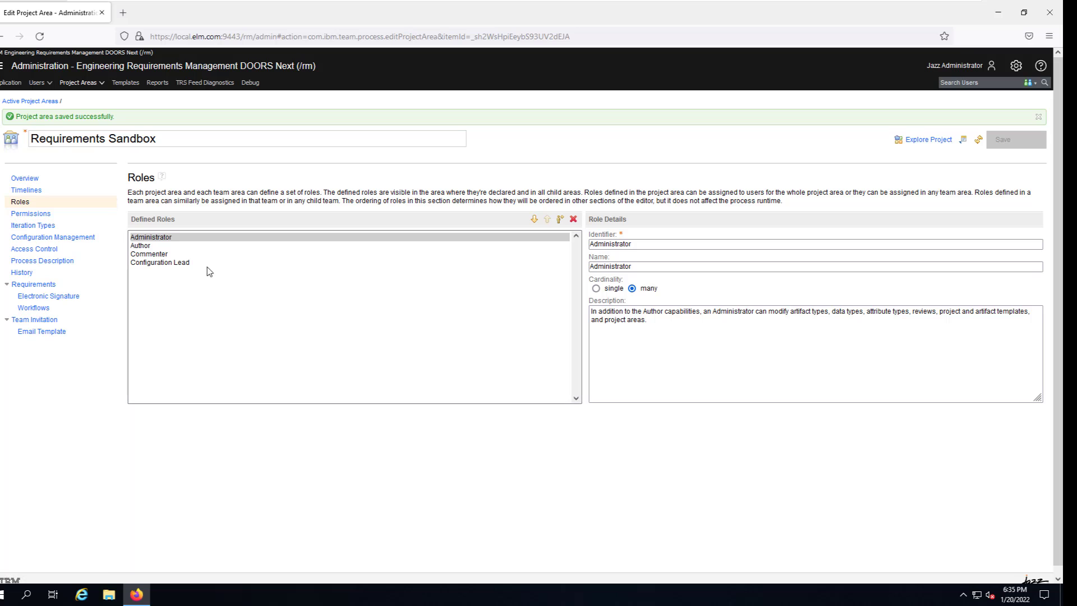
{"action": "left_click", "coordinate": [26, 179]}
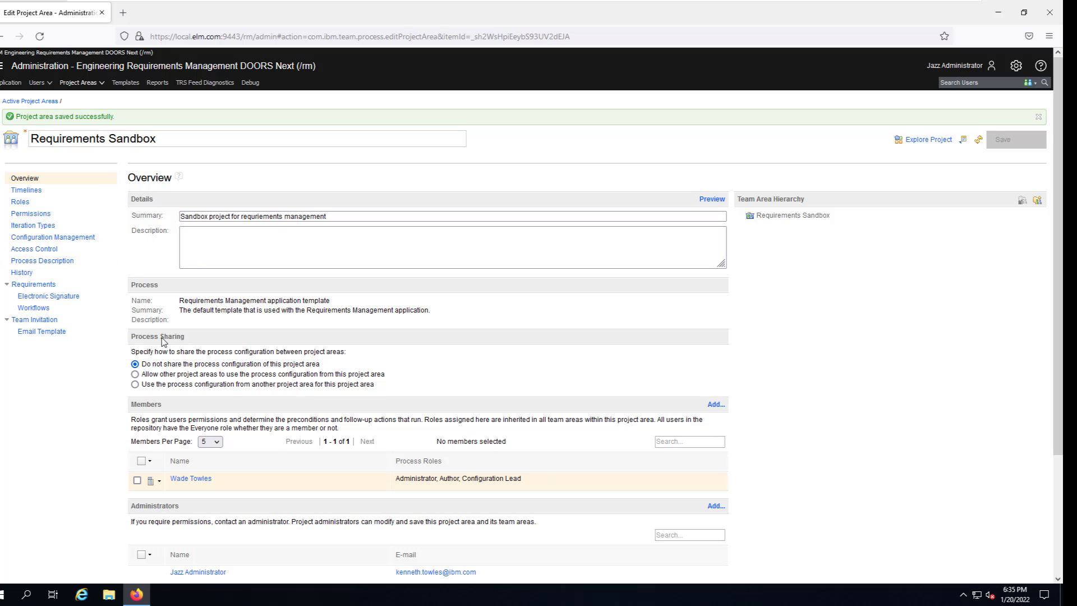
{"action": "left_click", "coordinate": [21, 202]}
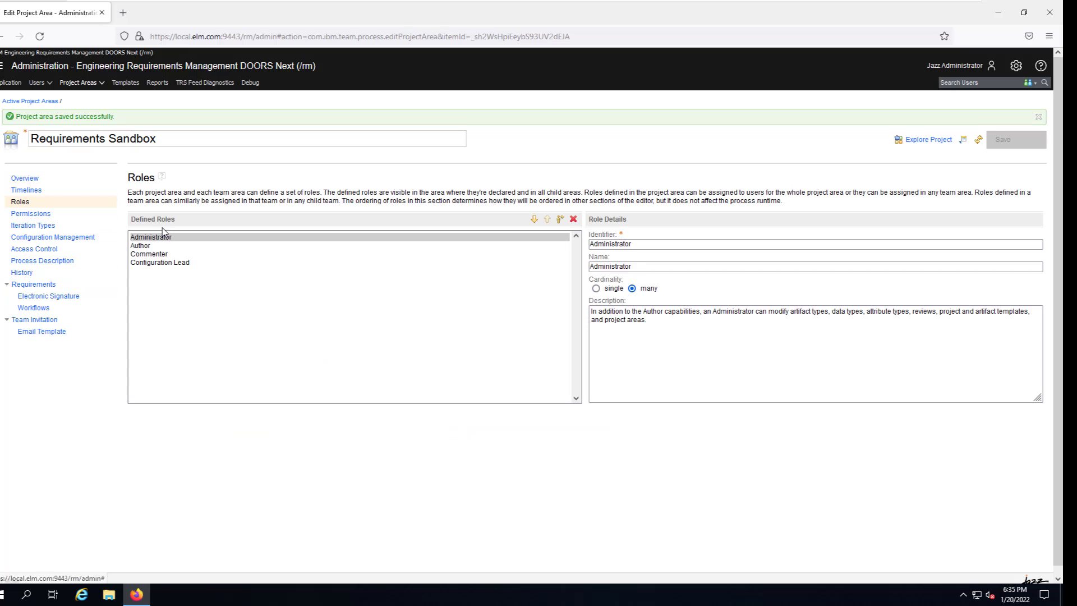
{"action": "left_click", "coordinate": [49, 219]}
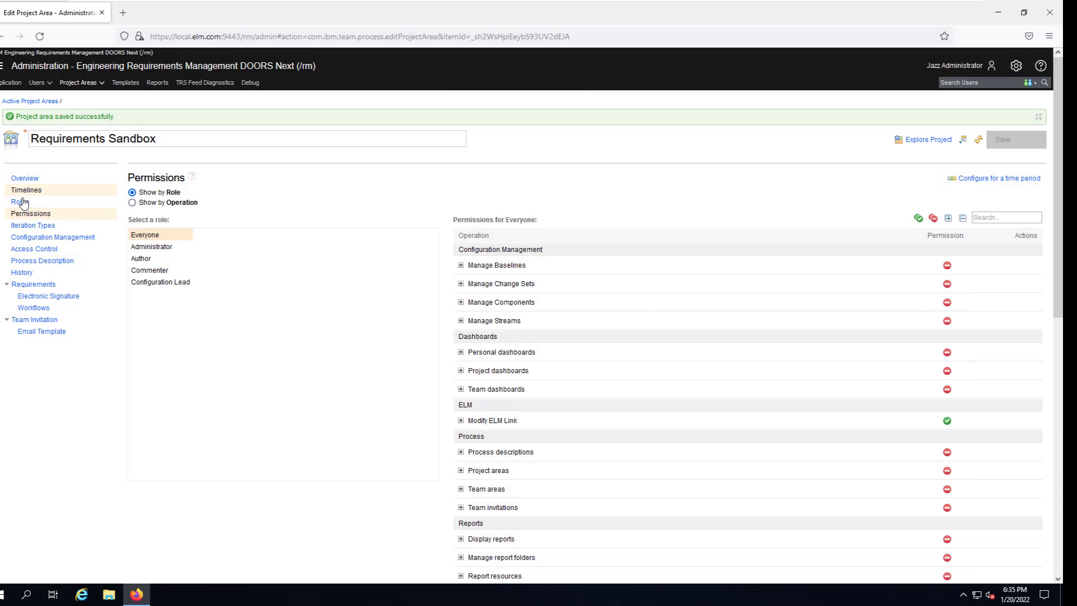
{"action": "left_click", "coordinate": [20, 202]}
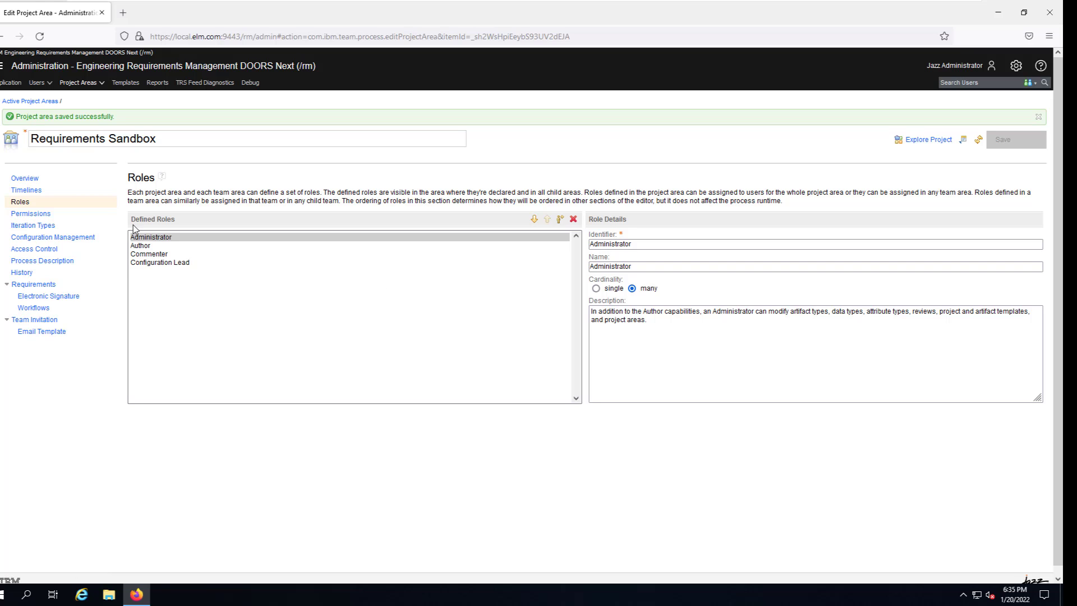
{"action": "left_click", "coordinate": [48, 217]}
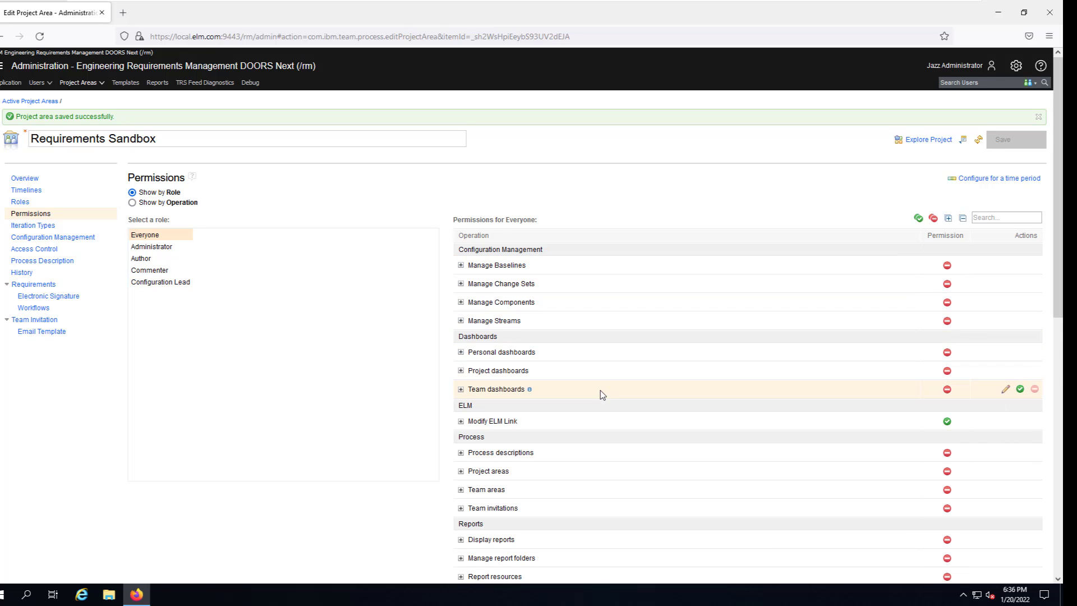
Scroll through the Everyone role's permissions, ending on the Permissions page.
{"action": "scroll", "coordinate": [599, 394], "scroll_direction": "down", "scroll_amount": 4}
{"action": "scroll", "coordinate": [602, 401], "scroll_direction": "down", "scroll_amount": 5}
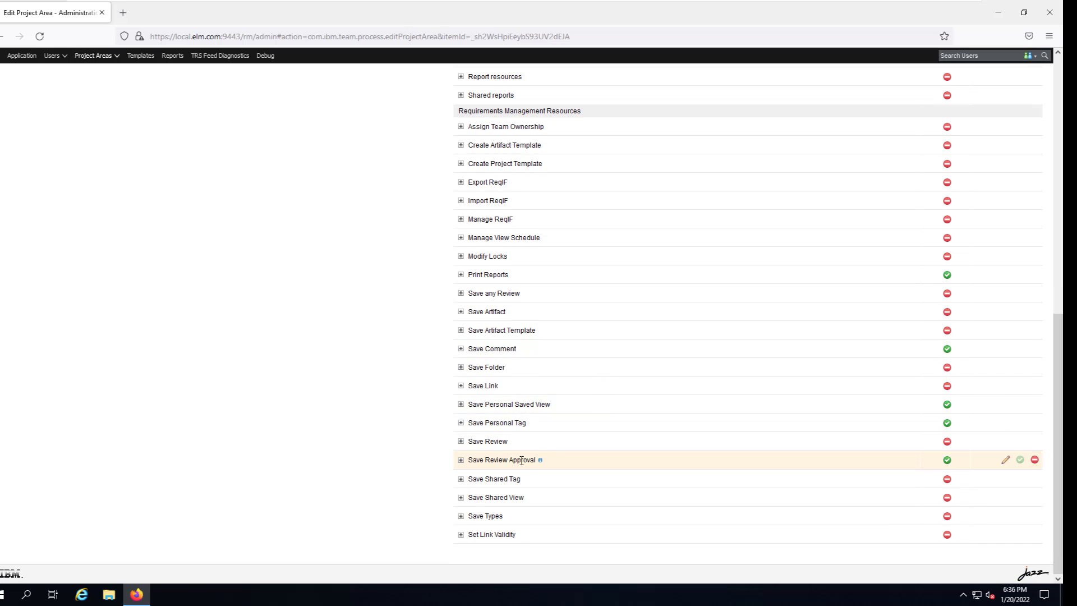
{"action": "scroll", "coordinate": [322, 435], "scroll_direction": "up", "scroll_amount": 7}
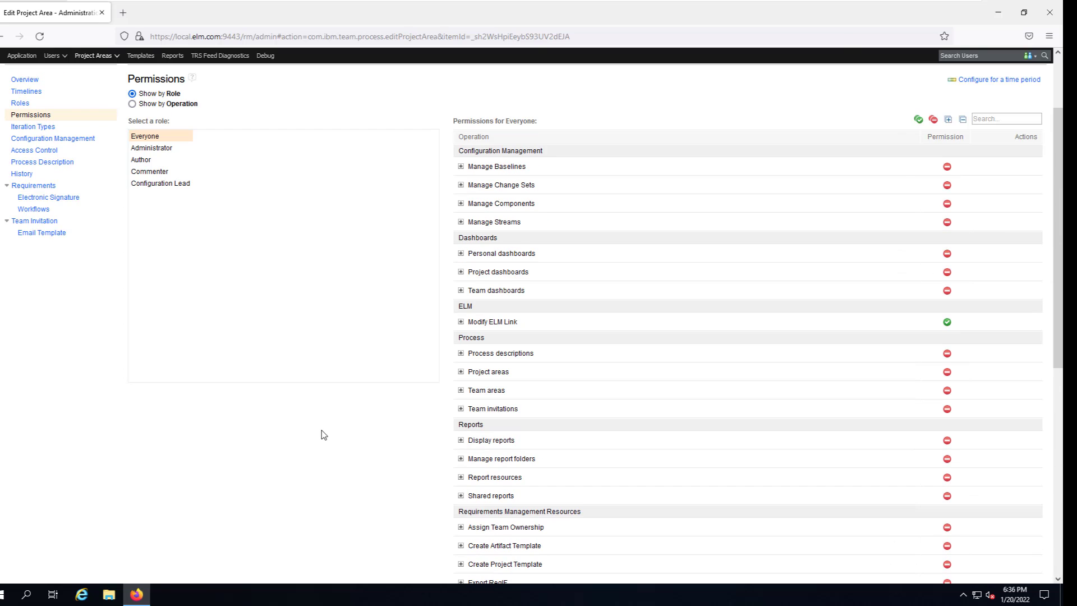
{"action": "scroll", "coordinate": [324, 435], "scroll_direction": "up", "scroll_amount": 2}
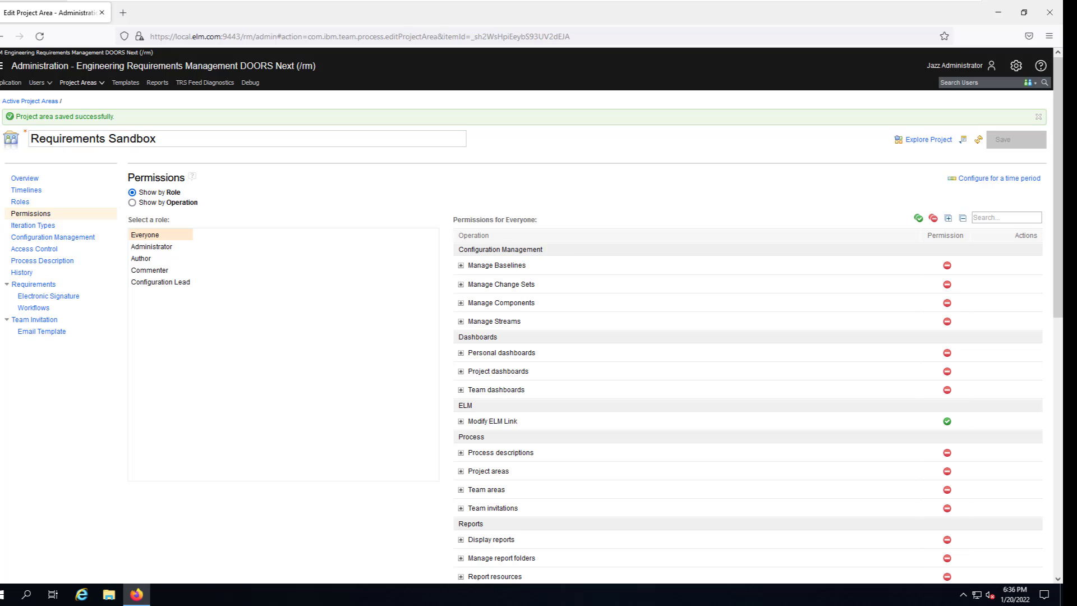
{"action": "left_click", "coordinate": [21, 203]}
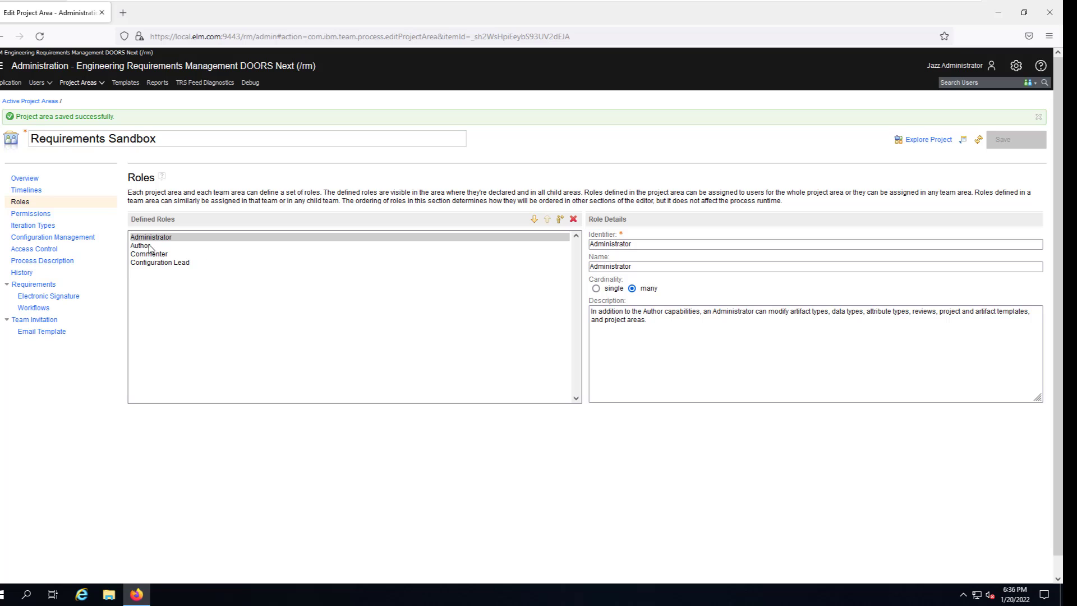
{"action": "left_click", "coordinate": [44, 216]}
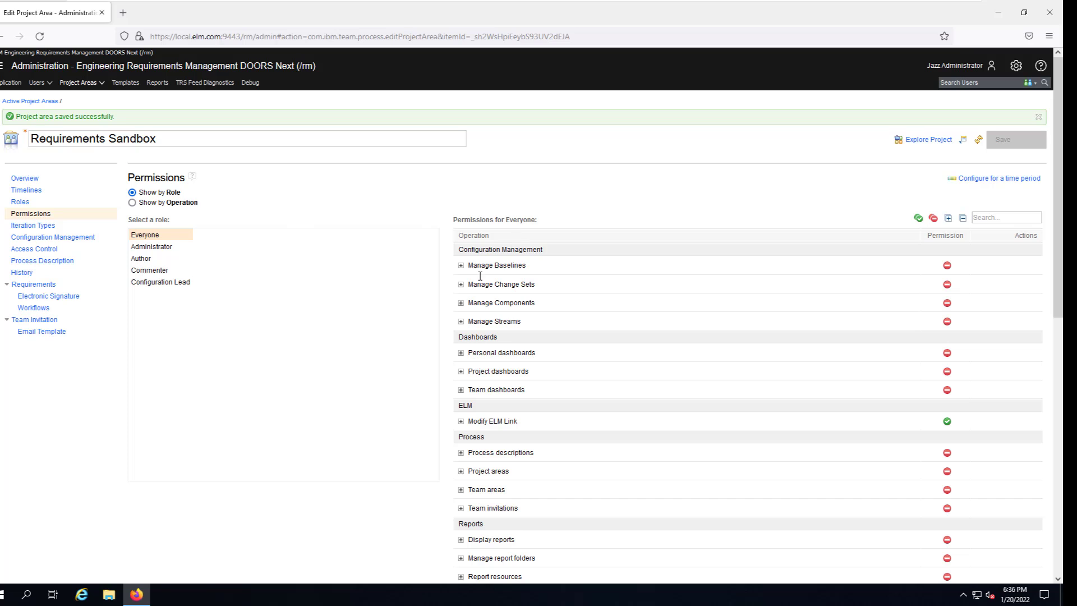
Open the Requirements Sandbox dashboard from the DOORS Next projects in the application menu.
{"action": "left_click", "coordinate": [2, 71]}
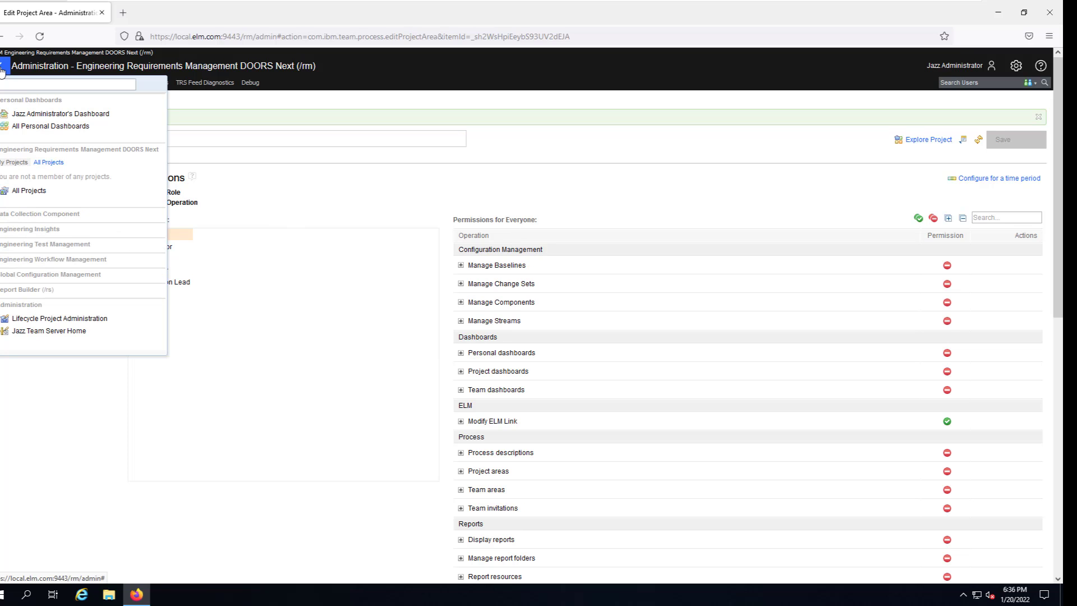
{"action": "left_click", "coordinate": [45, 125]}
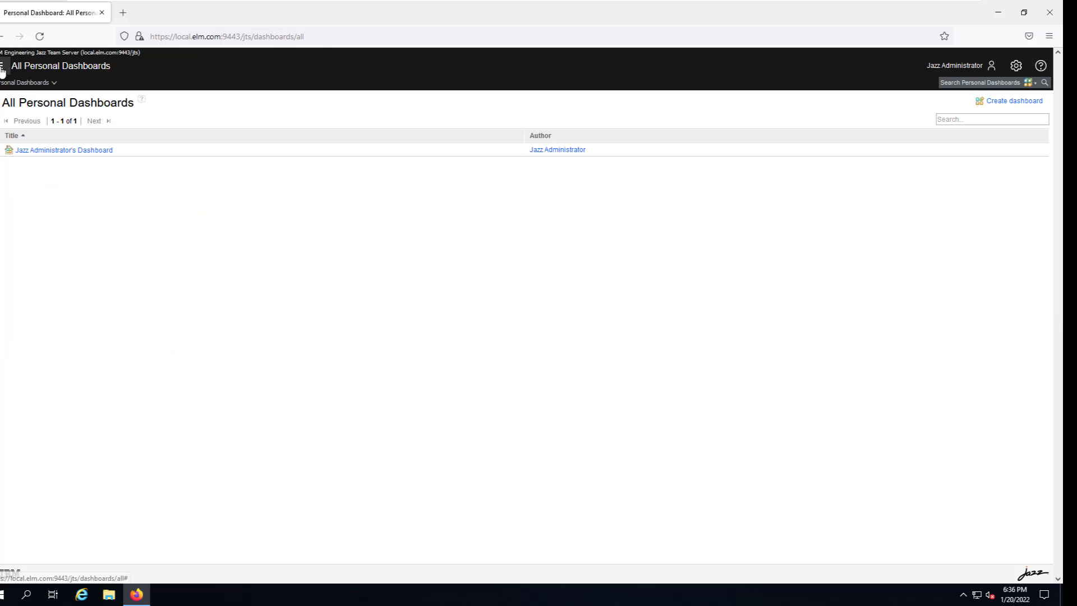
{"action": "left_click", "coordinate": [2, 66]}
{"action": "left_click", "coordinate": [27, 179]}
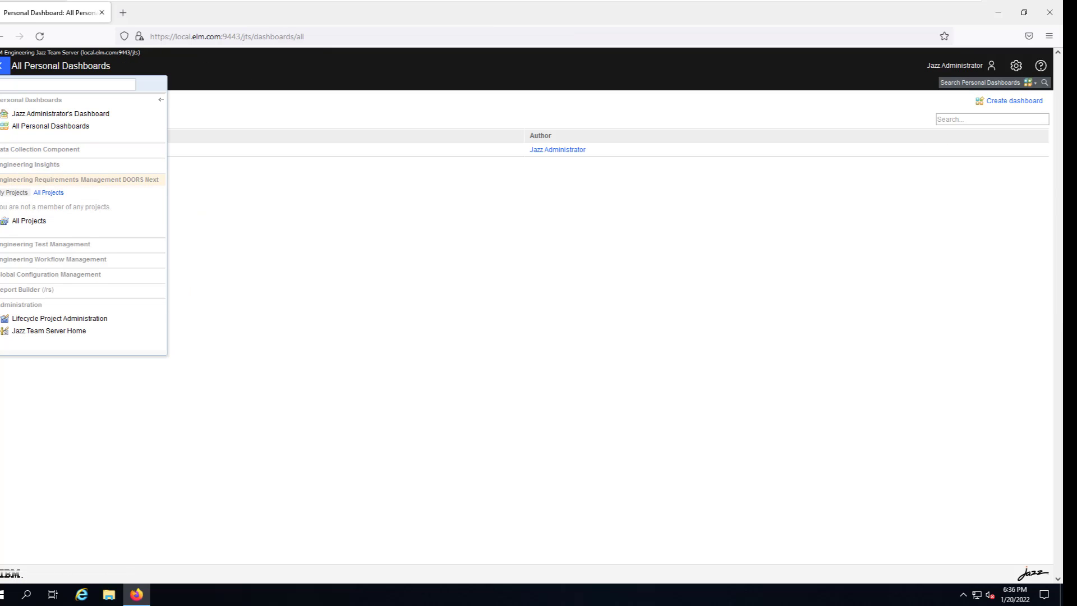
{"action": "left_click", "coordinate": [39, 206]}
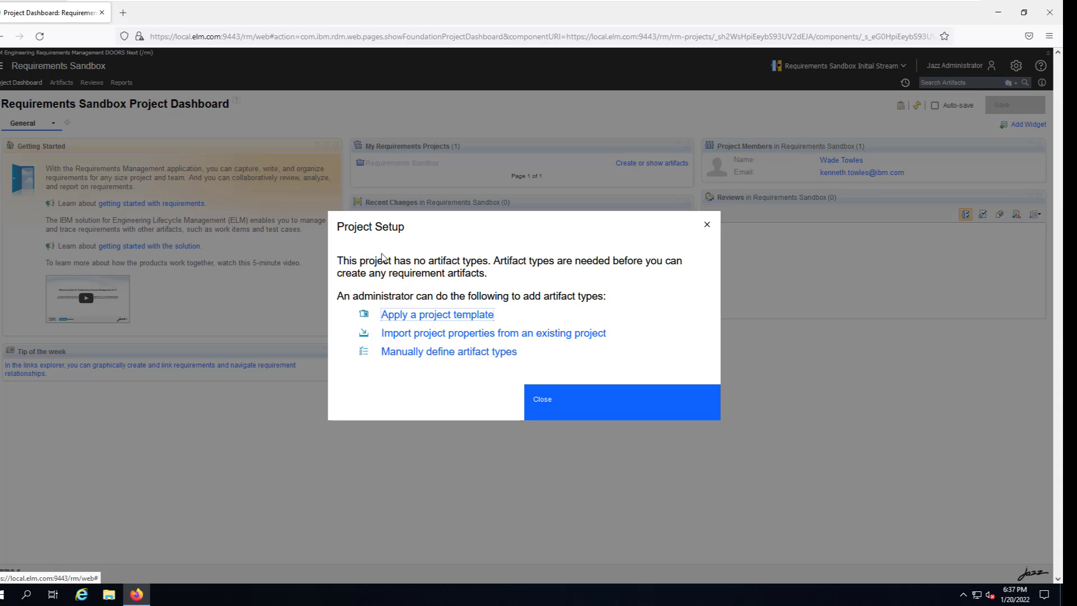
Apply the Use Case Requirements Template to the Requirements Sandbox project.
{"action": "right_click", "coordinate": [463, 285]}
{"action": "left_click", "coordinate": [409, 313]}
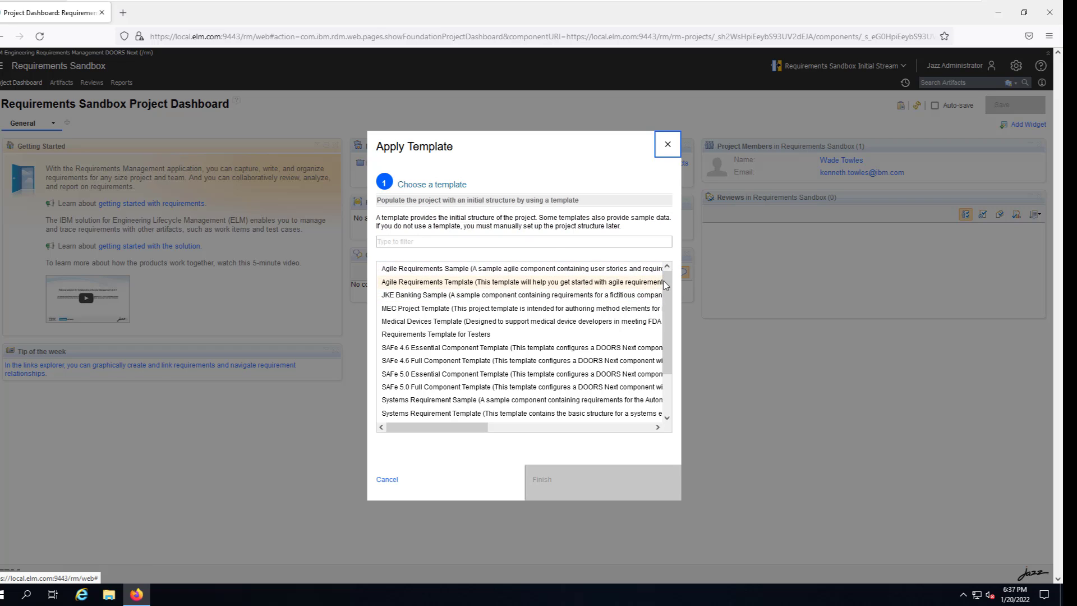
{"action": "scroll", "coordinate": [657, 343], "scroll_direction": "down", "scroll_amount": 2}
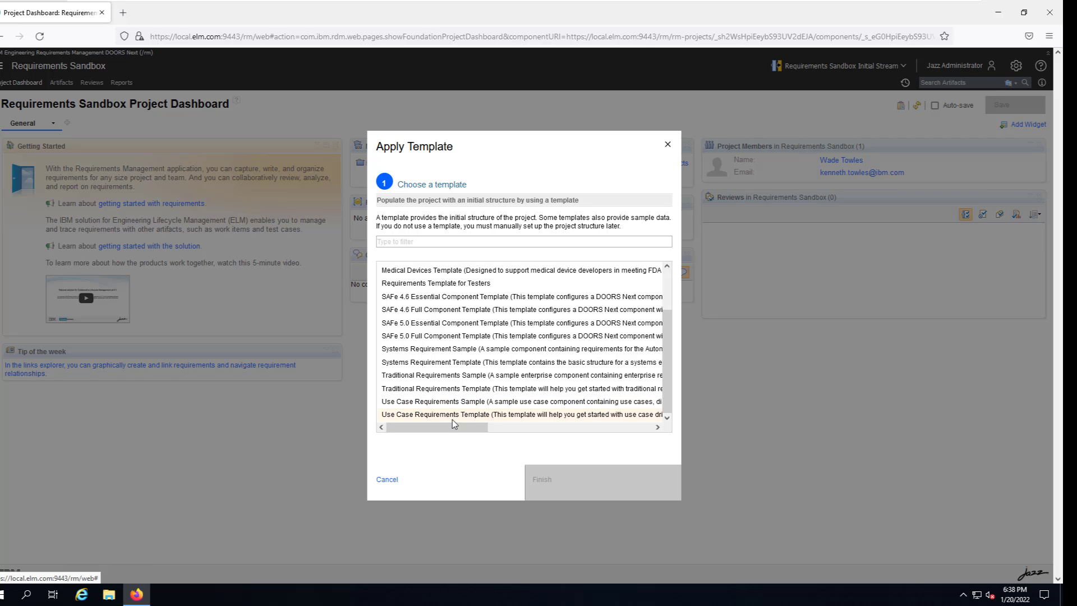
{"action": "left_click", "coordinate": [418, 416]}
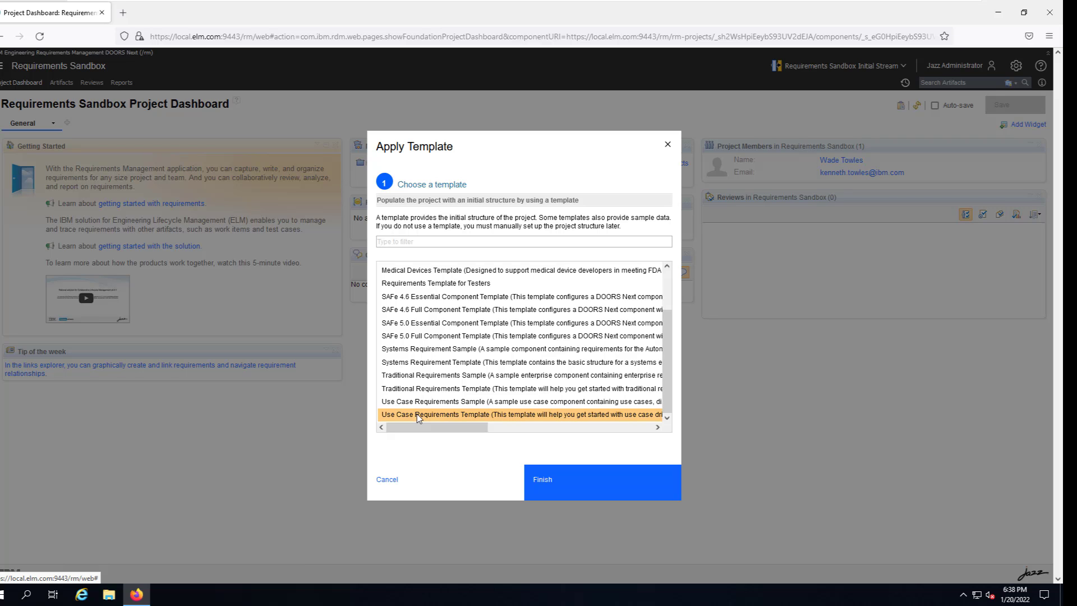
{"action": "left_click", "coordinate": [559, 487]}
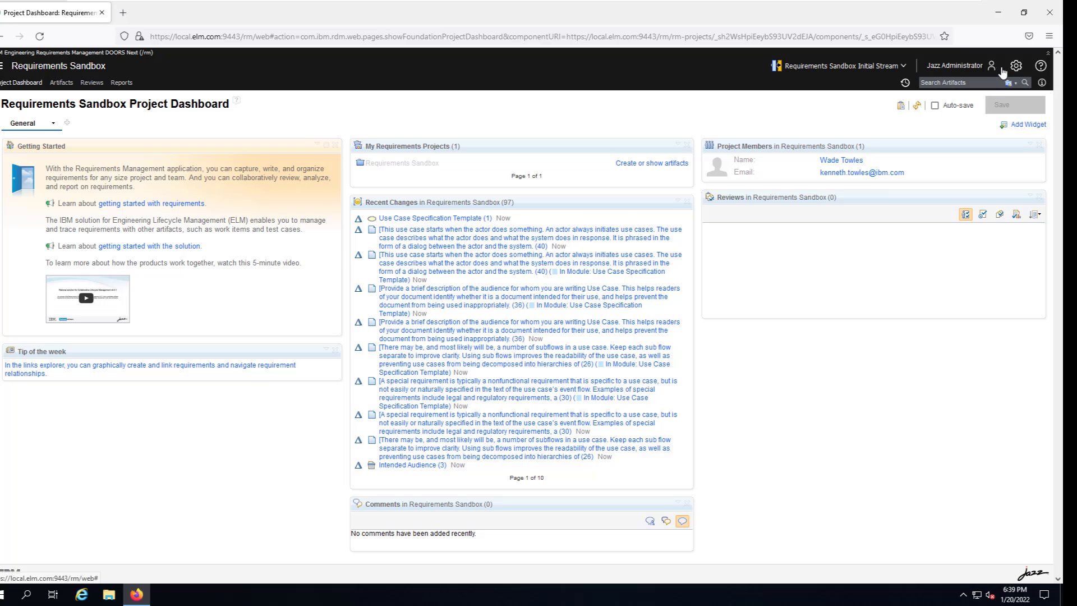
{"action": "left_click", "coordinate": [3, 66]}
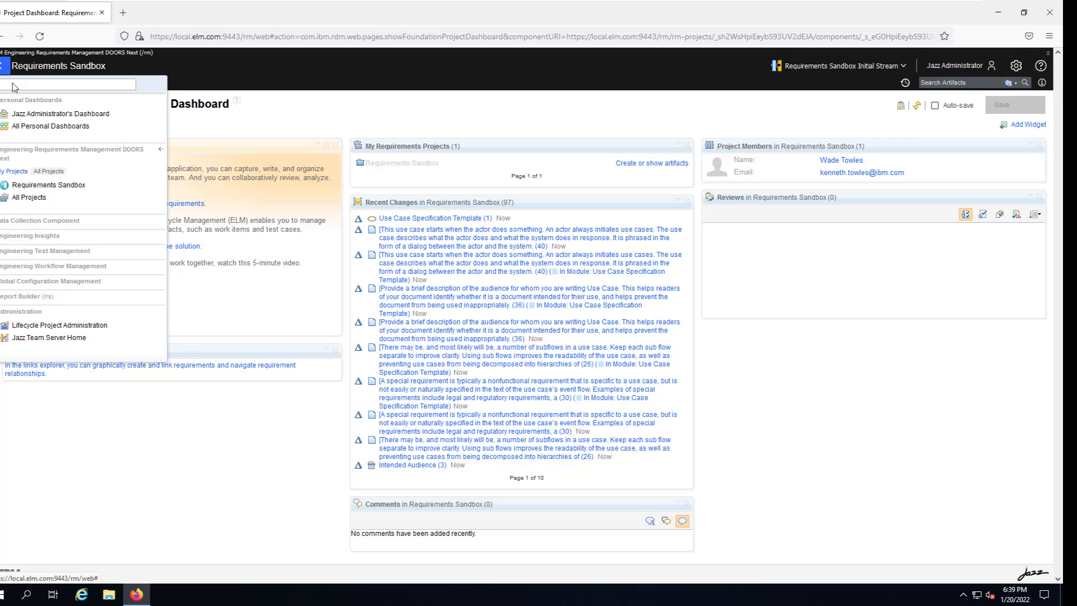
Return to the Jazz Team Server home page, which shows no lifecycle projects, and open its settings gear menu.
{"action": "left_click", "coordinate": [50, 339]}
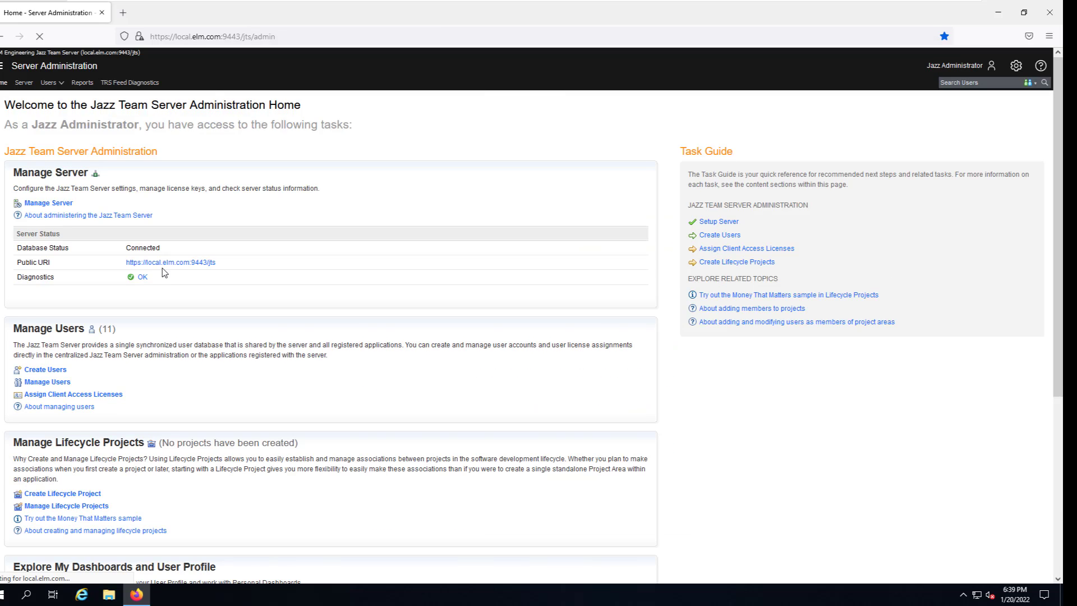
{"action": "scroll", "coordinate": [103, 432], "scroll_direction": "down", "scroll_amount": 2}
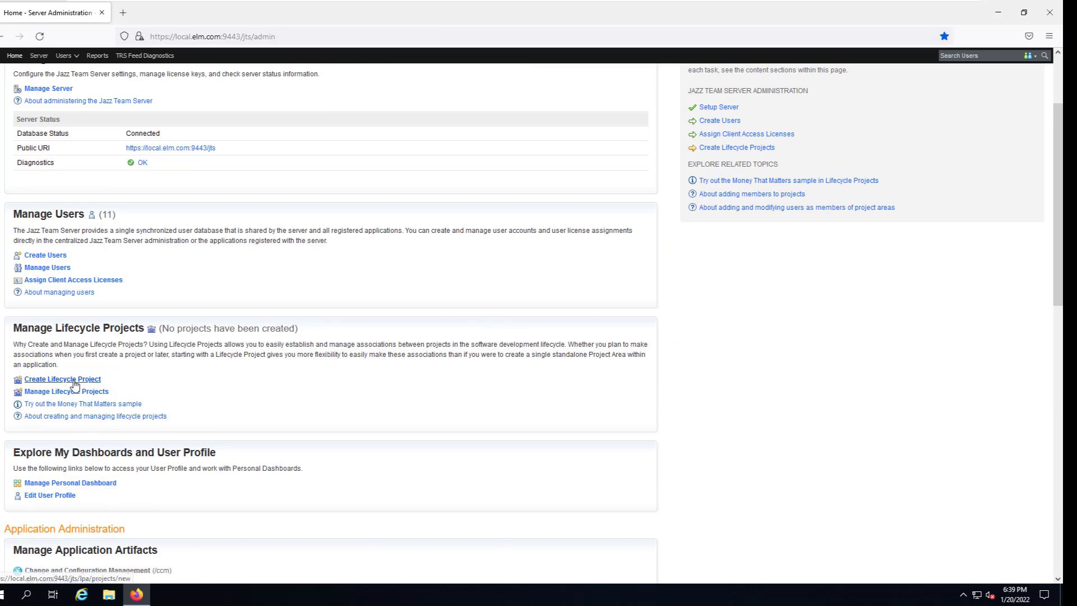
{"action": "scroll", "coordinate": [308, 248], "scroll_direction": "up", "scroll_amount": 2}
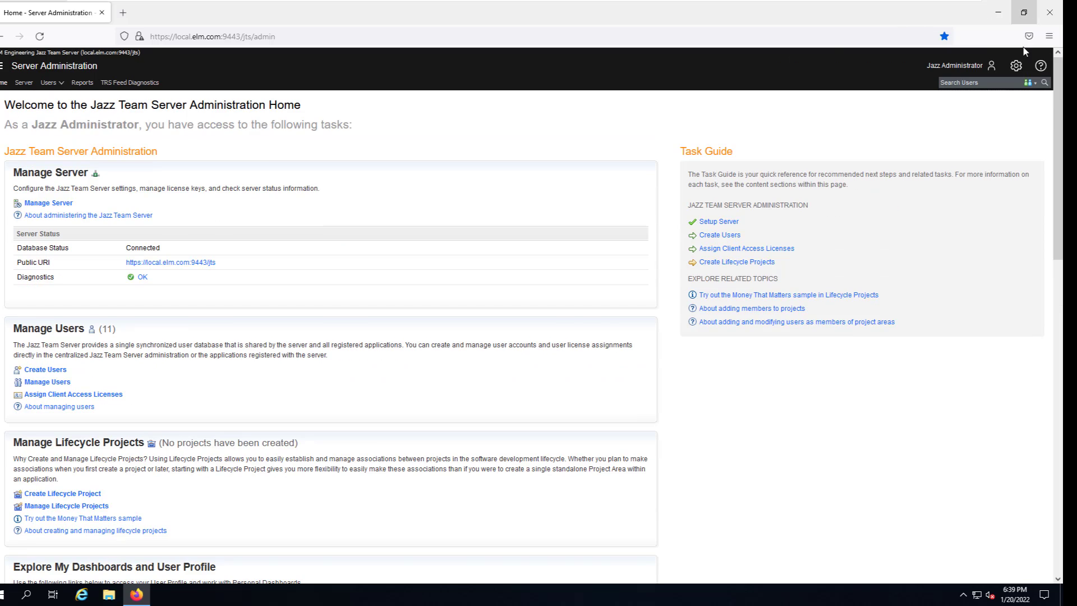
{"action": "left_click", "coordinate": [1016, 67]}
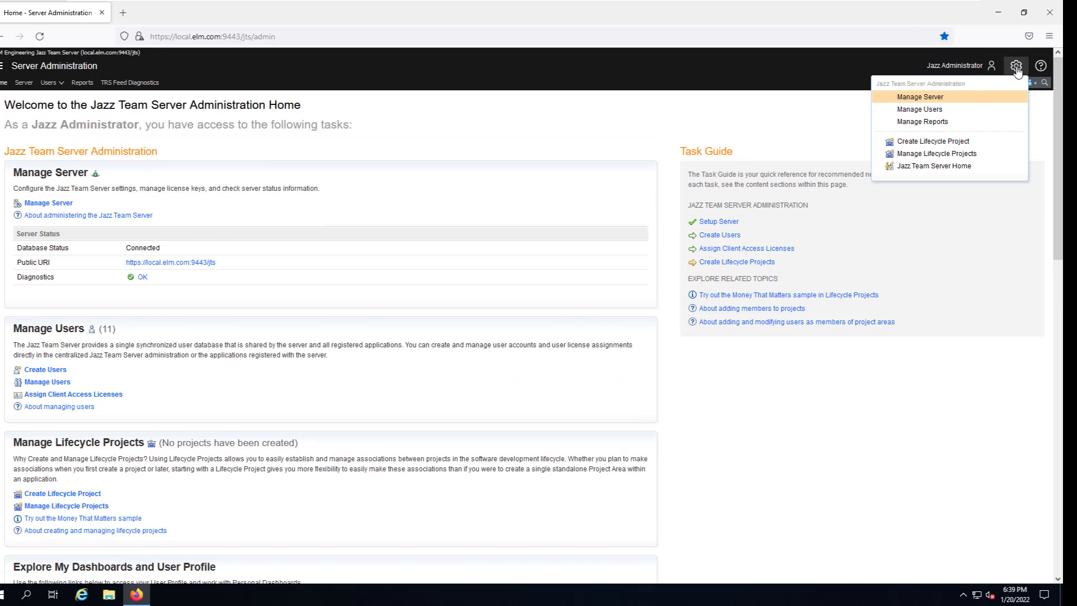
Start a new lifecycle project named 'Requirements LifeCycle Sandbox' and list the available templates.
{"action": "left_click", "coordinate": [934, 142]}
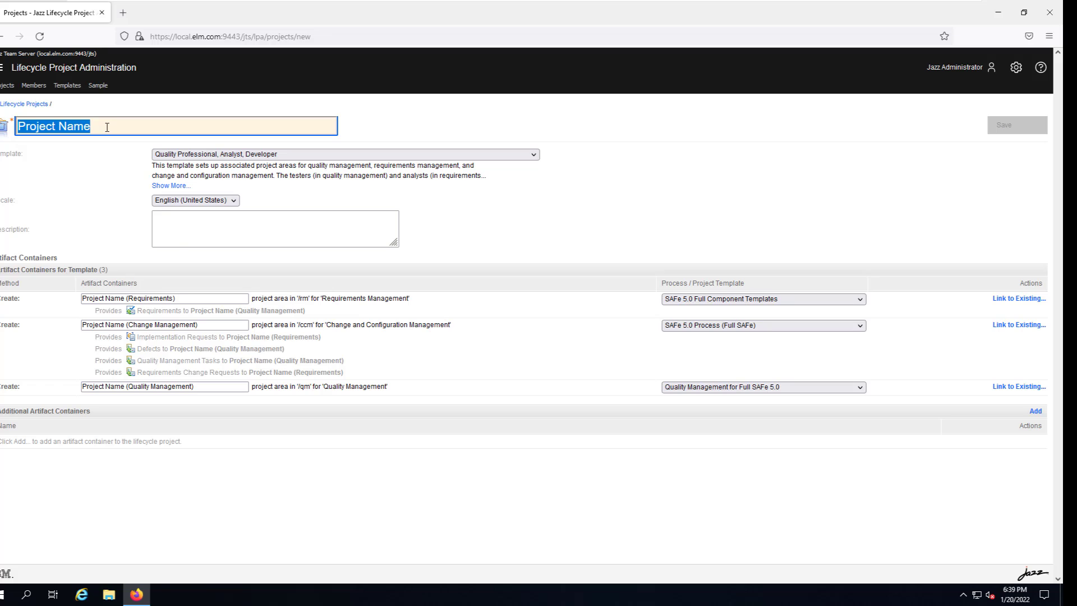
{"action": "type", "text": "Re"}
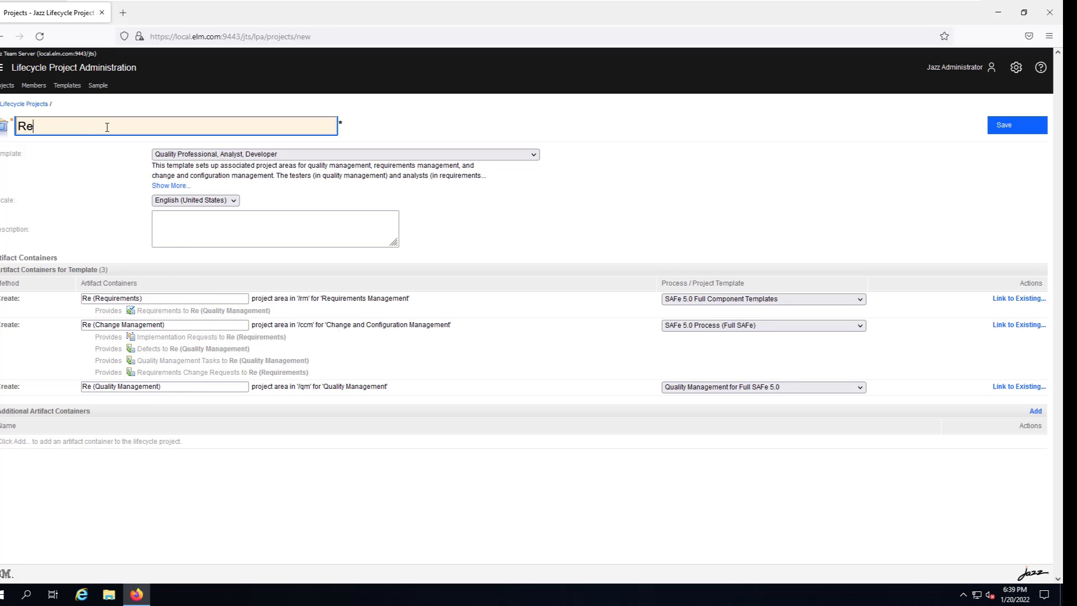
{"action": "type", "text": "quirements "}
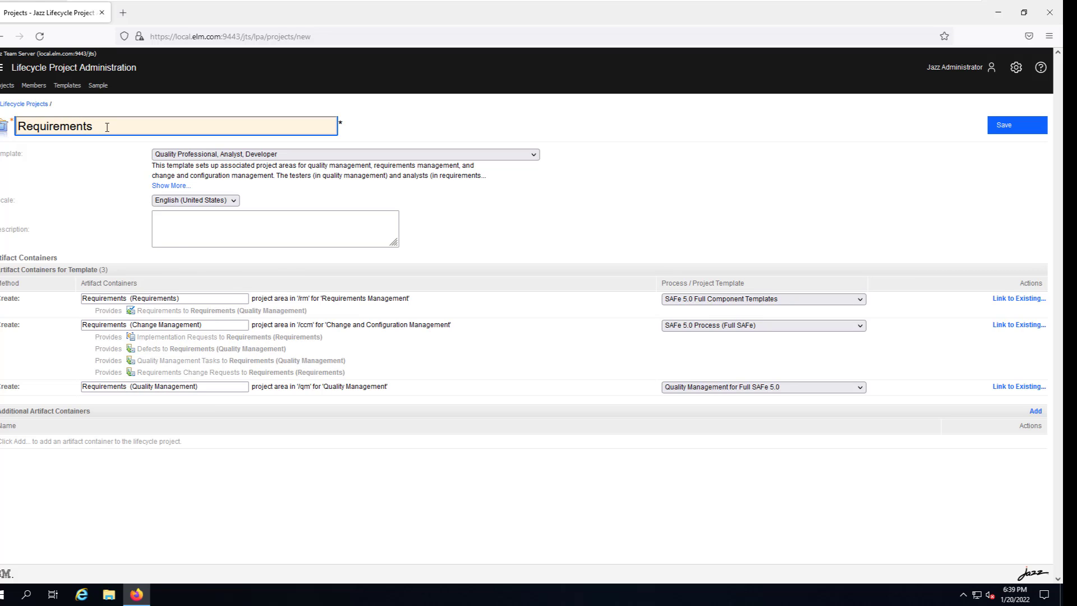
{"action": "type", "text": "LifeC"}
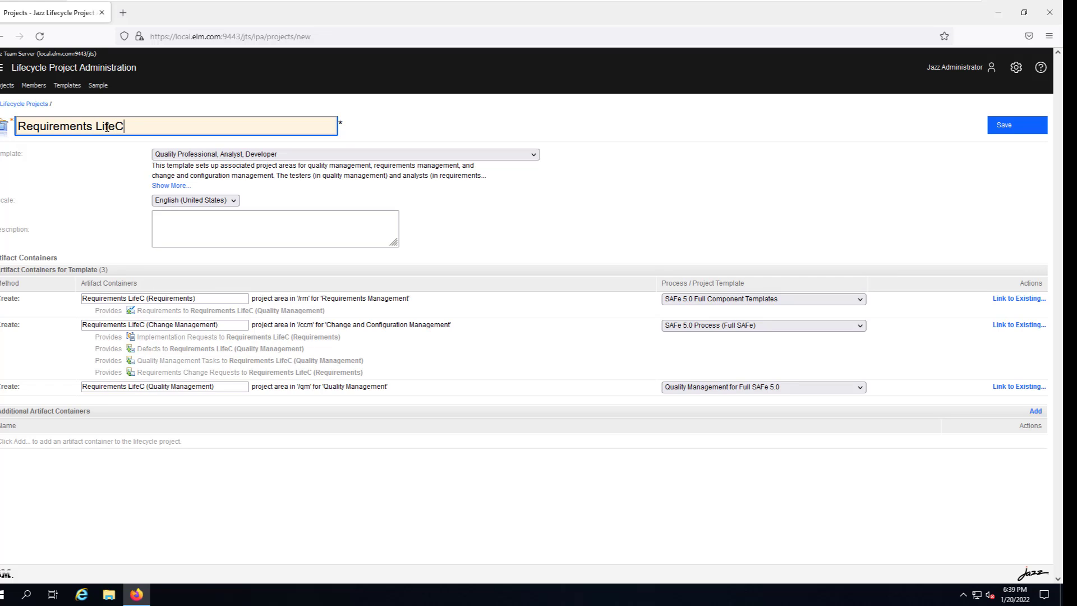
{"action": "type", "text": "ucle"}
{"action": "key", "text": "BackSpace"}
{"action": "key", "text": "BackSpace"}
{"action": "key", "text": "BackSpace"}
{"action": "key", "text": "BackSpace"}
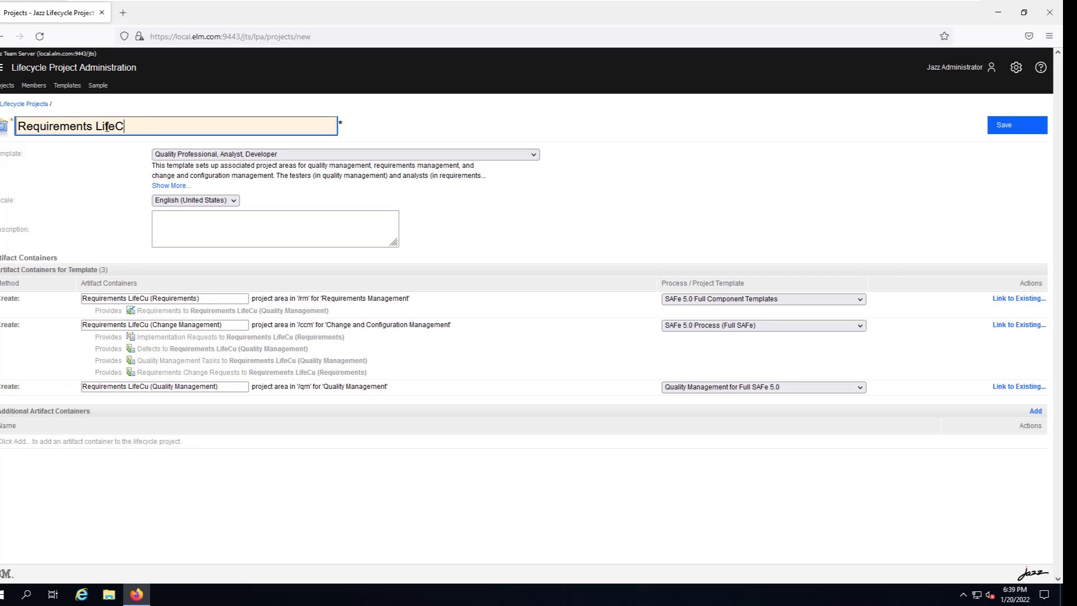
{"action": "type", "text": "ycl"}
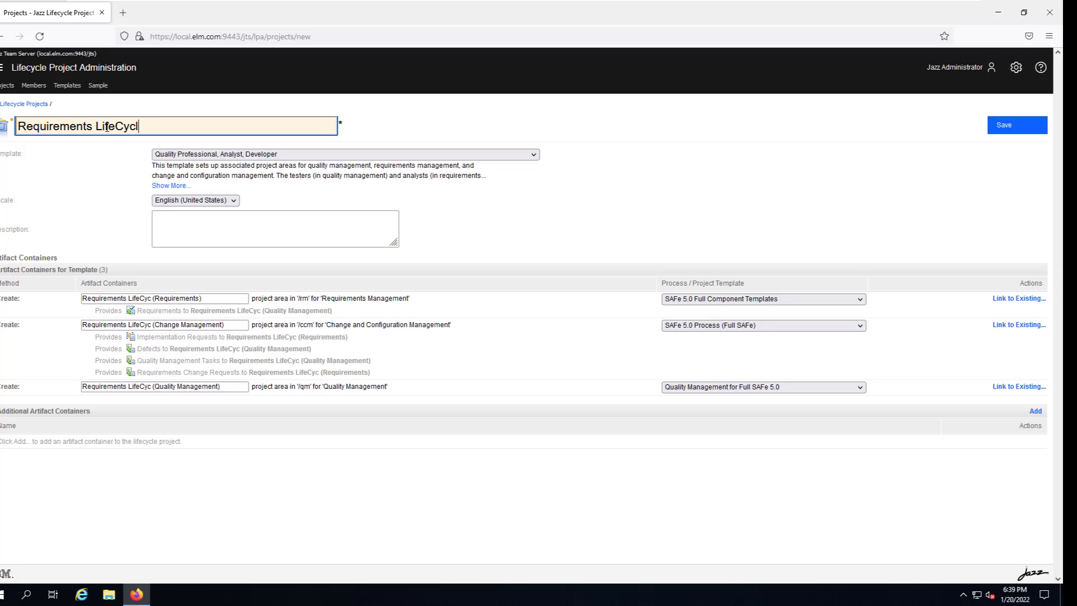
{"action": "type", "text": "e S"}
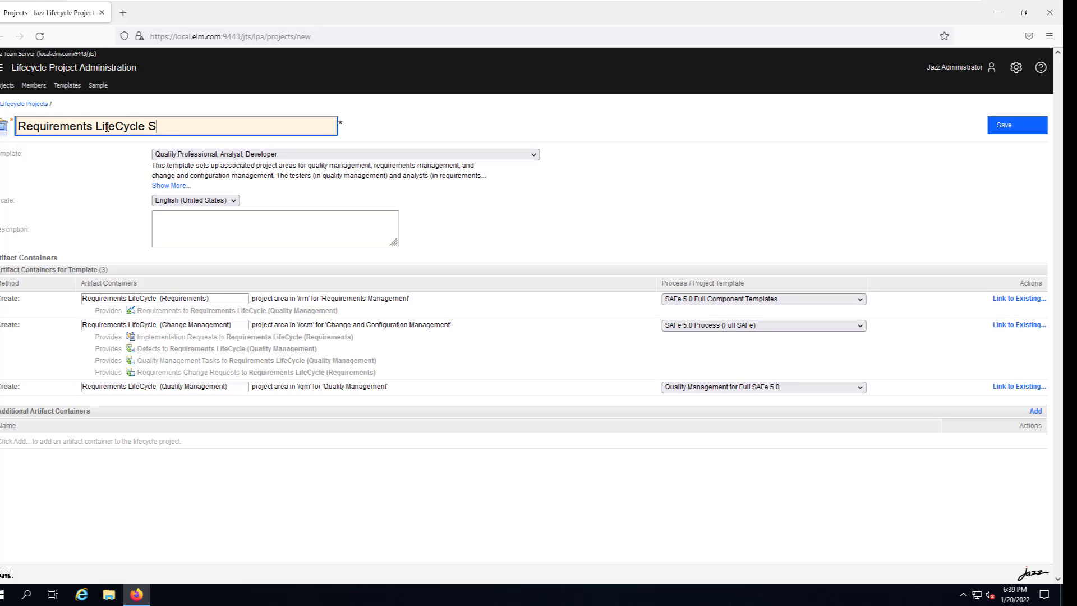
{"action": "type", "text": "andbox"}
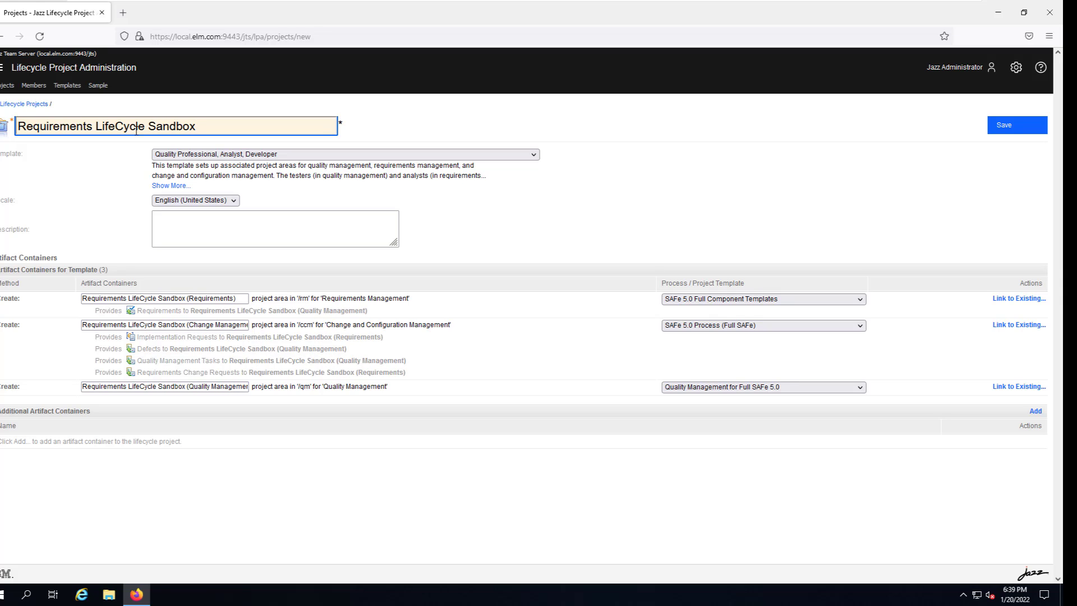
{"action": "left_click", "coordinate": [535, 156]}
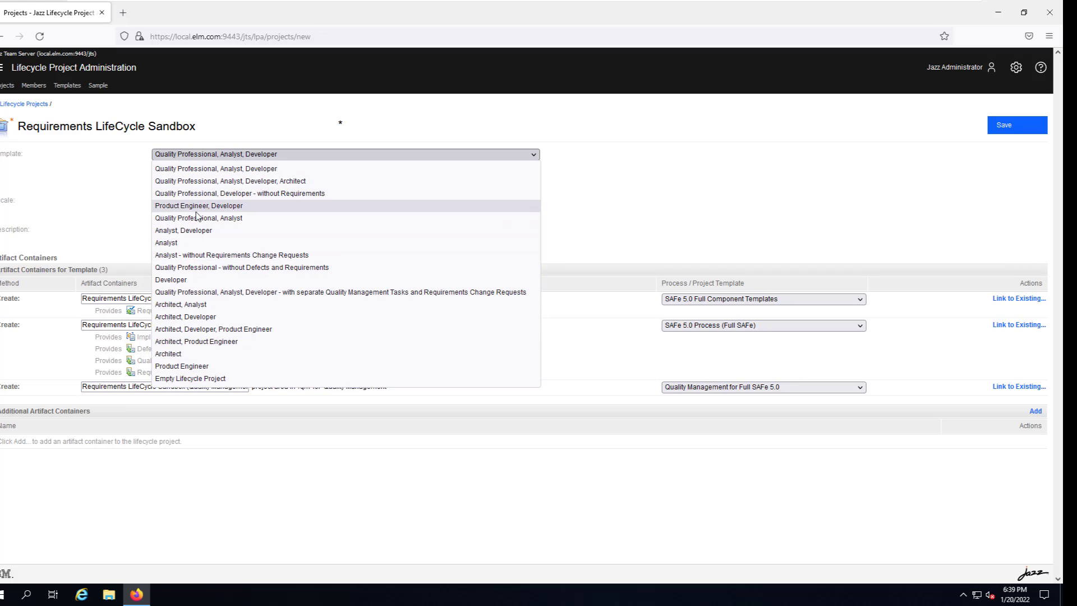
Try the Analyst template with Use Case Requirements Template for requirements, keeping Tracking for change management.
{"action": "left_click", "coordinate": [177, 244]}
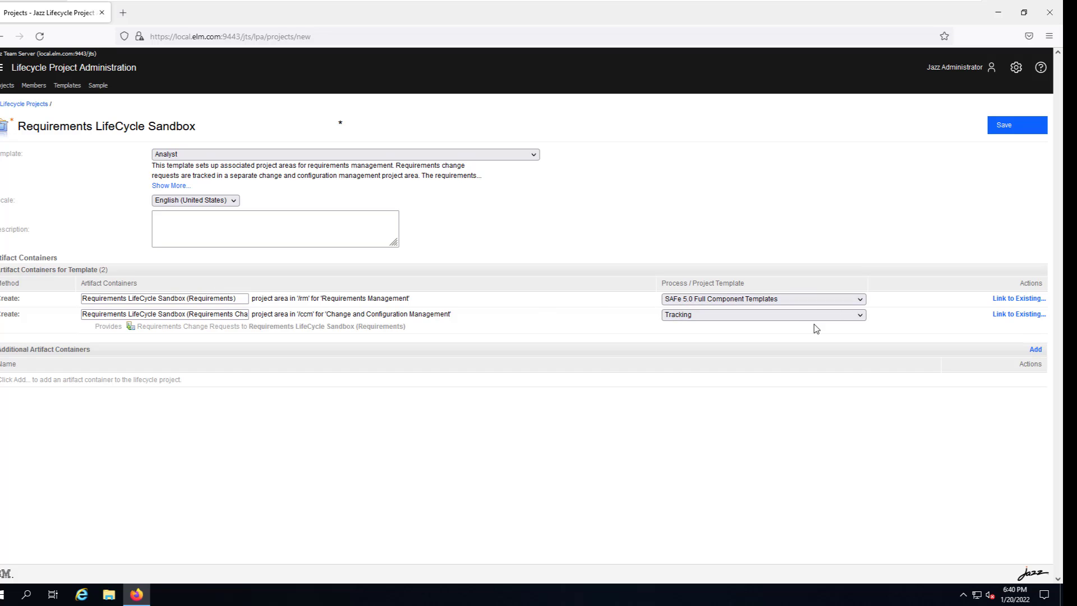
{"action": "right_click", "coordinate": [862, 301]}
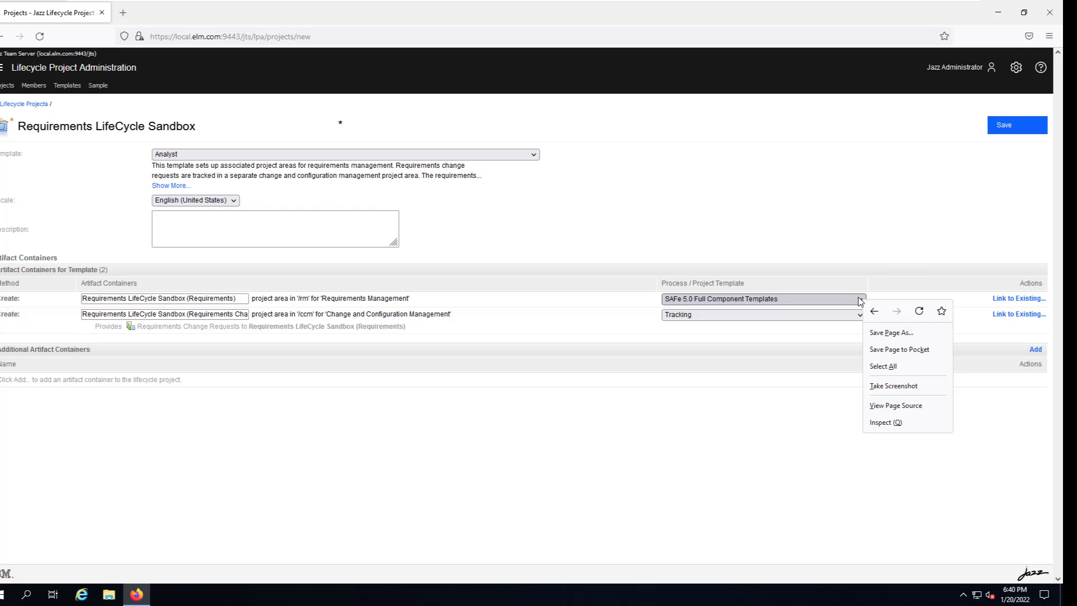
{"action": "left_click", "coordinate": [859, 302]}
{"action": "left_click", "coordinate": [857, 303]}
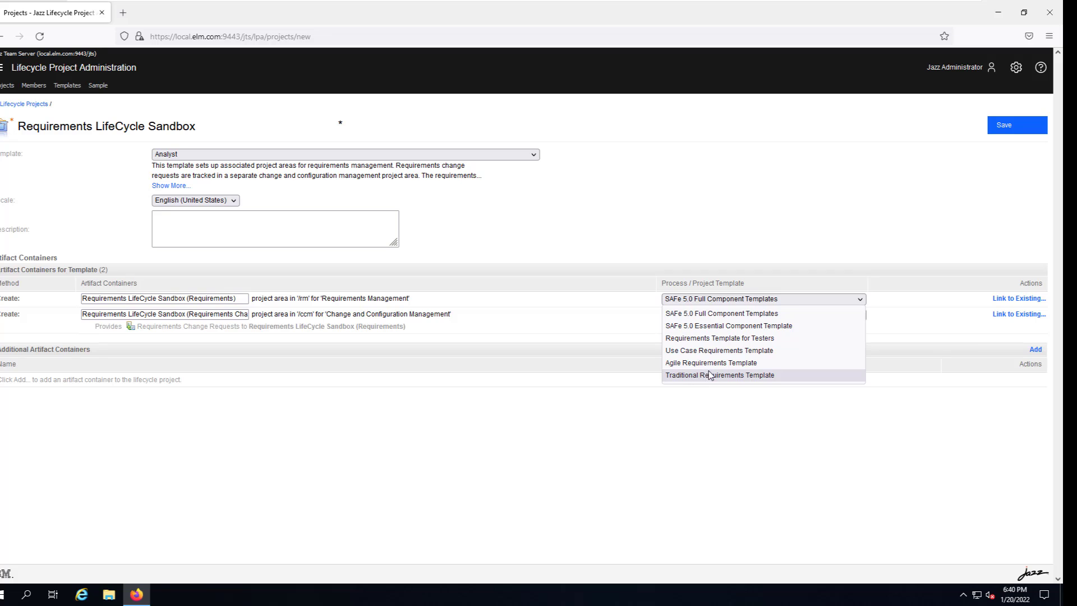
{"action": "left_click", "coordinate": [731, 351]}
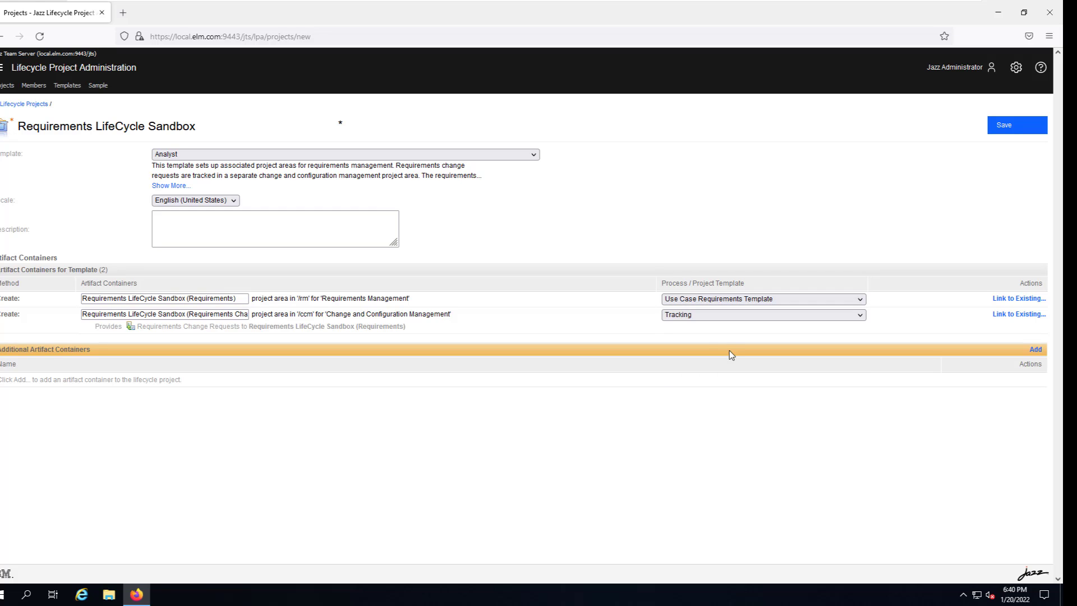
{"action": "left_click", "coordinate": [701, 315]}
{"action": "left_click", "coordinate": [702, 317]}
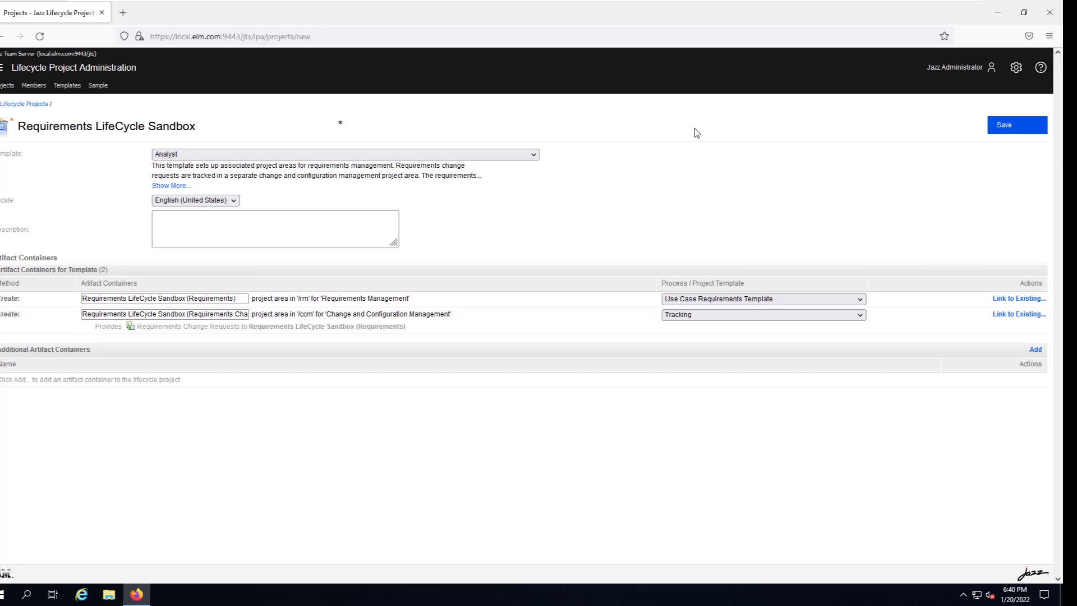
Switch to the Quality Professional, Analyst, Developer template with Use Case Requirements Template and Scrum.
{"action": "left_click", "coordinate": [536, 157]}
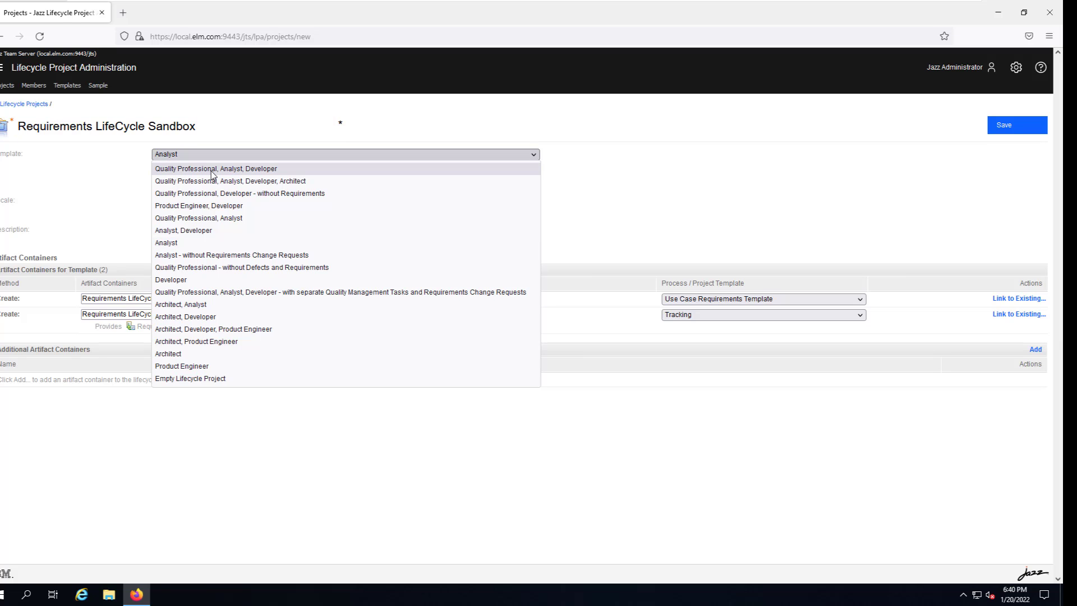
{"action": "left_click", "coordinate": [189, 171]}
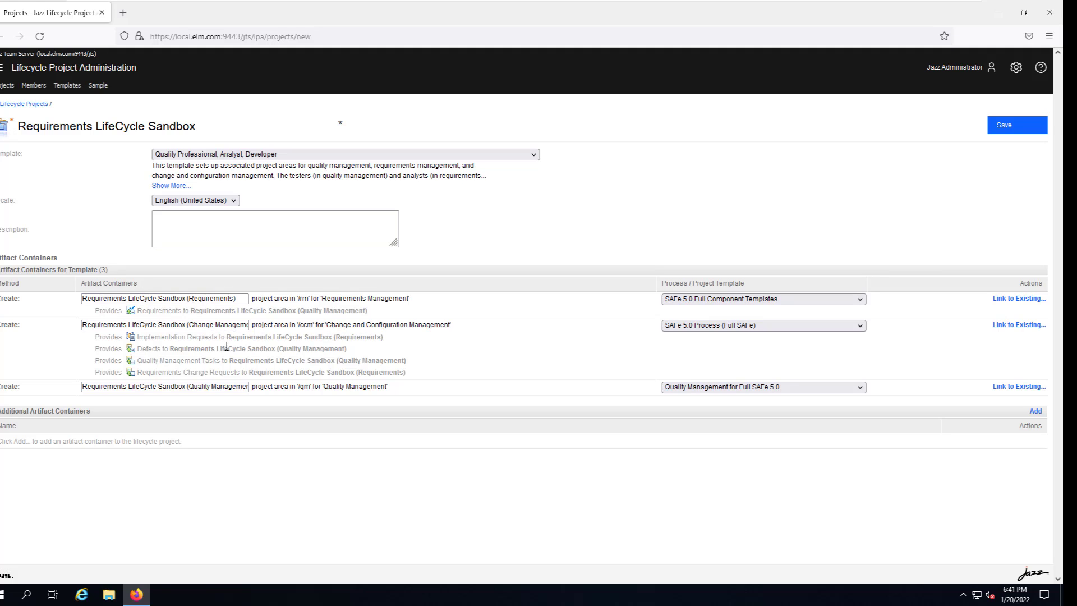
{"action": "left_click", "coordinate": [700, 305]}
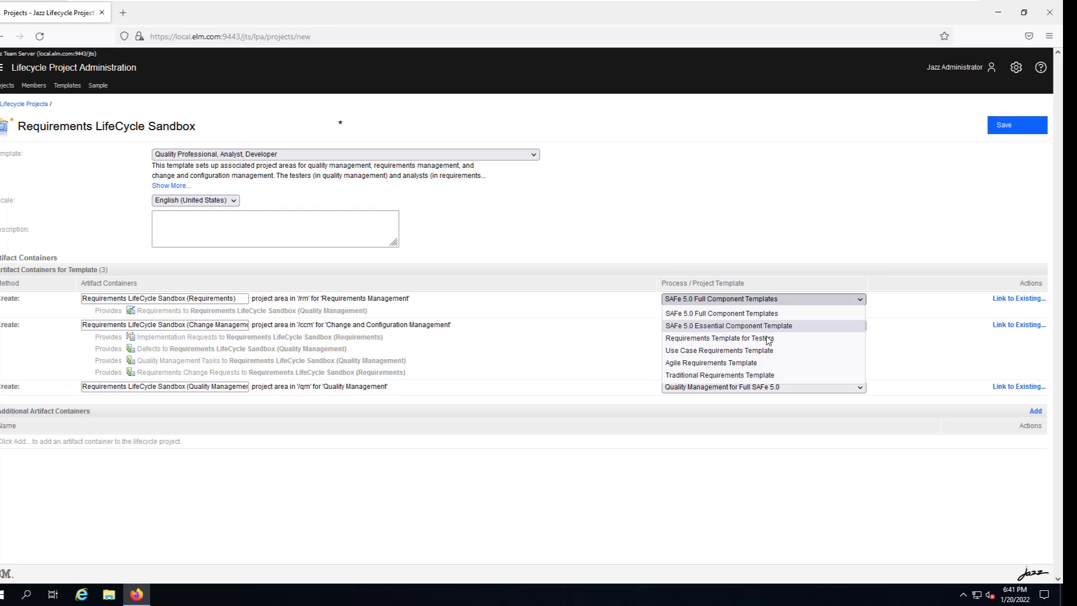
{"action": "left_click", "coordinate": [740, 351]}
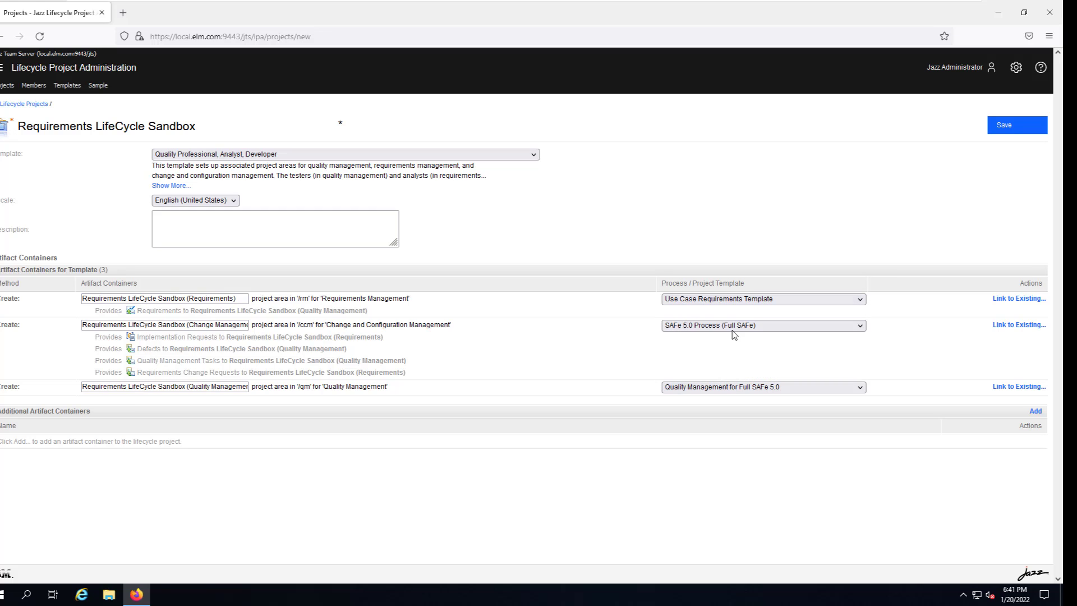
{"action": "left_click", "coordinate": [723, 328]}
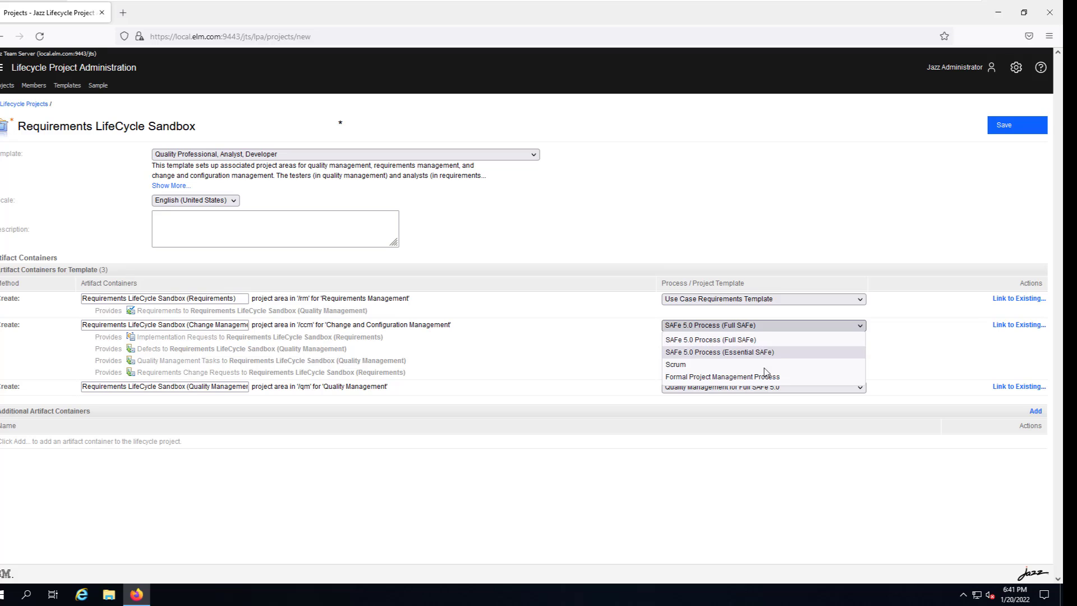
{"action": "left_click", "coordinate": [690, 366]}
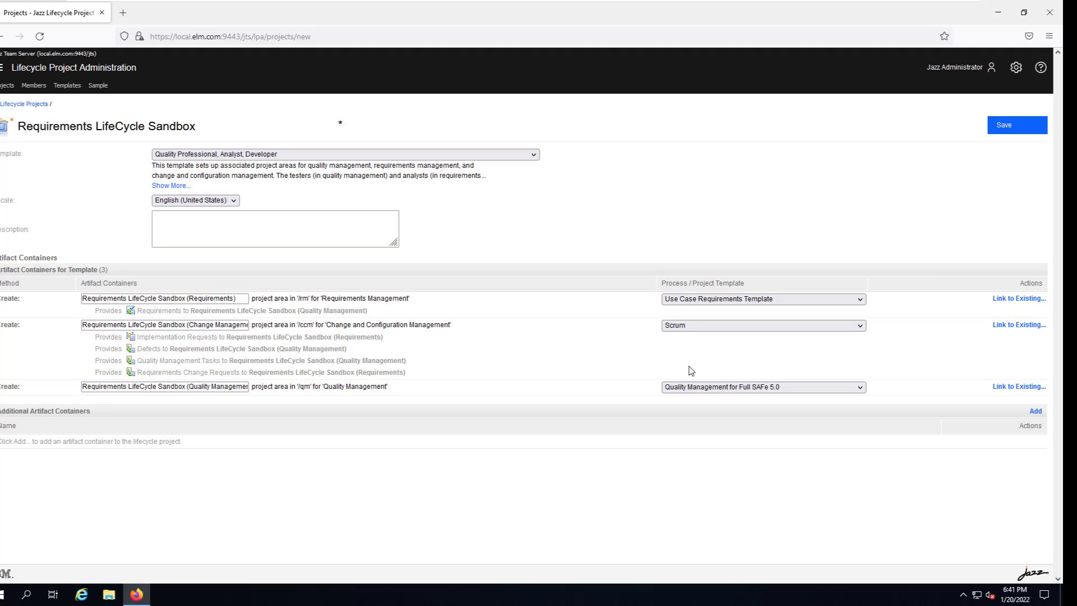
Set quality management to Quality Management Default Process and save the new project.
{"action": "left_click", "coordinate": [747, 388]}
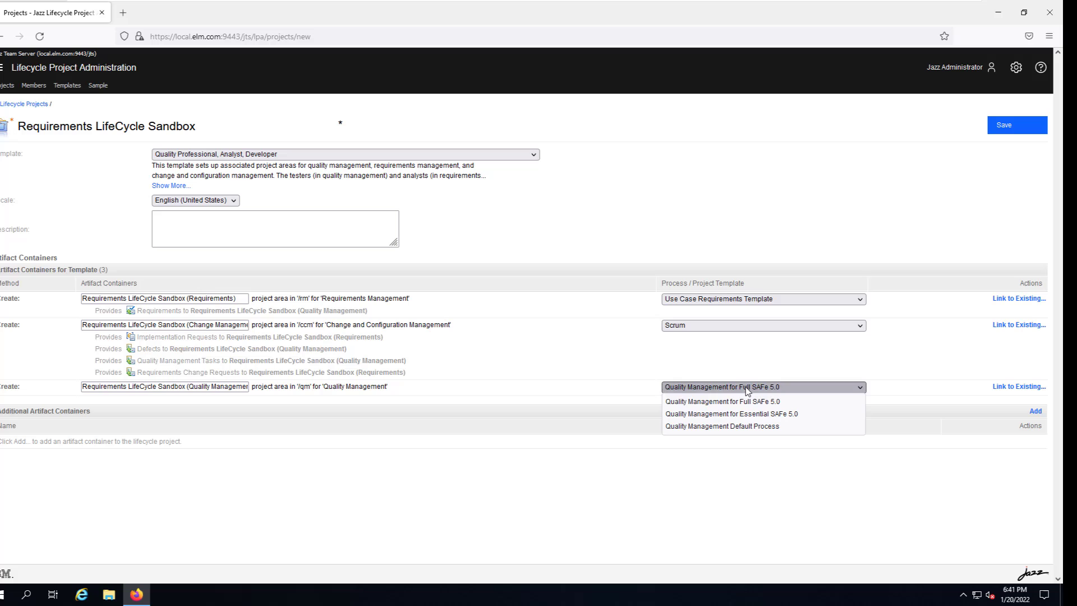
{"action": "left_click", "coordinate": [726, 427]}
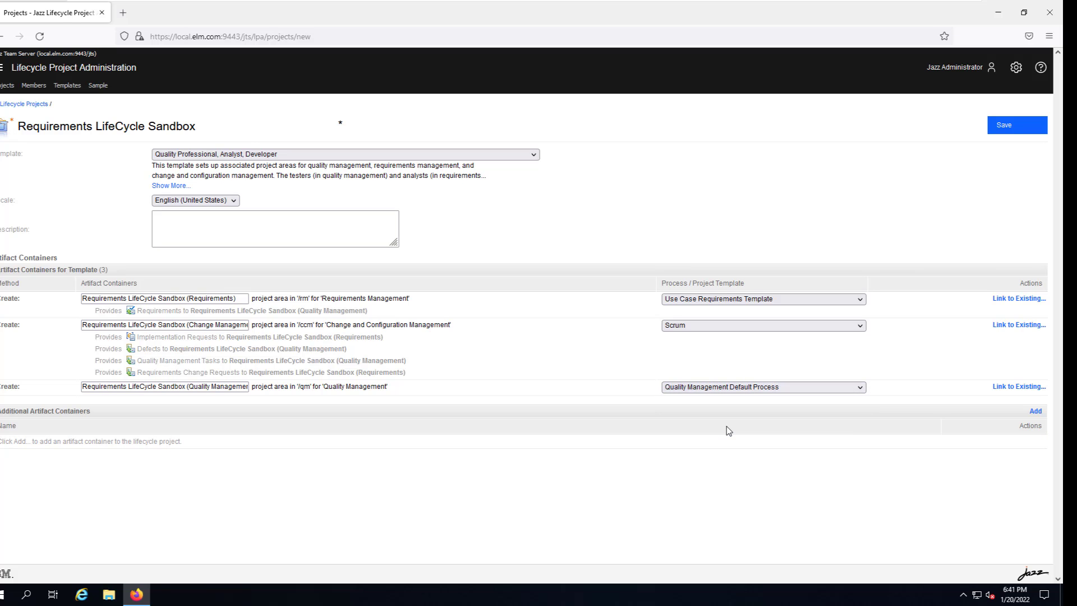
{"action": "left_click", "coordinate": [1001, 130]}
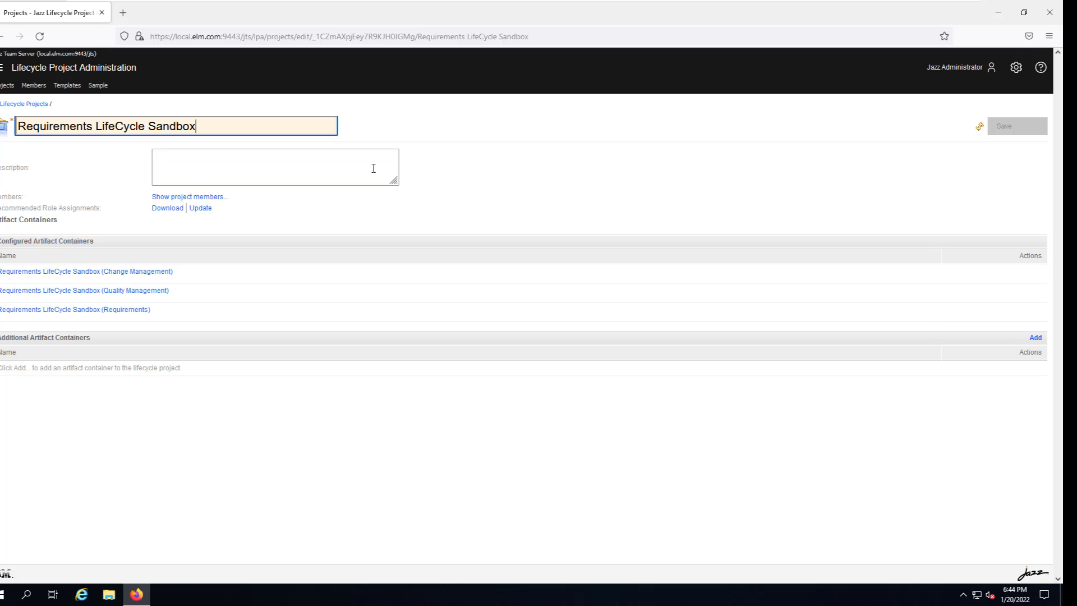
Add the searched-for user to the Requirements LifeCycle Sandbox members and save the membership.
{"action": "left_click", "coordinate": [193, 197]}
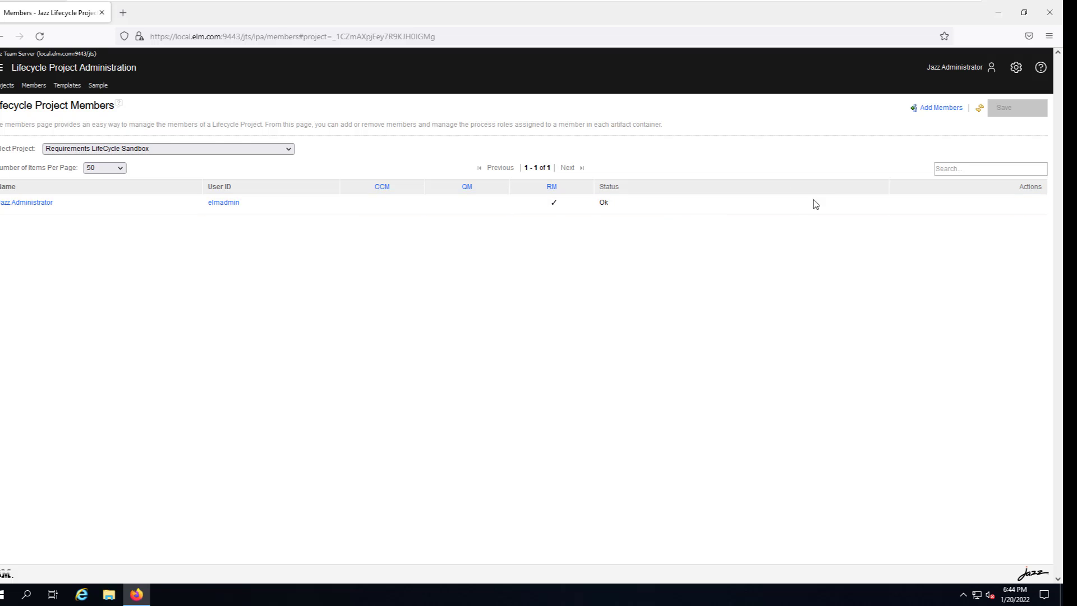
{"action": "left_click", "coordinate": [937, 112]}
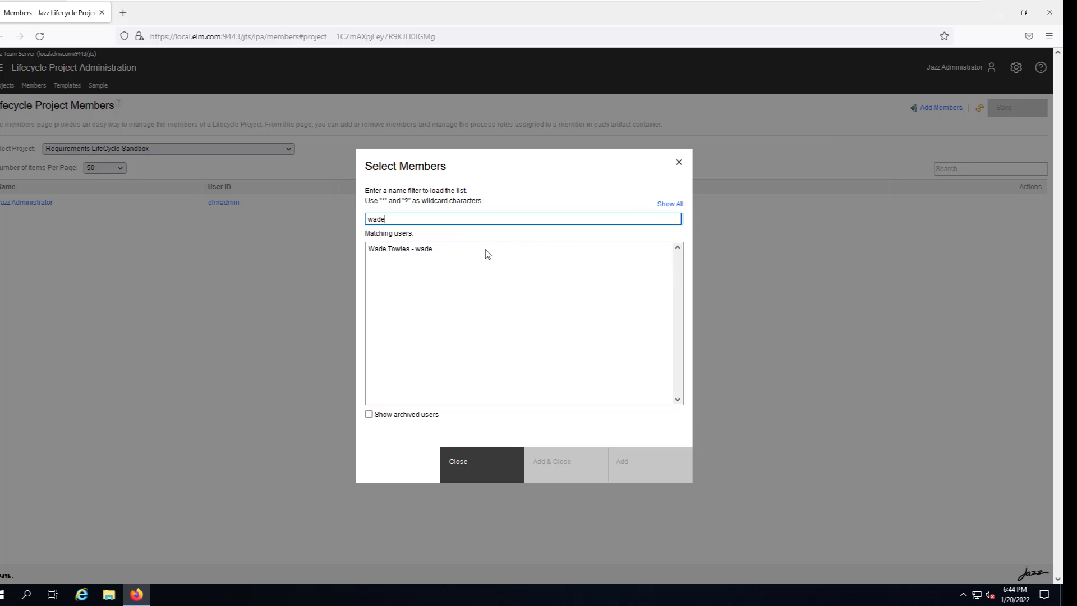
{"action": "left_click", "coordinate": [408, 251]}
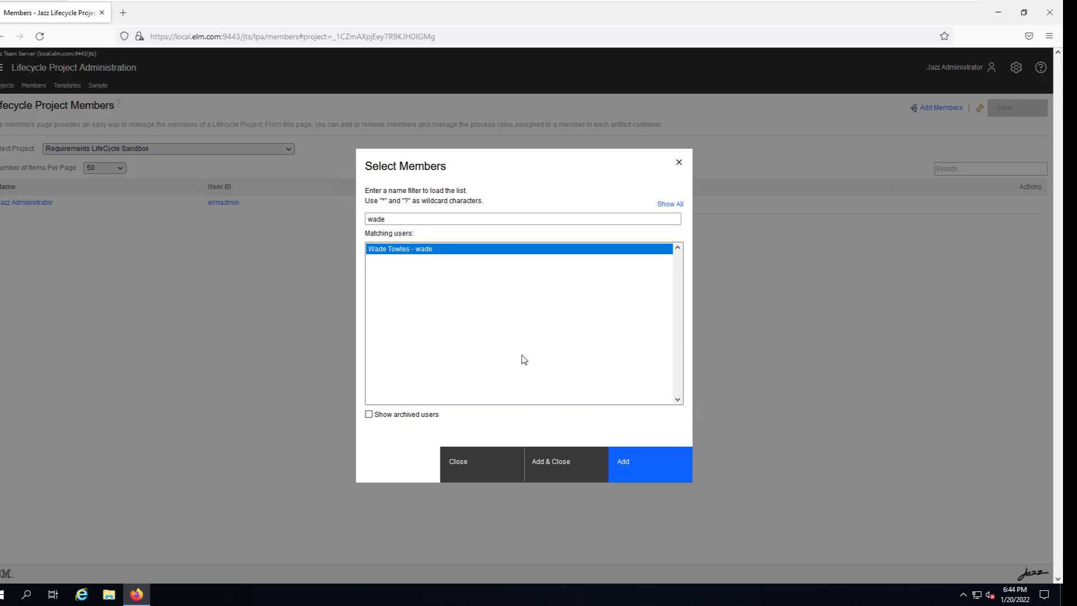
{"action": "left_click", "coordinate": [557, 468]}
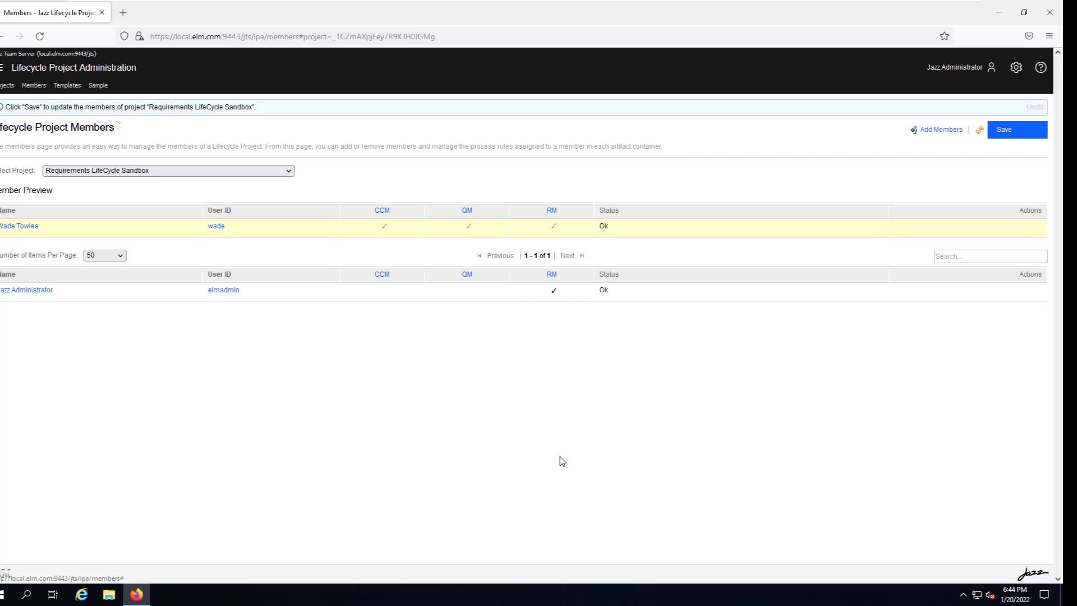
{"action": "left_click", "coordinate": [1013, 133]}
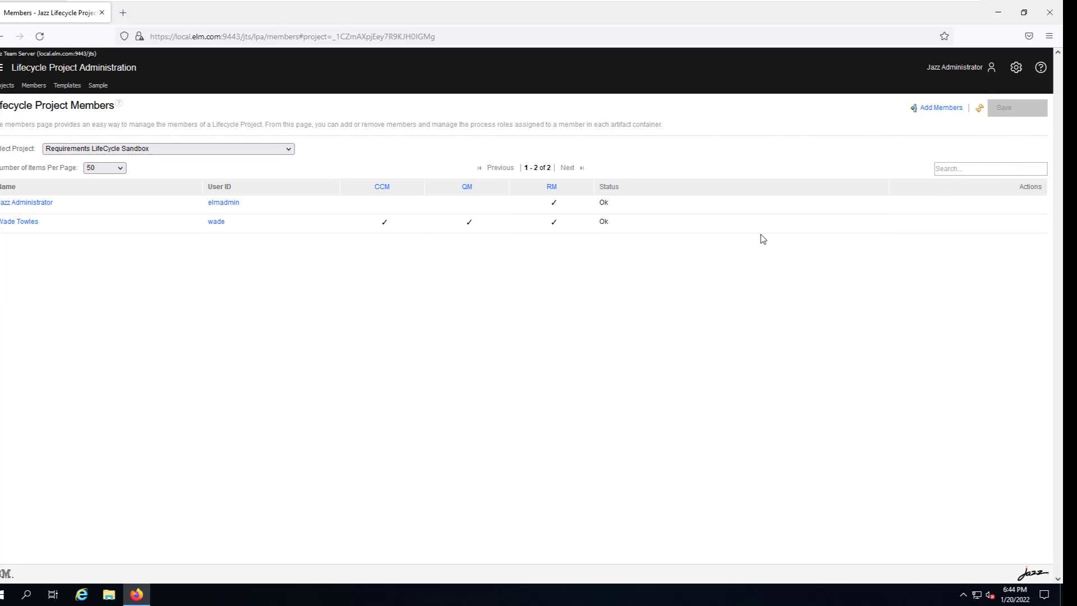
{"action": "right_click", "coordinate": [975, 228]}
Give the new member all four change management roles, including Product Owner and Team Member.
{"action": "left_click", "coordinate": [928, 271]}
{"action": "left_click", "coordinate": [1026, 227]}
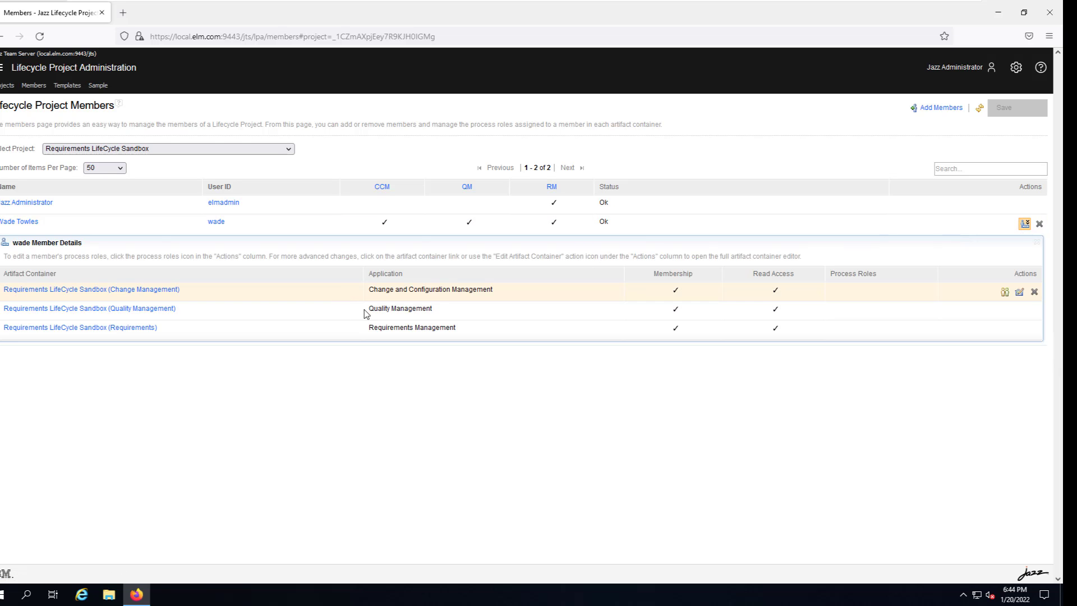
{"action": "left_click", "coordinate": [1005, 292]}
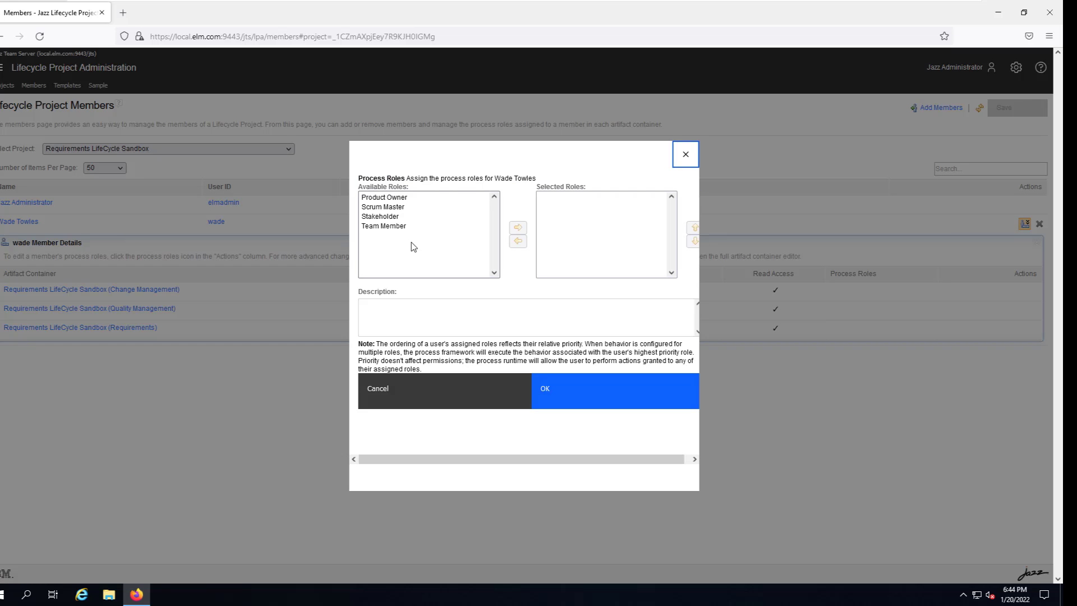
{"action": "left_click", "coordinate": [387, 197]}
{"action": "left_click", "coordinate": [382, 226]}
{"action": "left_click", "coordinate": [380, 200]}
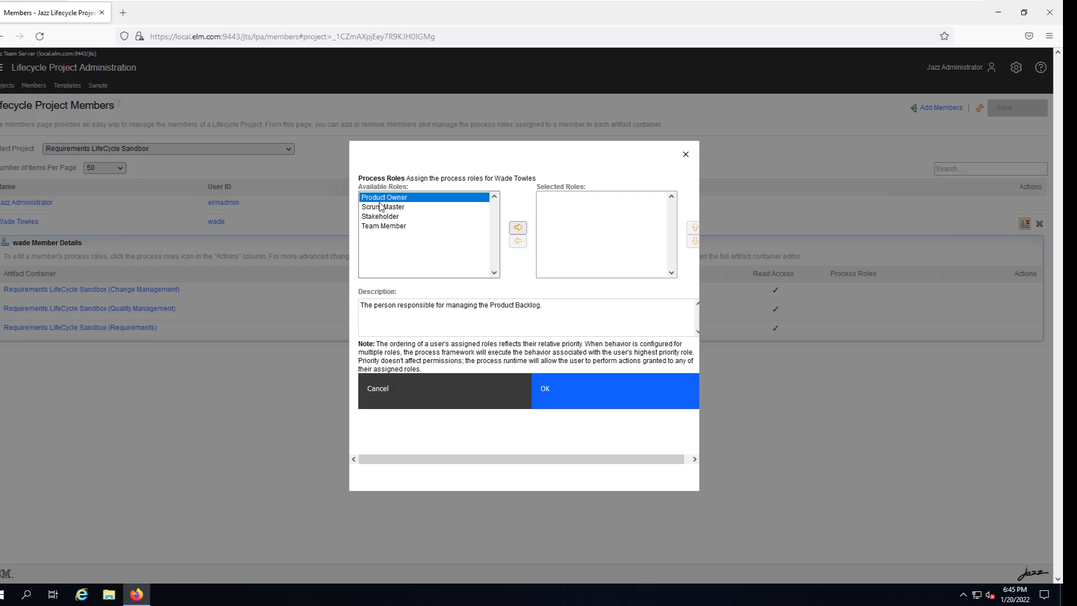
{"action": "left_click", "coordinate": [390, 227], "text": "shift"}
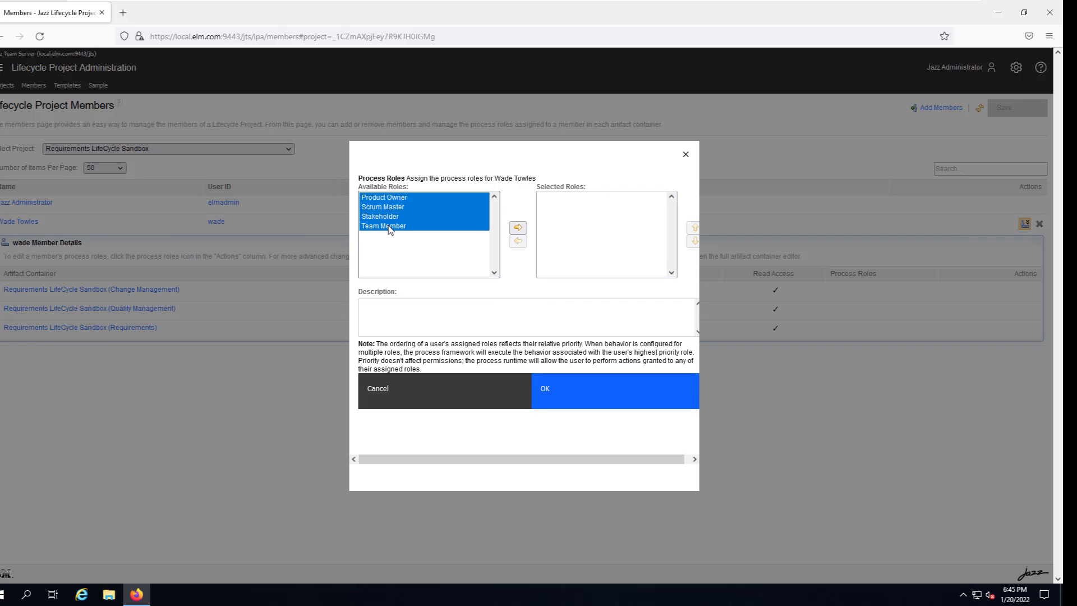
{"action": "left_click", "coordinate": [517, 228]}
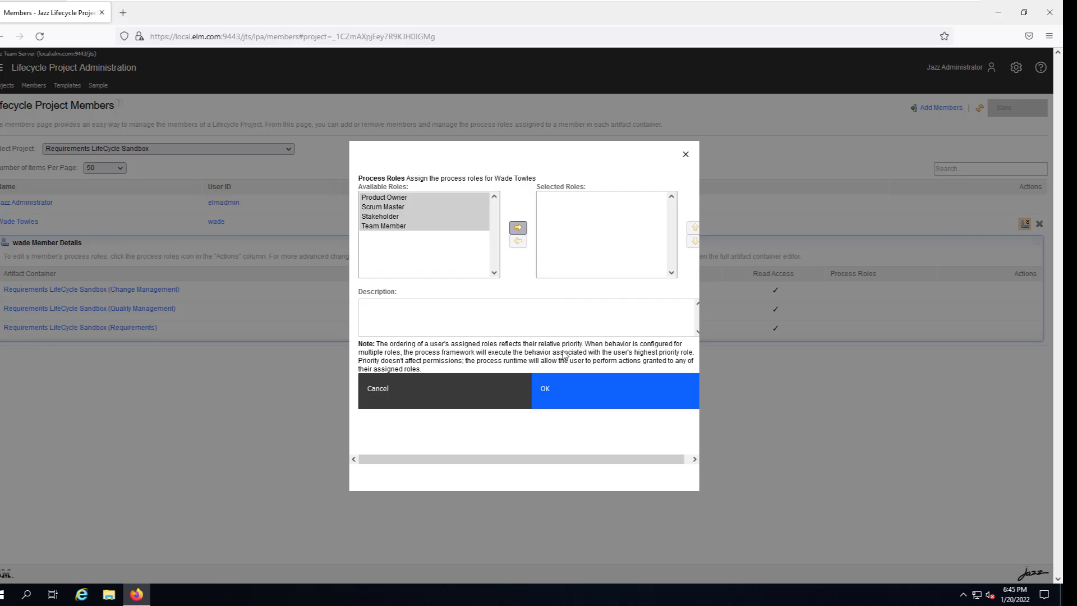
{"action": "left_click", "coordinate": [571, 379]}
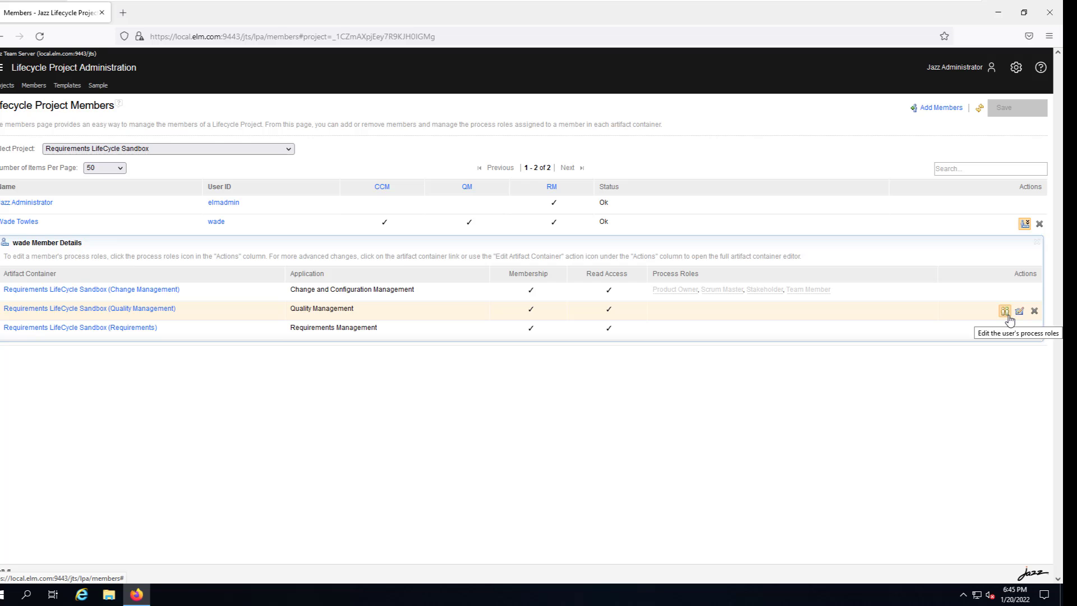
Assign all four Quality Management process roles to the new member.
{"action": "left_click", "coordinate": [1005, 311]}
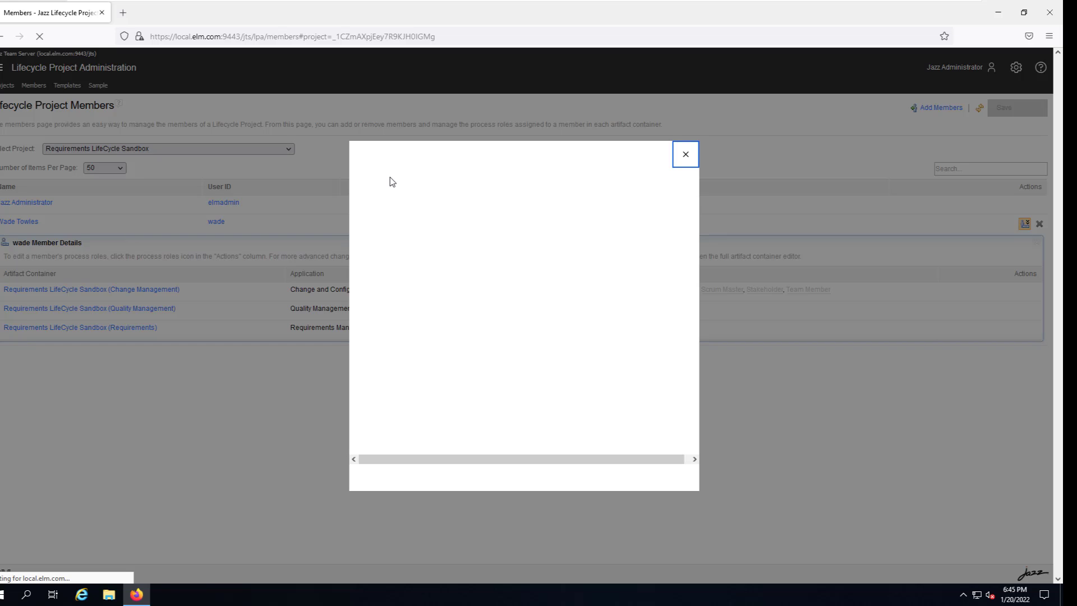
{"action": "left_click", "coordinate": [387, 197]}
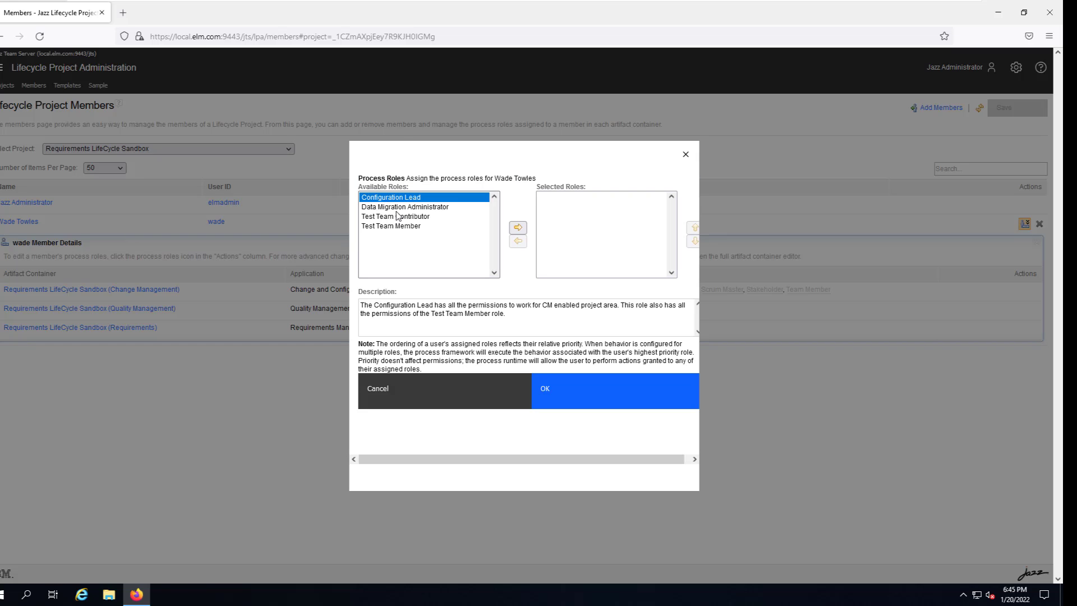
{"action": "left_click", "coordinate": [403, 226], "text": "shift"}
{"action": "left_click", "coordinate": [517, 227]}
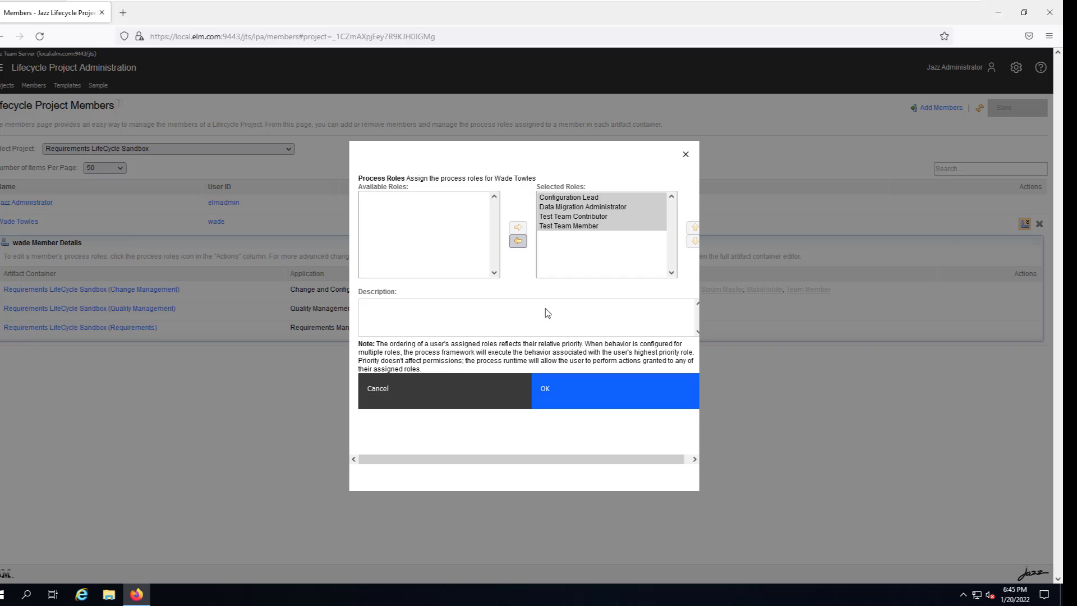
{"action": "left_click", "coordinate": [585, 391]}
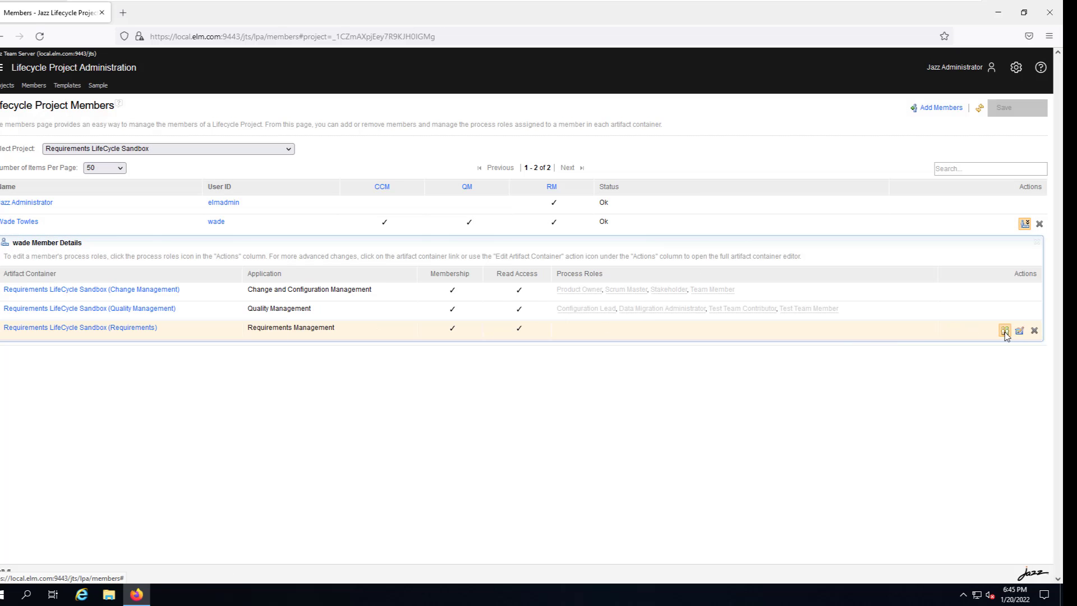
Assign Administrator, Author and Configuration Lead roles for the Requirements container.
{"action": "left_click", "coordinate": [1003, 331]}
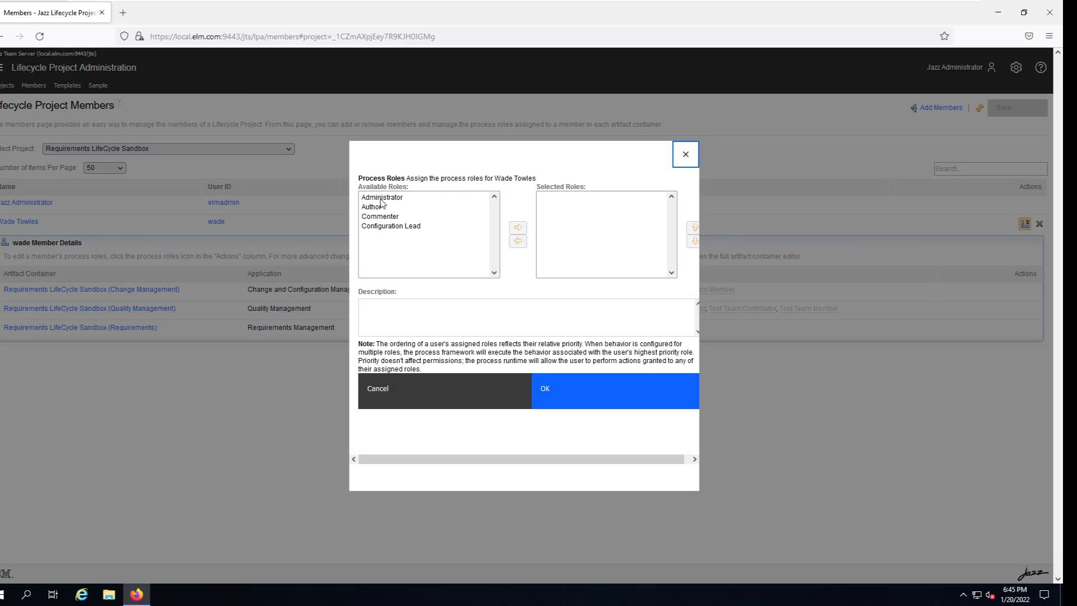
{"action": "left_click", "coordinate": [383, 197]}
{"action": "left_click", "coordinate": [371, 207], "text": "ctrl"}
{"action": "left_click", "coordinate": [391, 226], "text": "ctrl"}
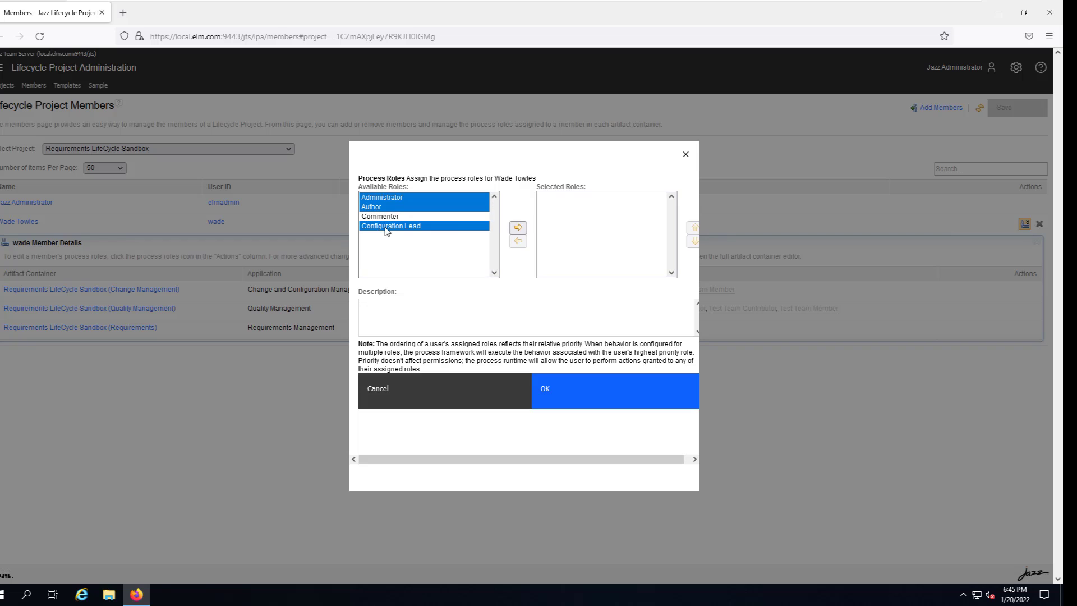
{"action": "left_click", "coordinate": [518, 227]}
{"action": "left_click", "coordinate": [588, 402]}
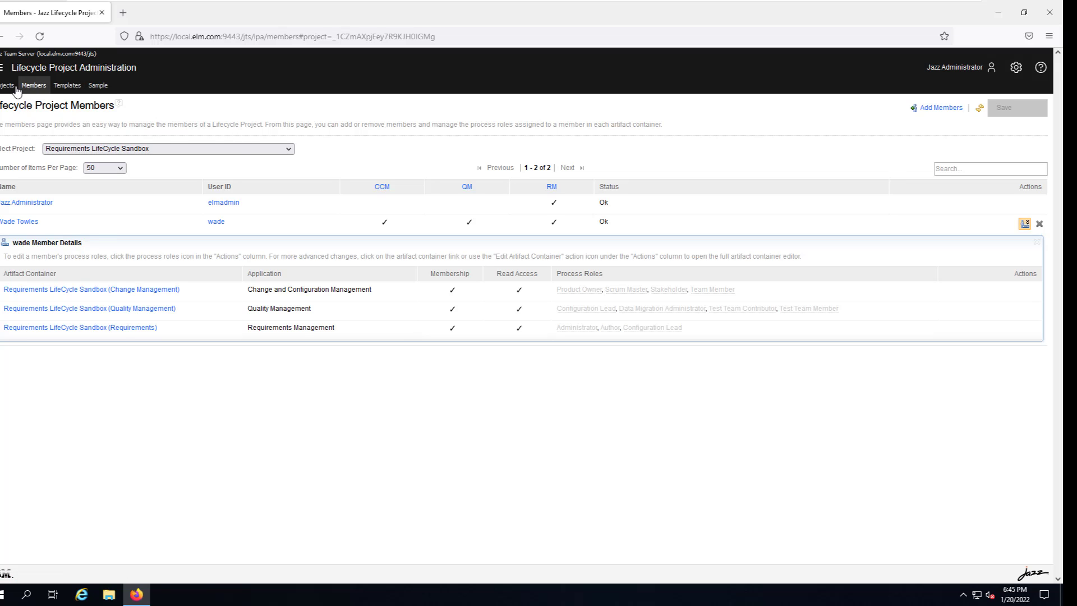
Log out as administrator and log in with the new member's ID and password, not saving the login.
{"action": "left_click", "coordinate": [955, 71]}
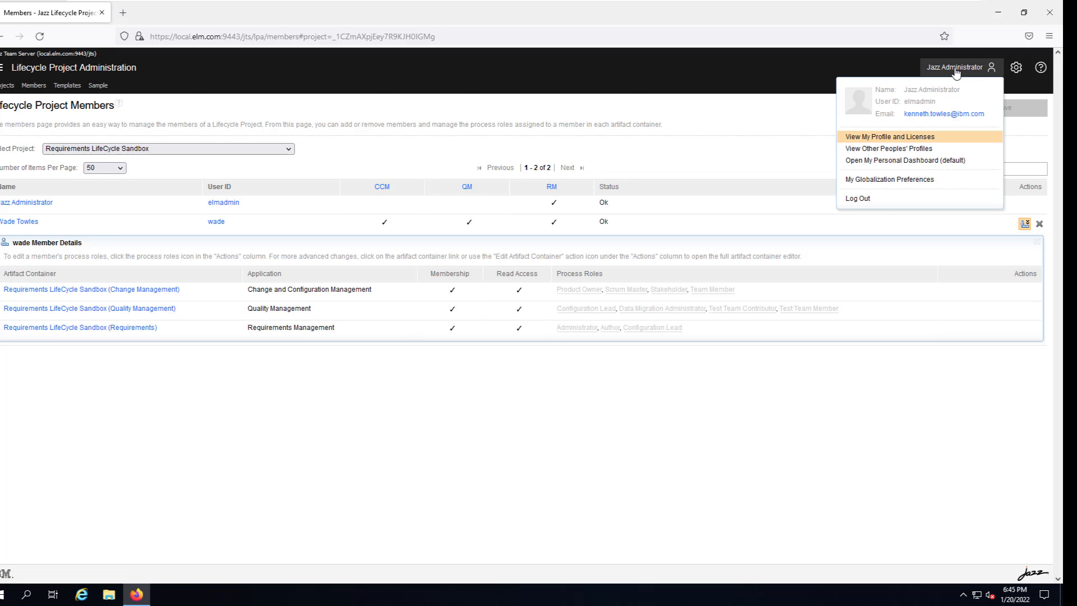
{"action": "left_click", "coordinate": [858, 198]}
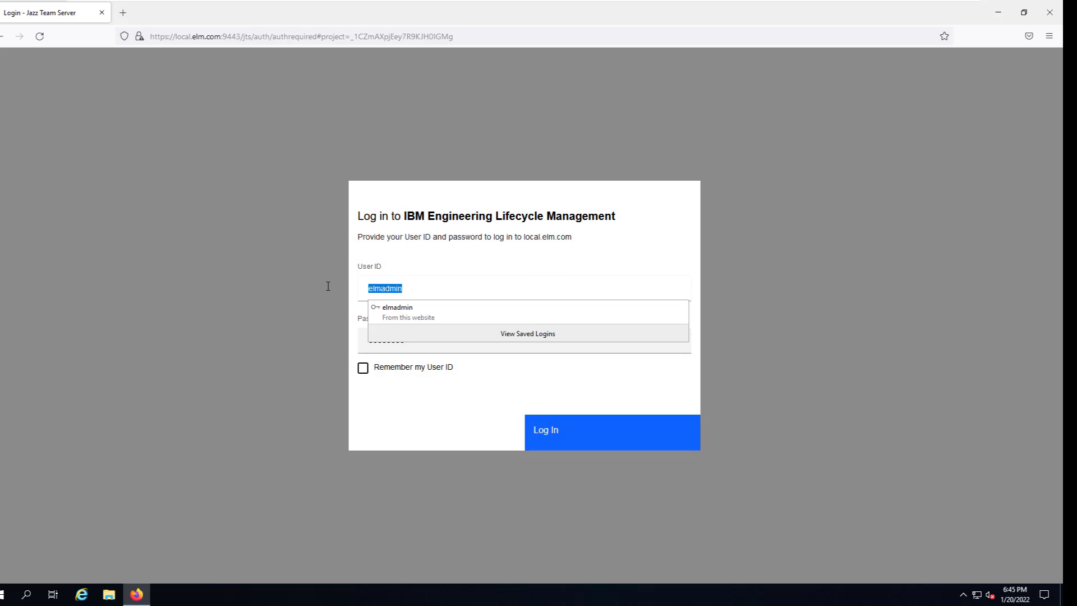
{"action": "key", "text": "Tab"}
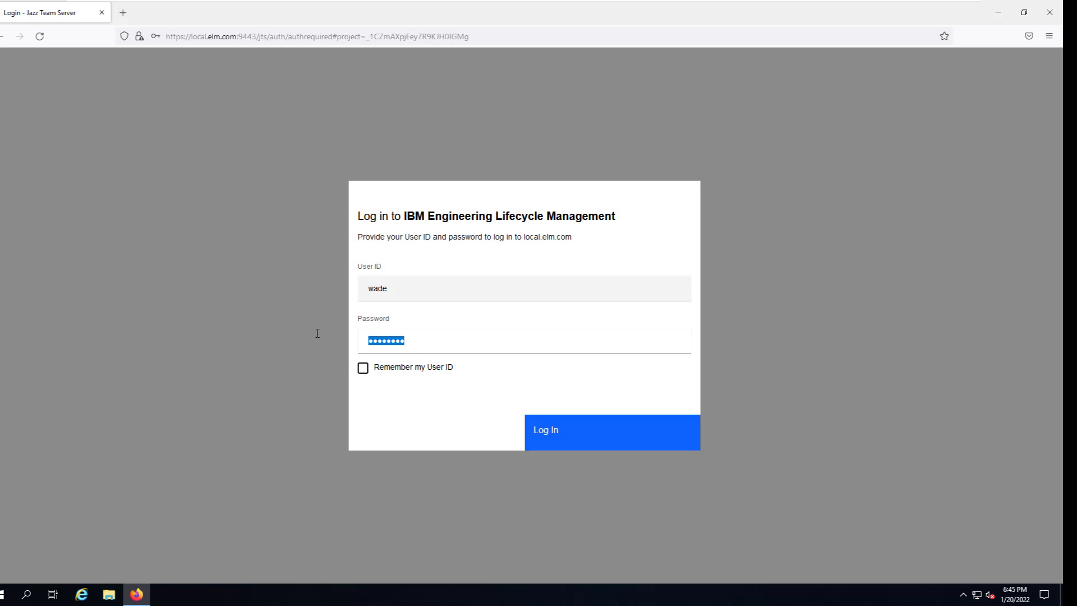
{"action": "left_click", "coordinate": [566, 420]}
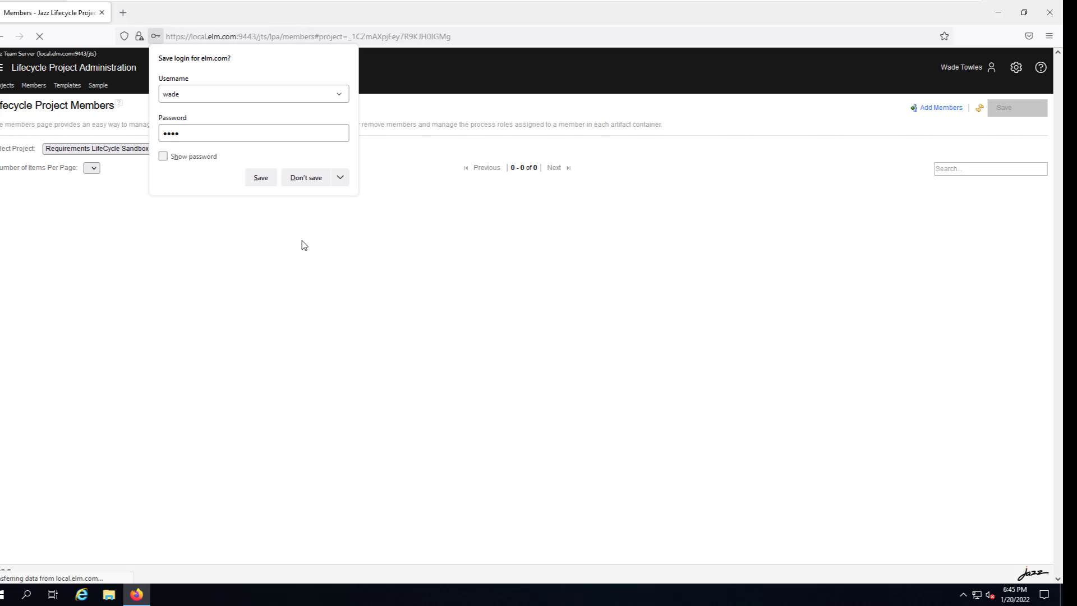
{"action": "left_click", "coordinate": [304, 177]}
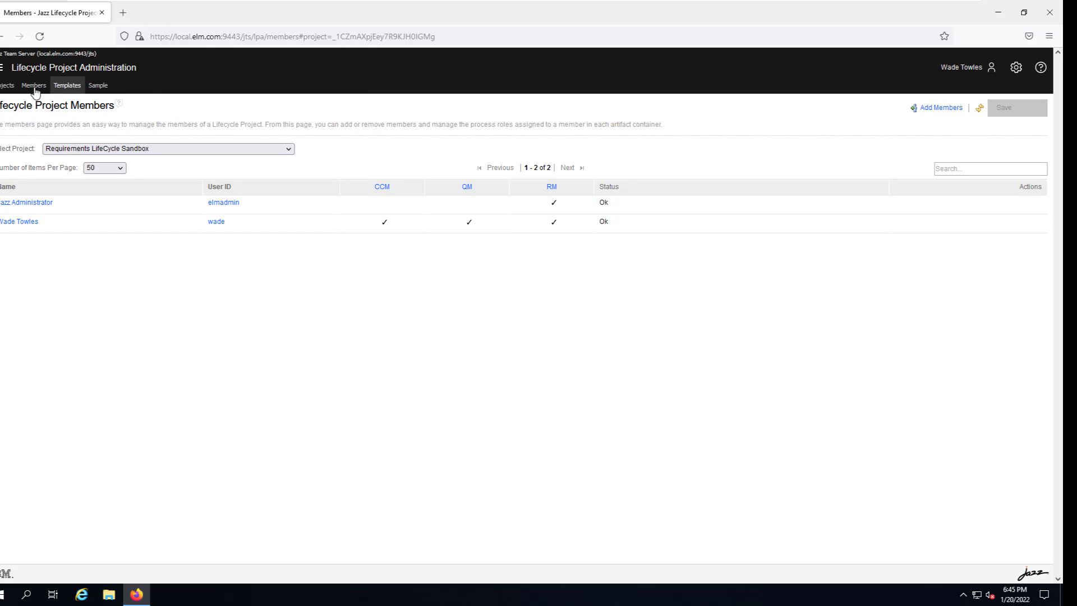
Go to the personal dashboard and open Requirements Sandbox from the My Projects widget.
{"action": "left_click", "coordinate": [2, 67]}
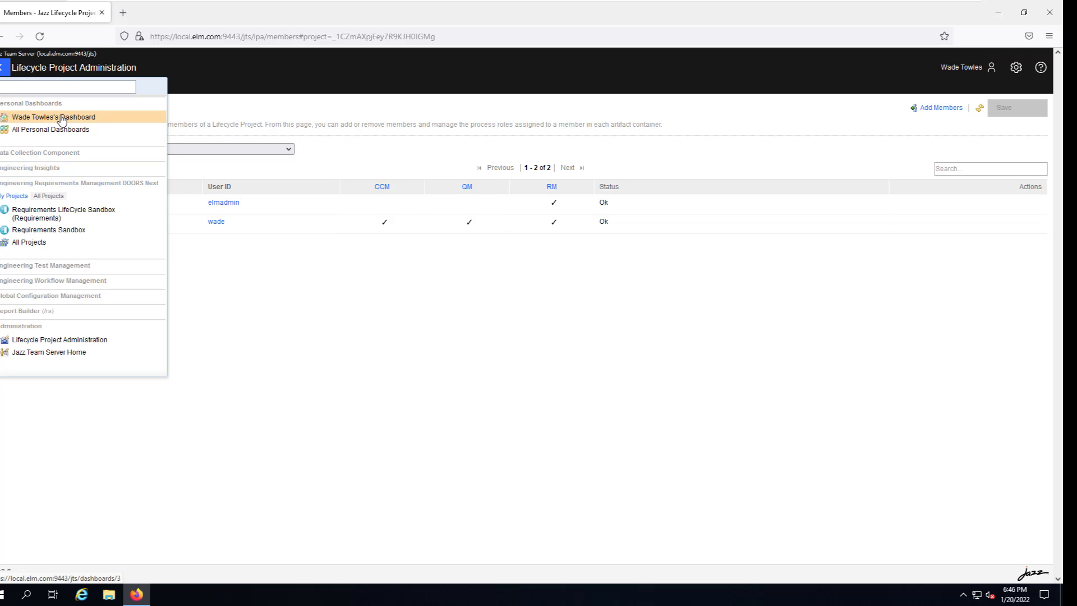
{"action": "left_click", "coordinate": [63, 118]}
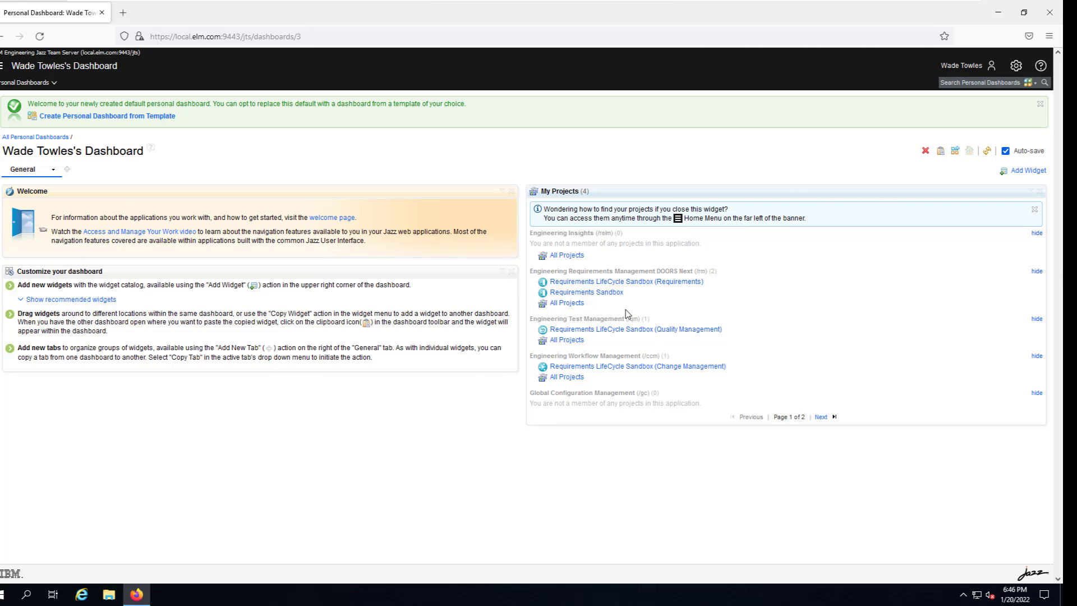
{"action": "left_click", "coordinate": [583, 294]}
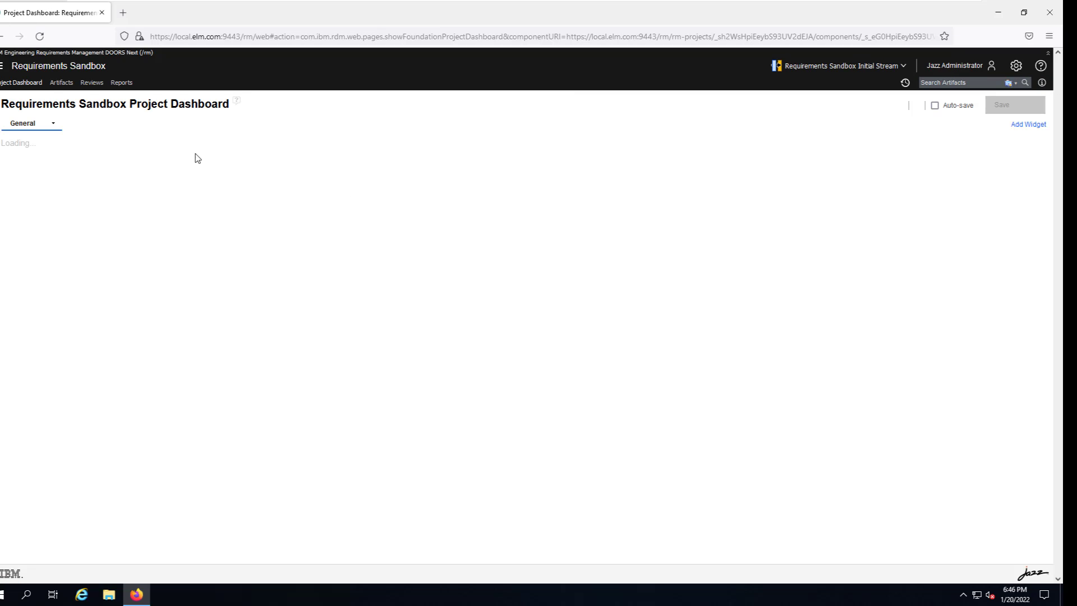
Browse Base Artifacts > Templates > Use Case Specification Template artifacts, then go back to the personal dashboard.
{"action": "left_click", "coordinate": [62, 84]}
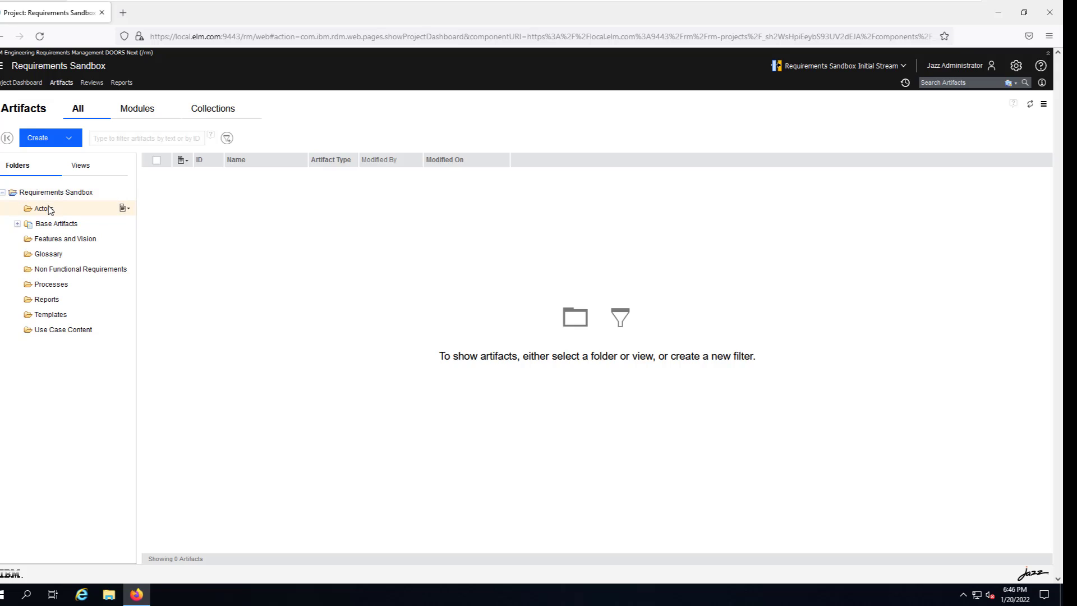
{"action": "left_click", "coordinate": [18, 223]}
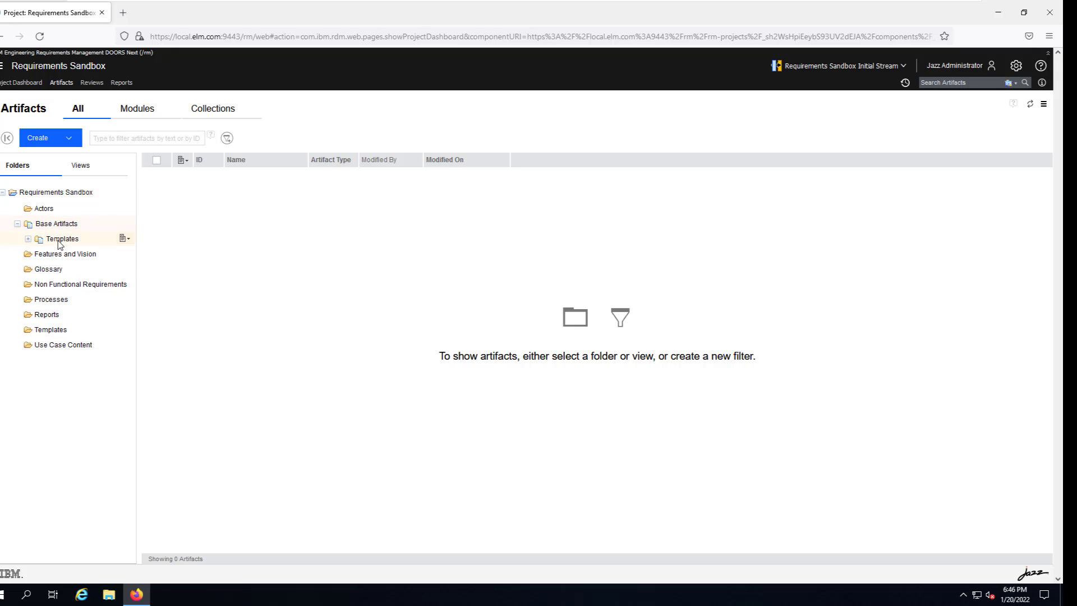
{"action": "left_click", "coordinate": [58, 240]}
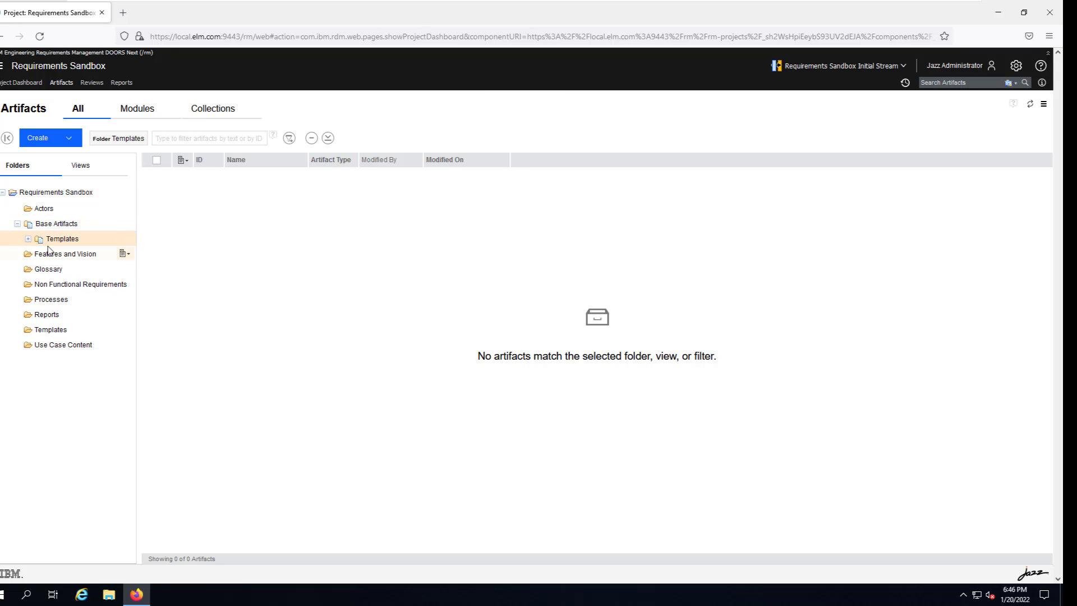
{"action": "left_click", "coordinate": [28, 239]}
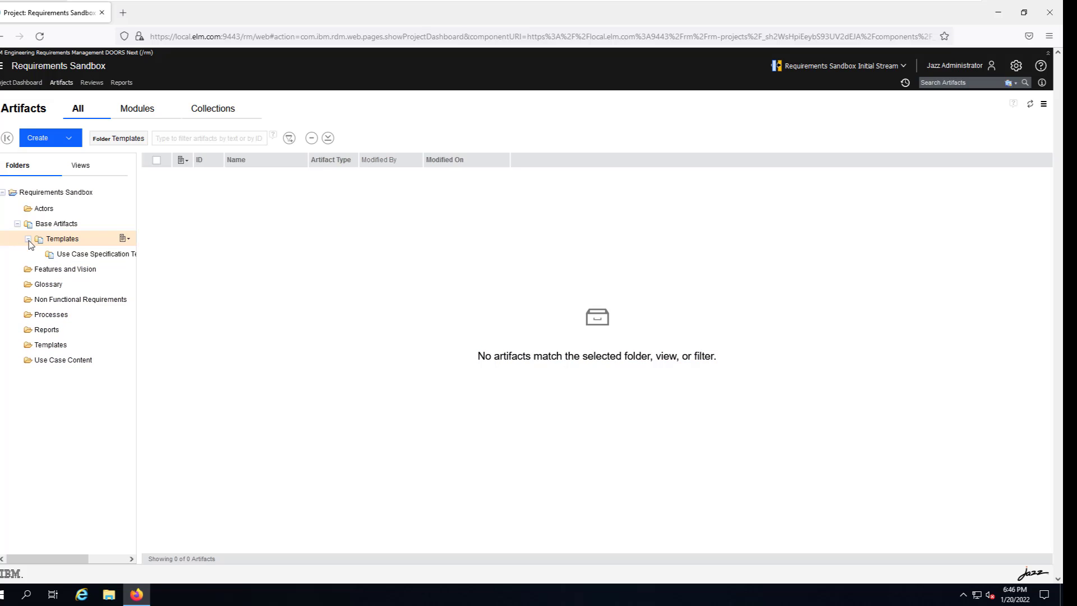
{"action": "left_click", "coordinate": [55, 257]}
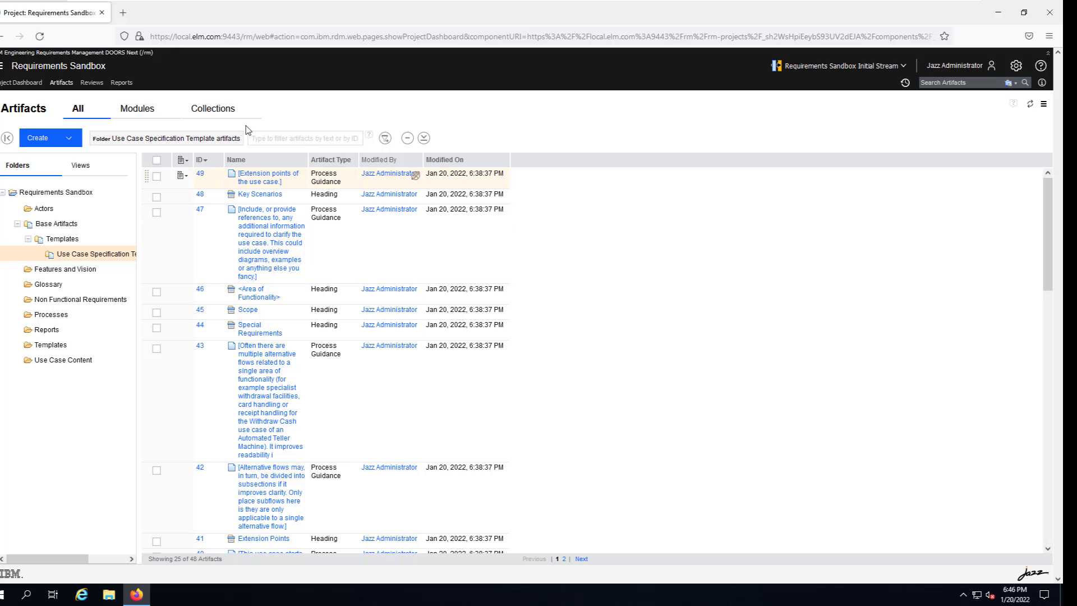
{"action": "left_click", "coordinate": [26, 85]}
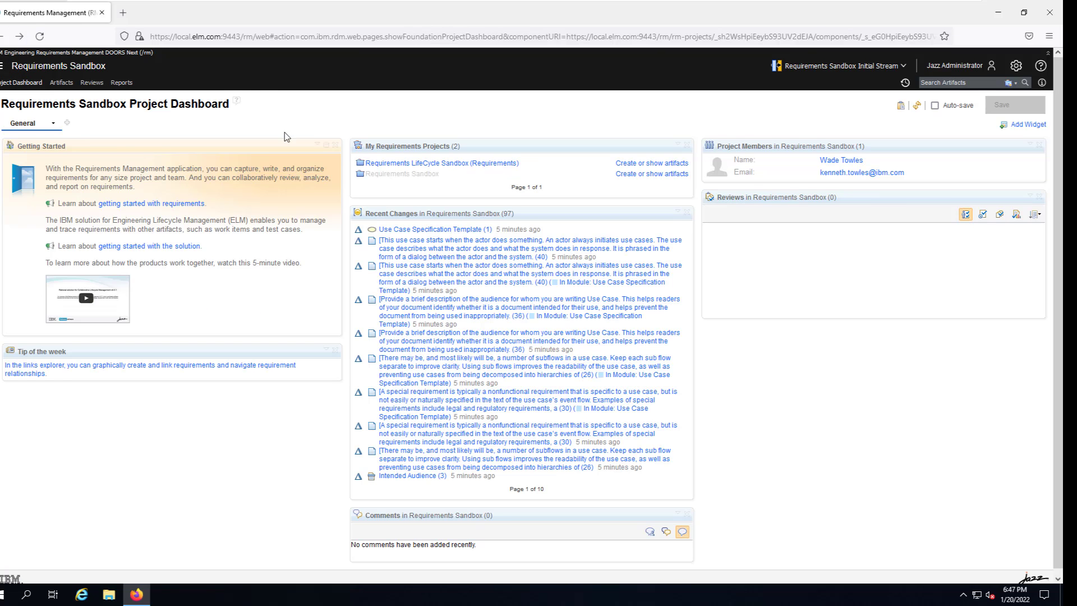
{"action": "left_click", "coordinate": [3, 37]}
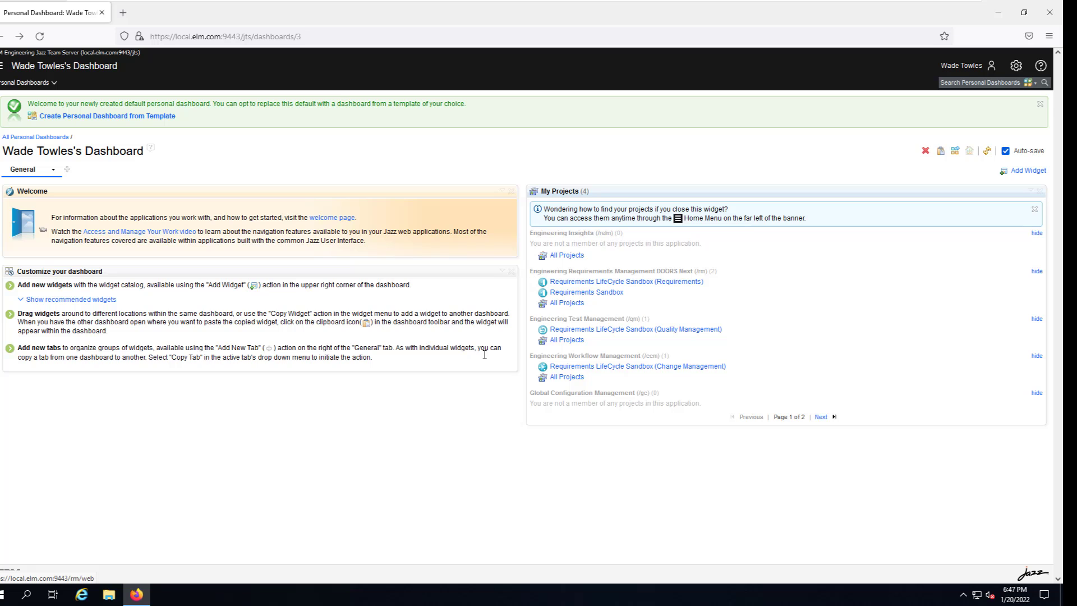
View the Requirements LifeCycle Sandbox (Requirements) artifacts, then advance to the Notes on Administration slide.
{"action": "left_click", "coordinate": [638, 282]}
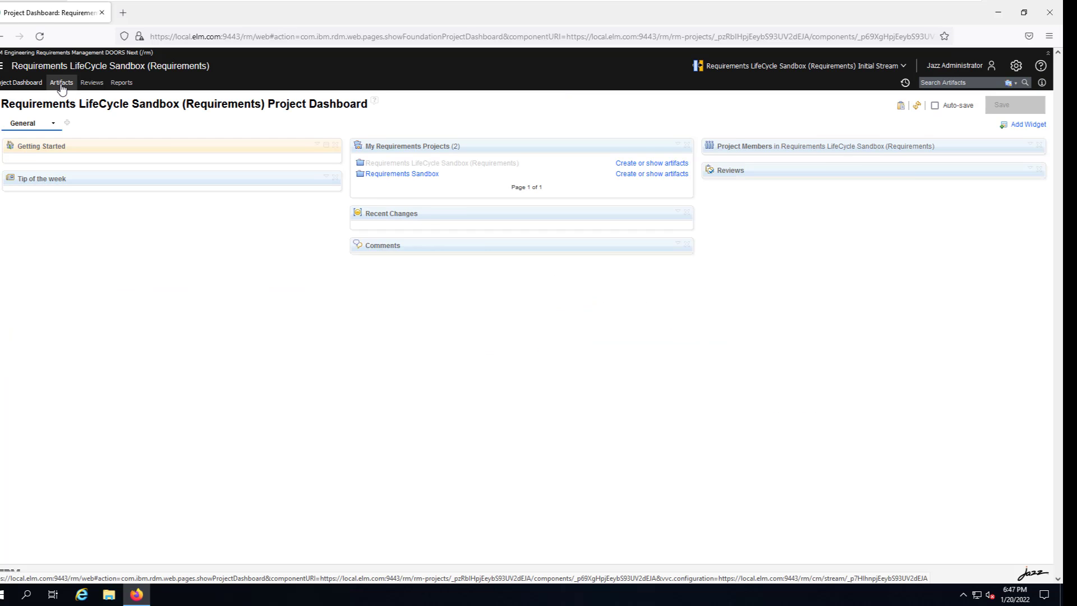
{"action": "left_click", "coordinate": [62, 84]}
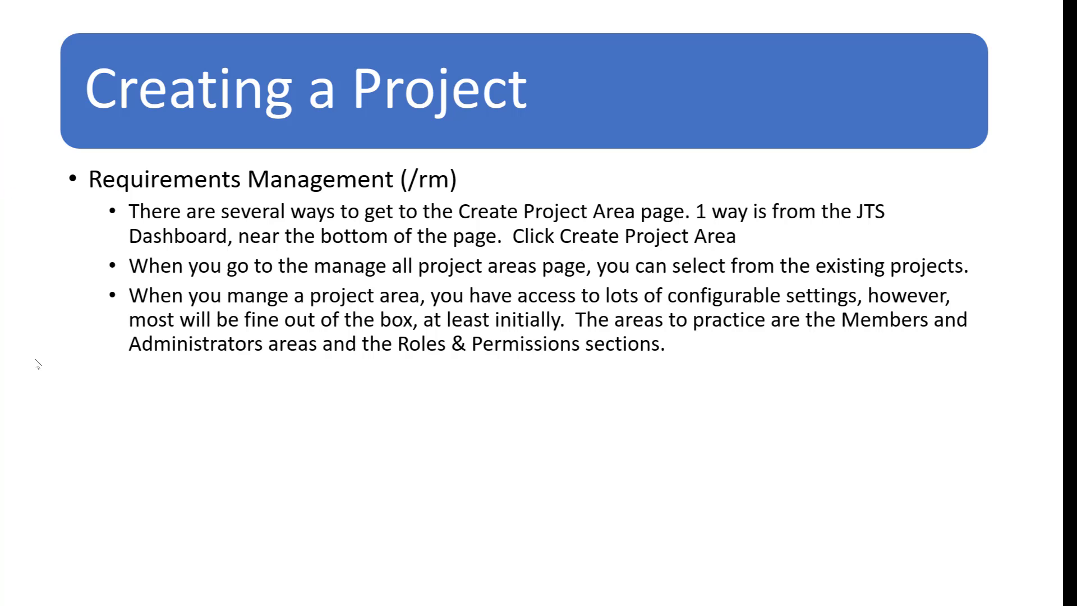
{"action": "left_click", "coordinate": [203, 380]}
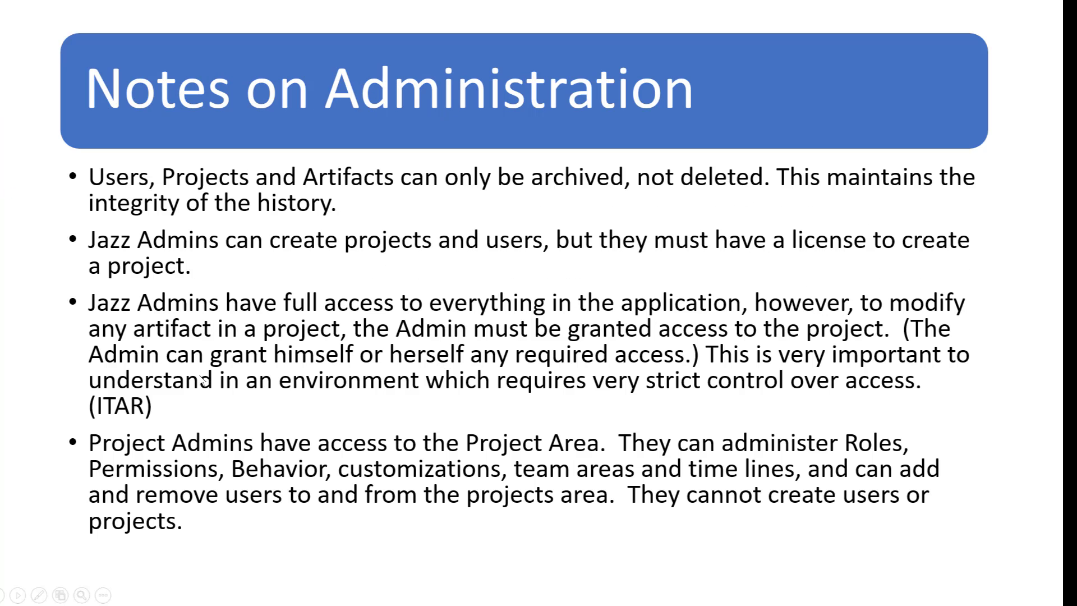